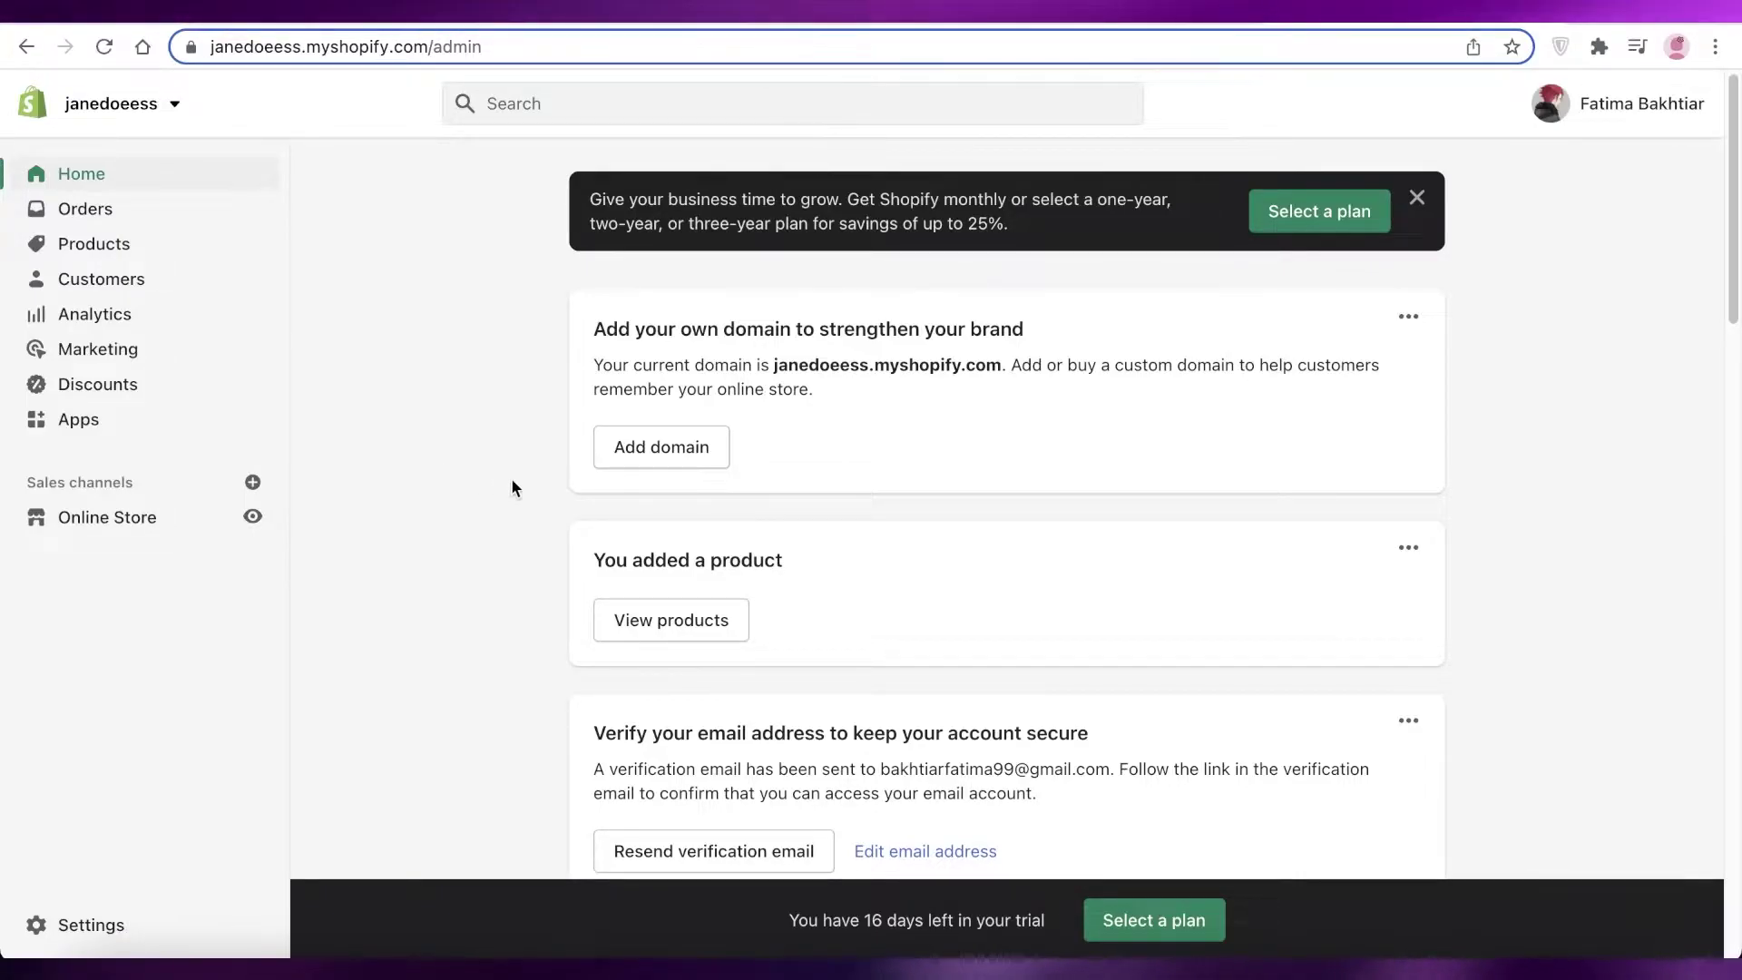
Step: Look at the store's product list, return to the admin home page and dismiss the plan offer banner
scroll(514, 440, "down", 2)
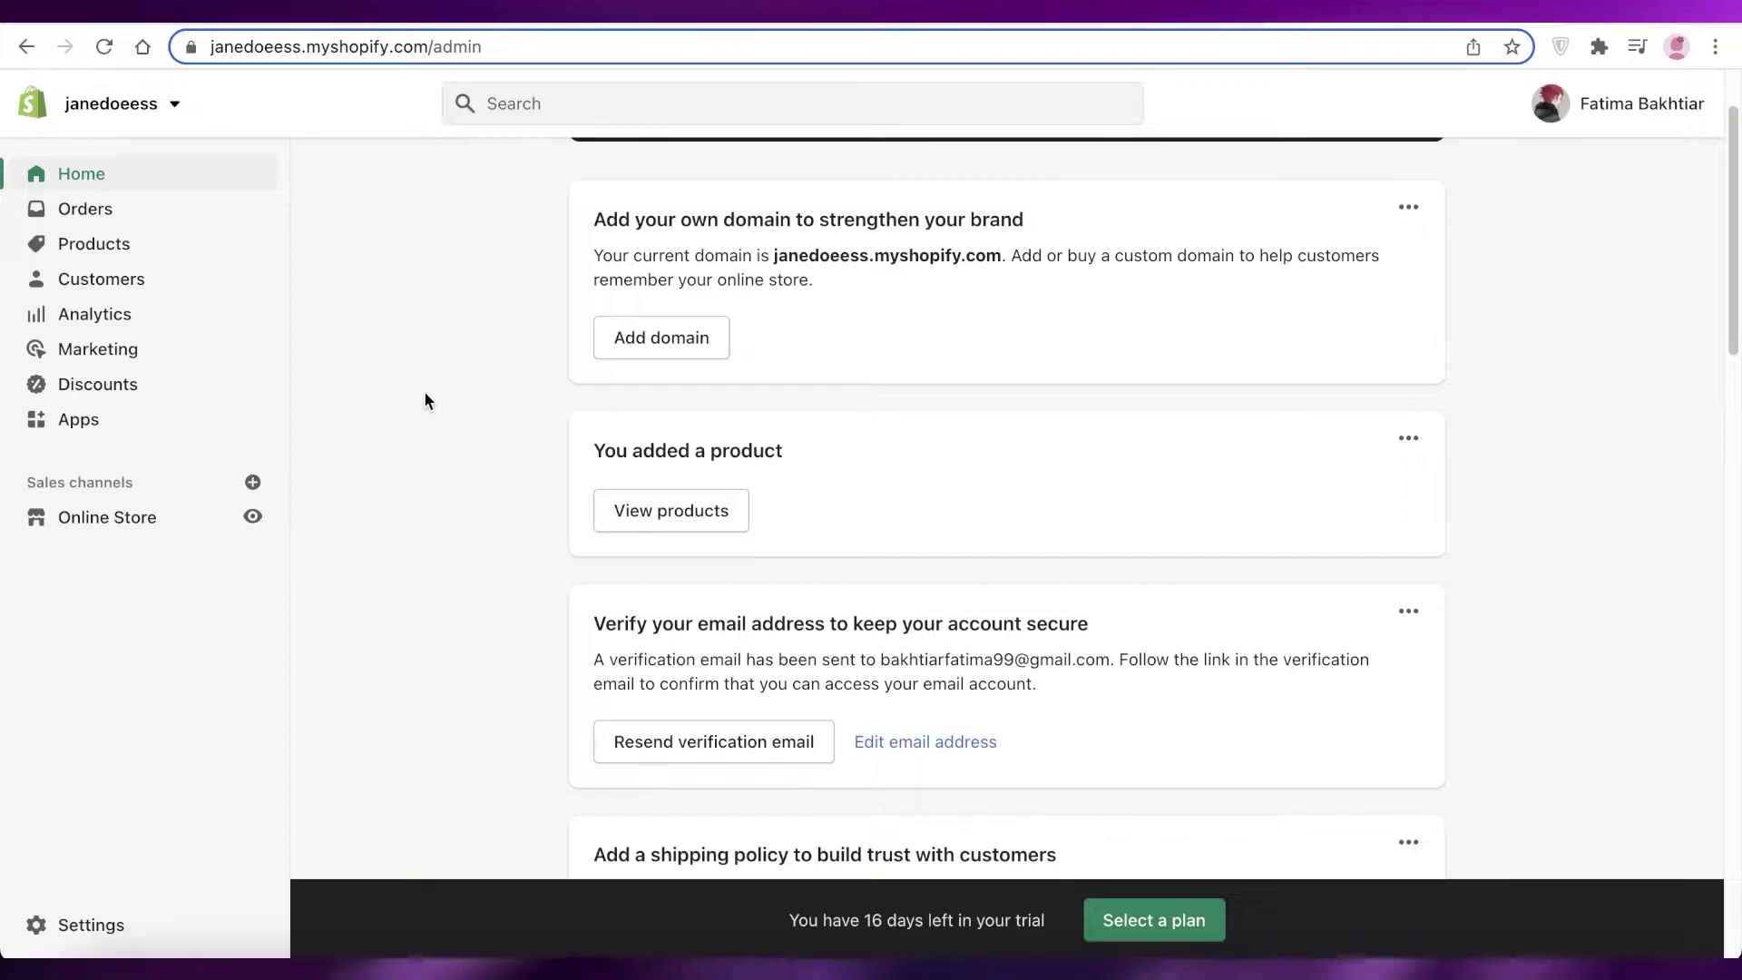
left_click(122, 247)
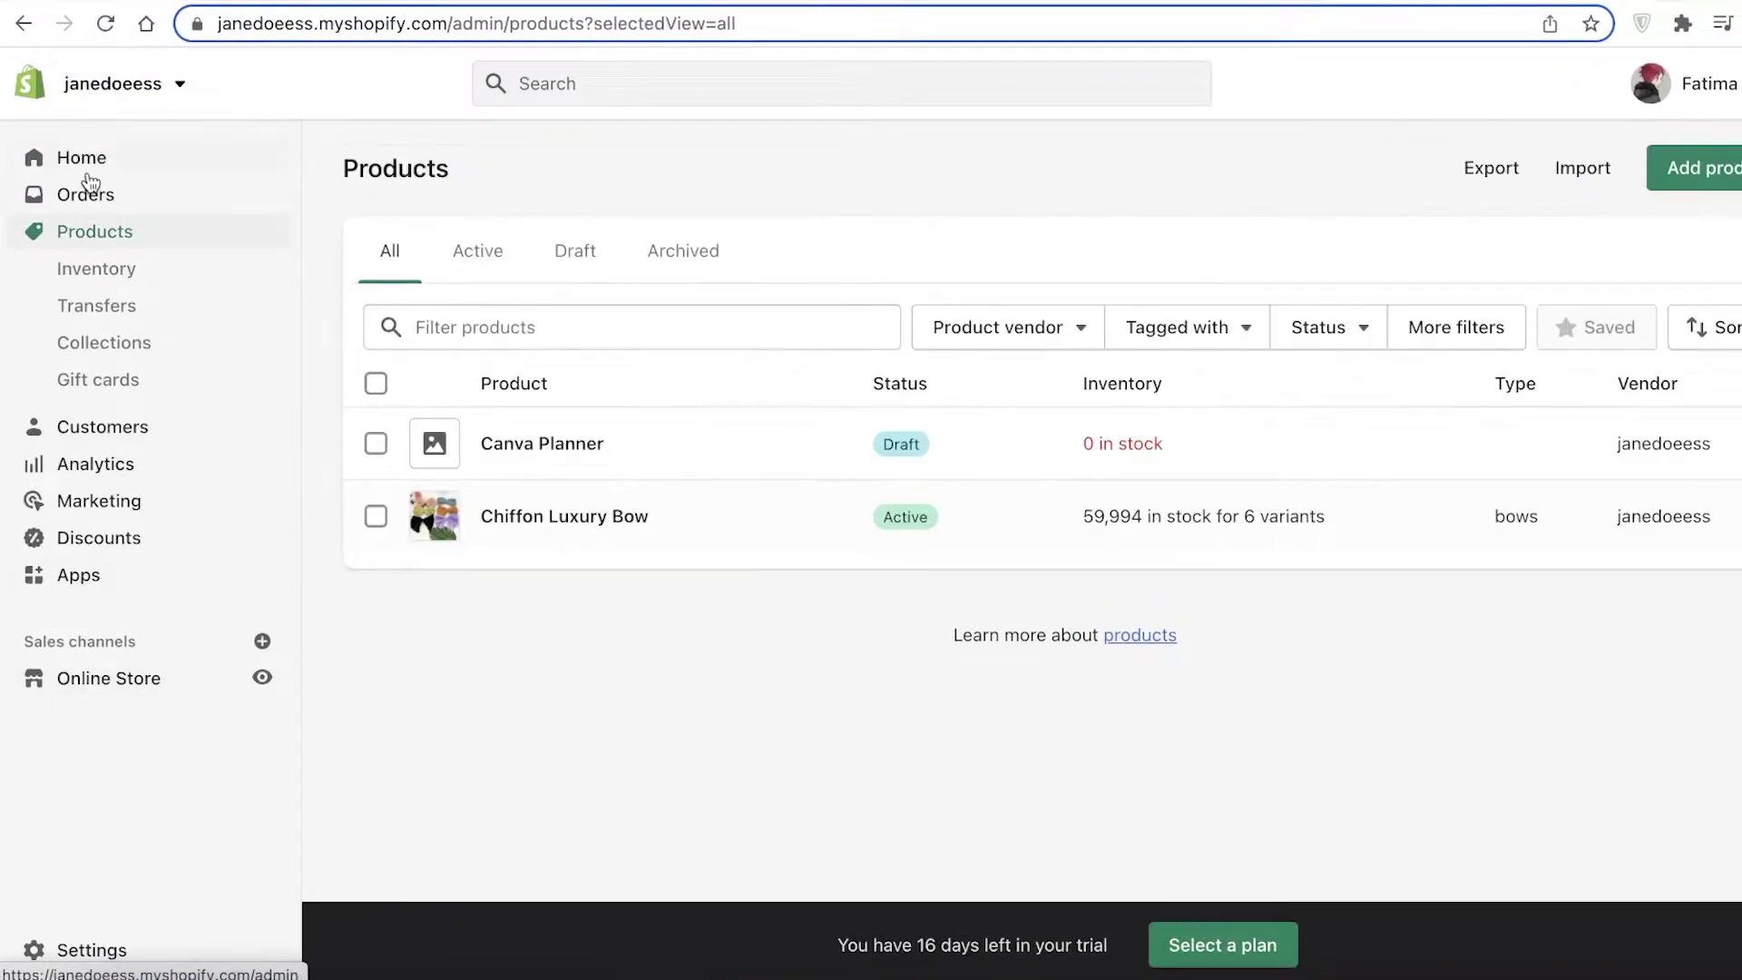
left_click(83, 161)
left_click(1489, 192)
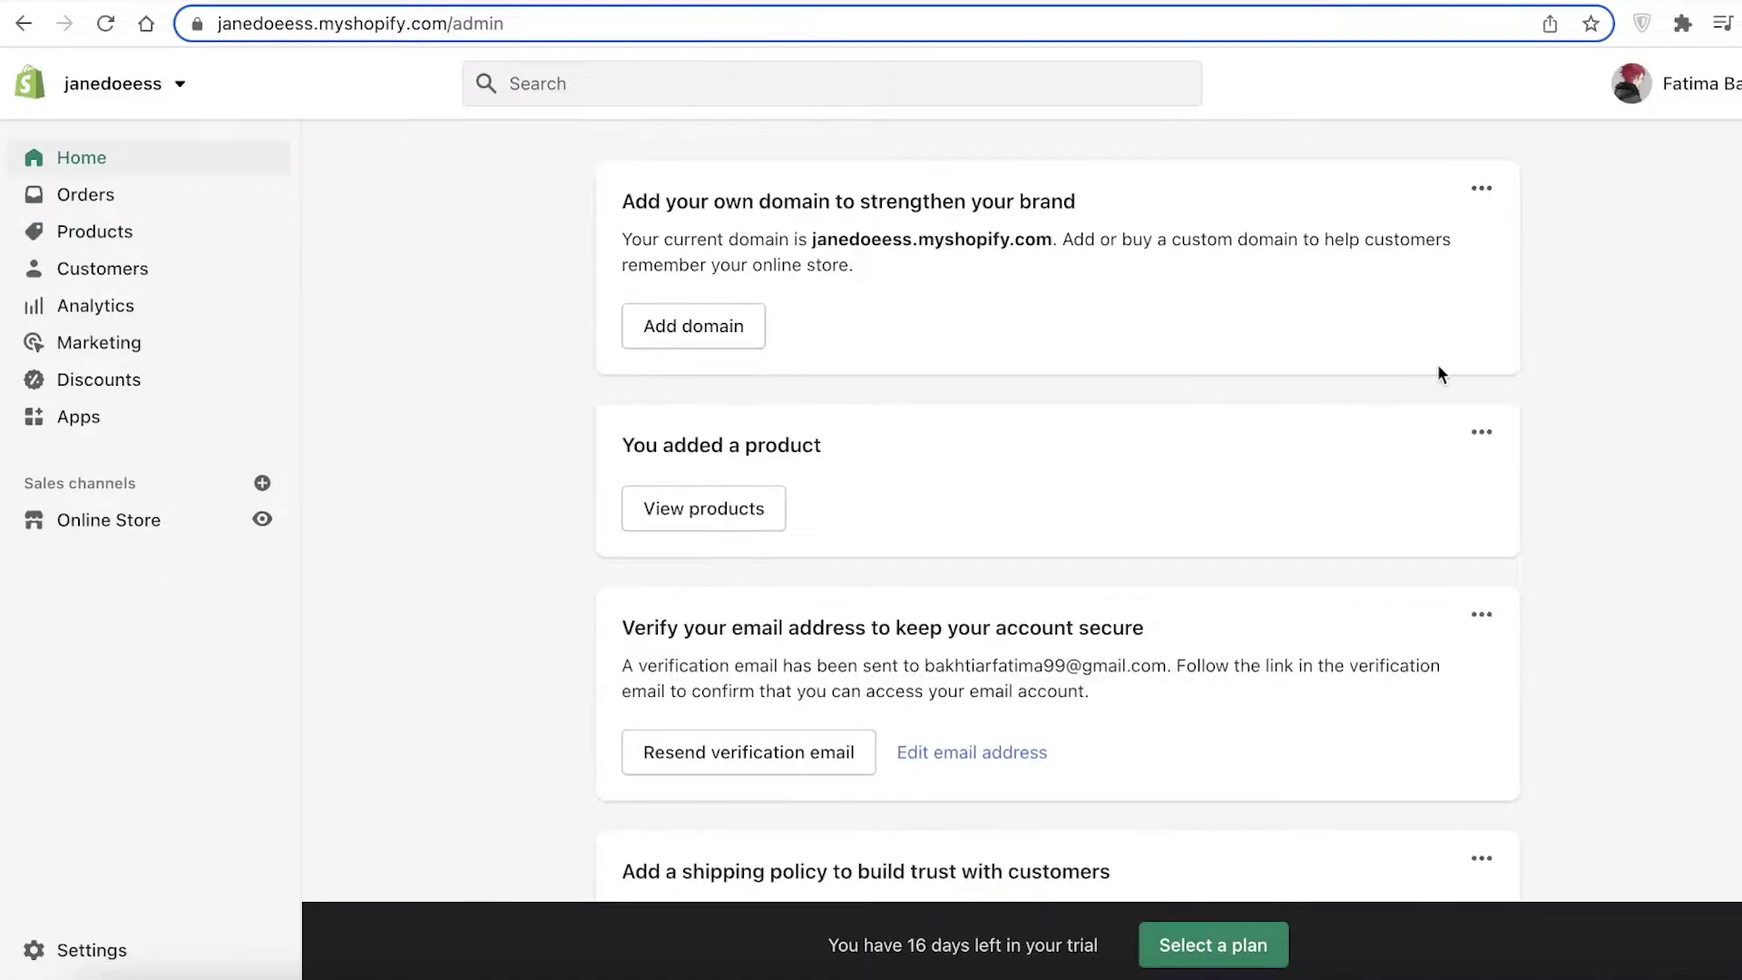
Step: View the online store as a visitor and look at the bows page under Catalog
left_click(268, 518)
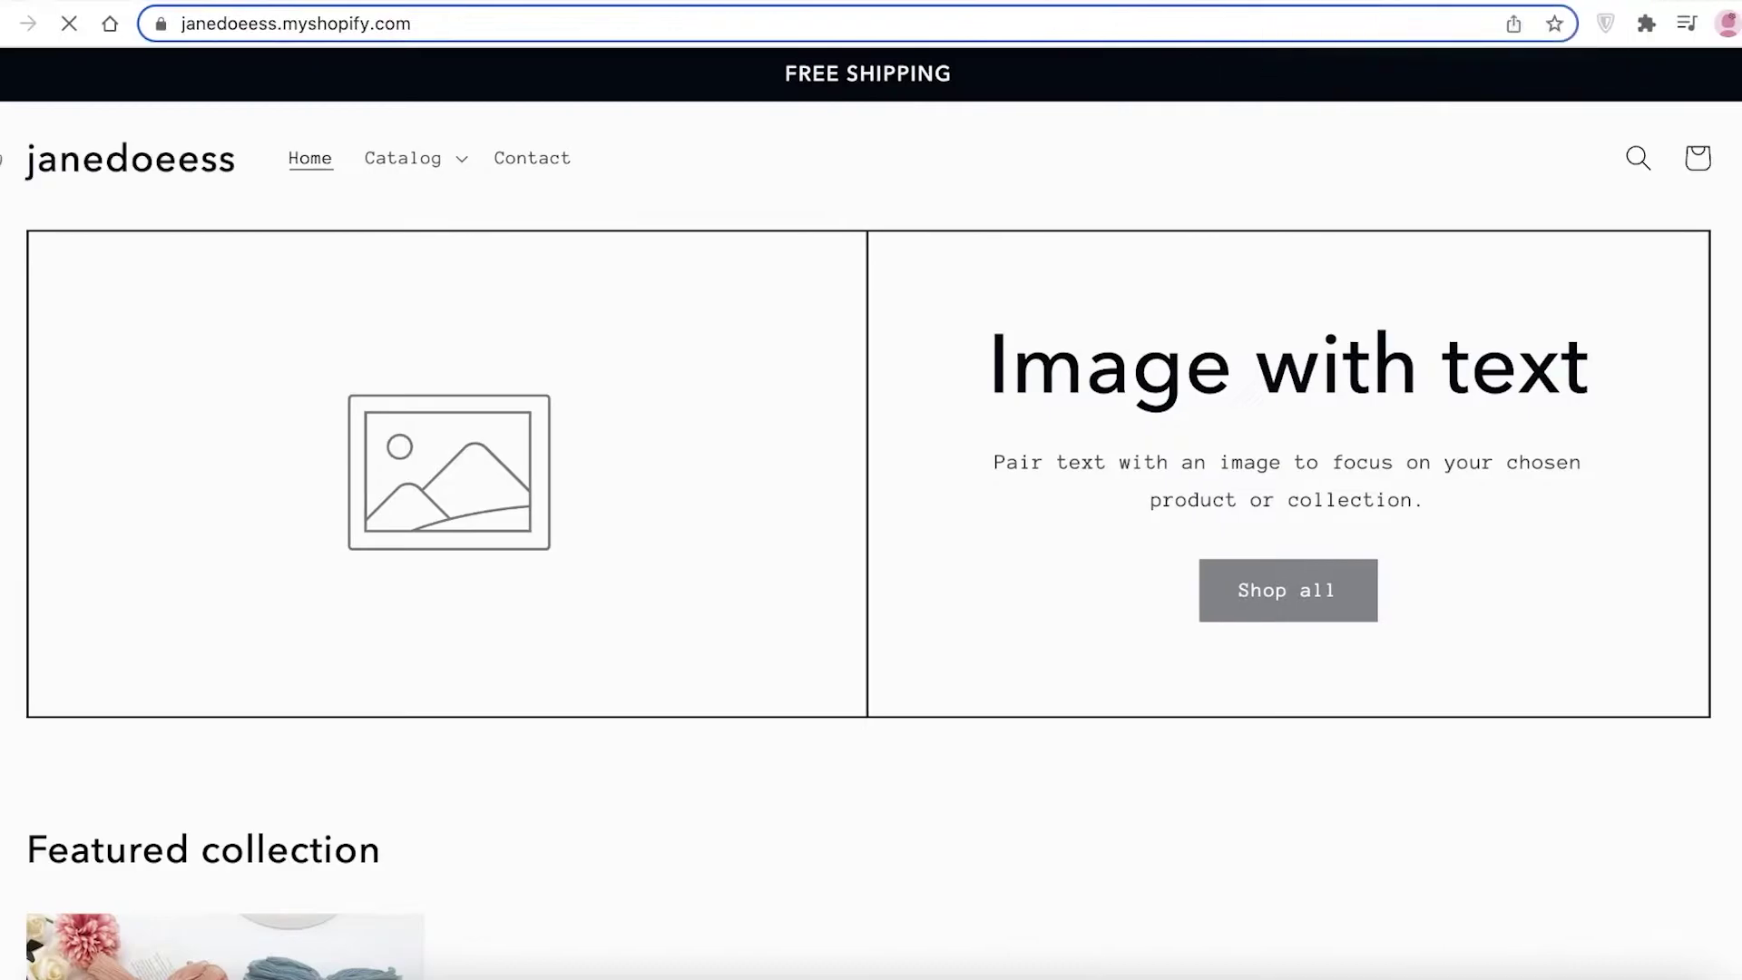
left_click(459, 169)
left_click(432, 263)
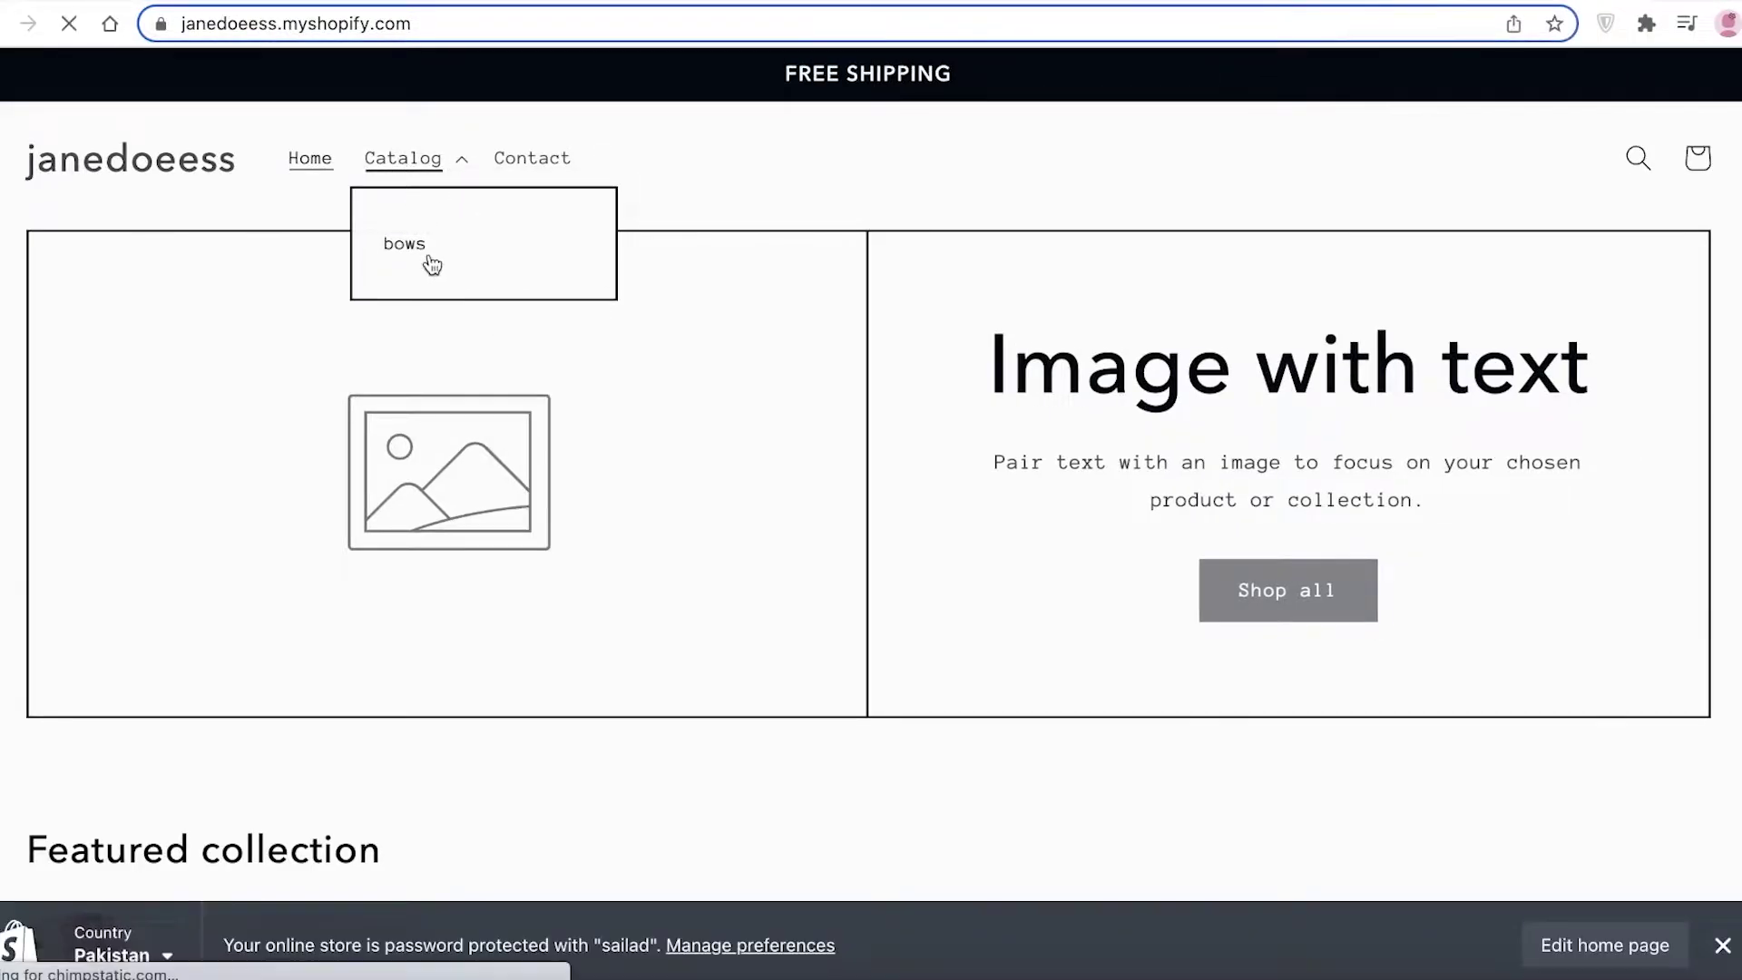
scroll(827, 535, "down", 2)
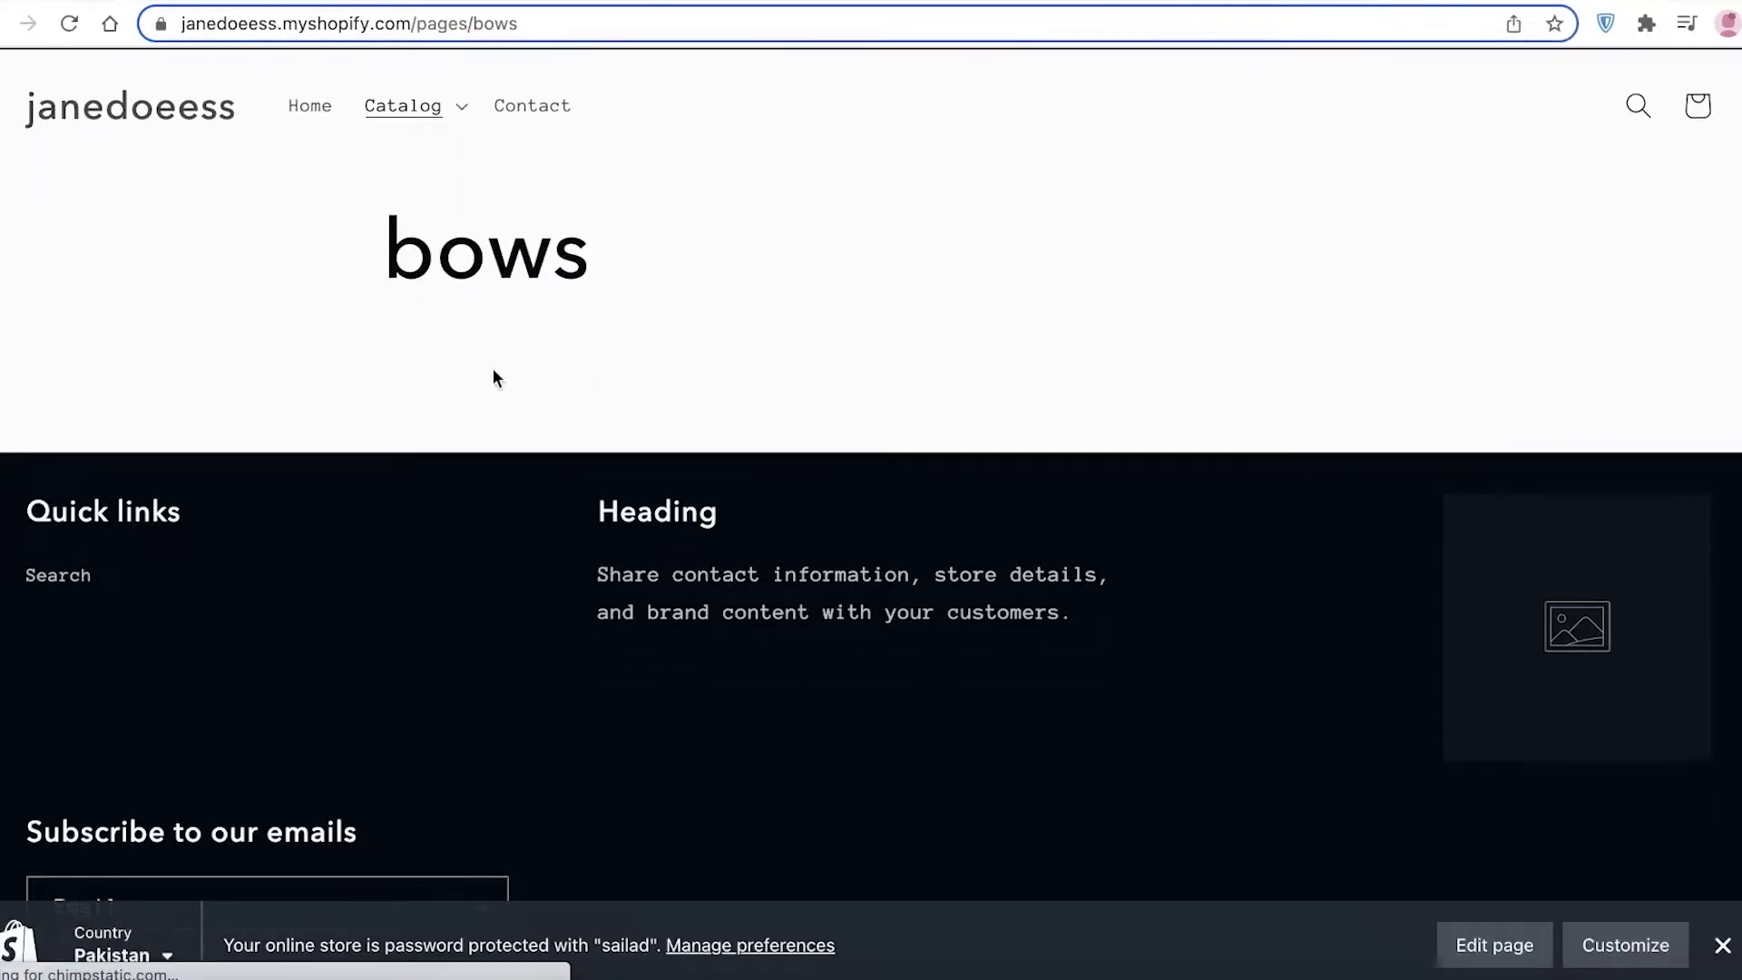
scroll(425, 415, "up", 3)
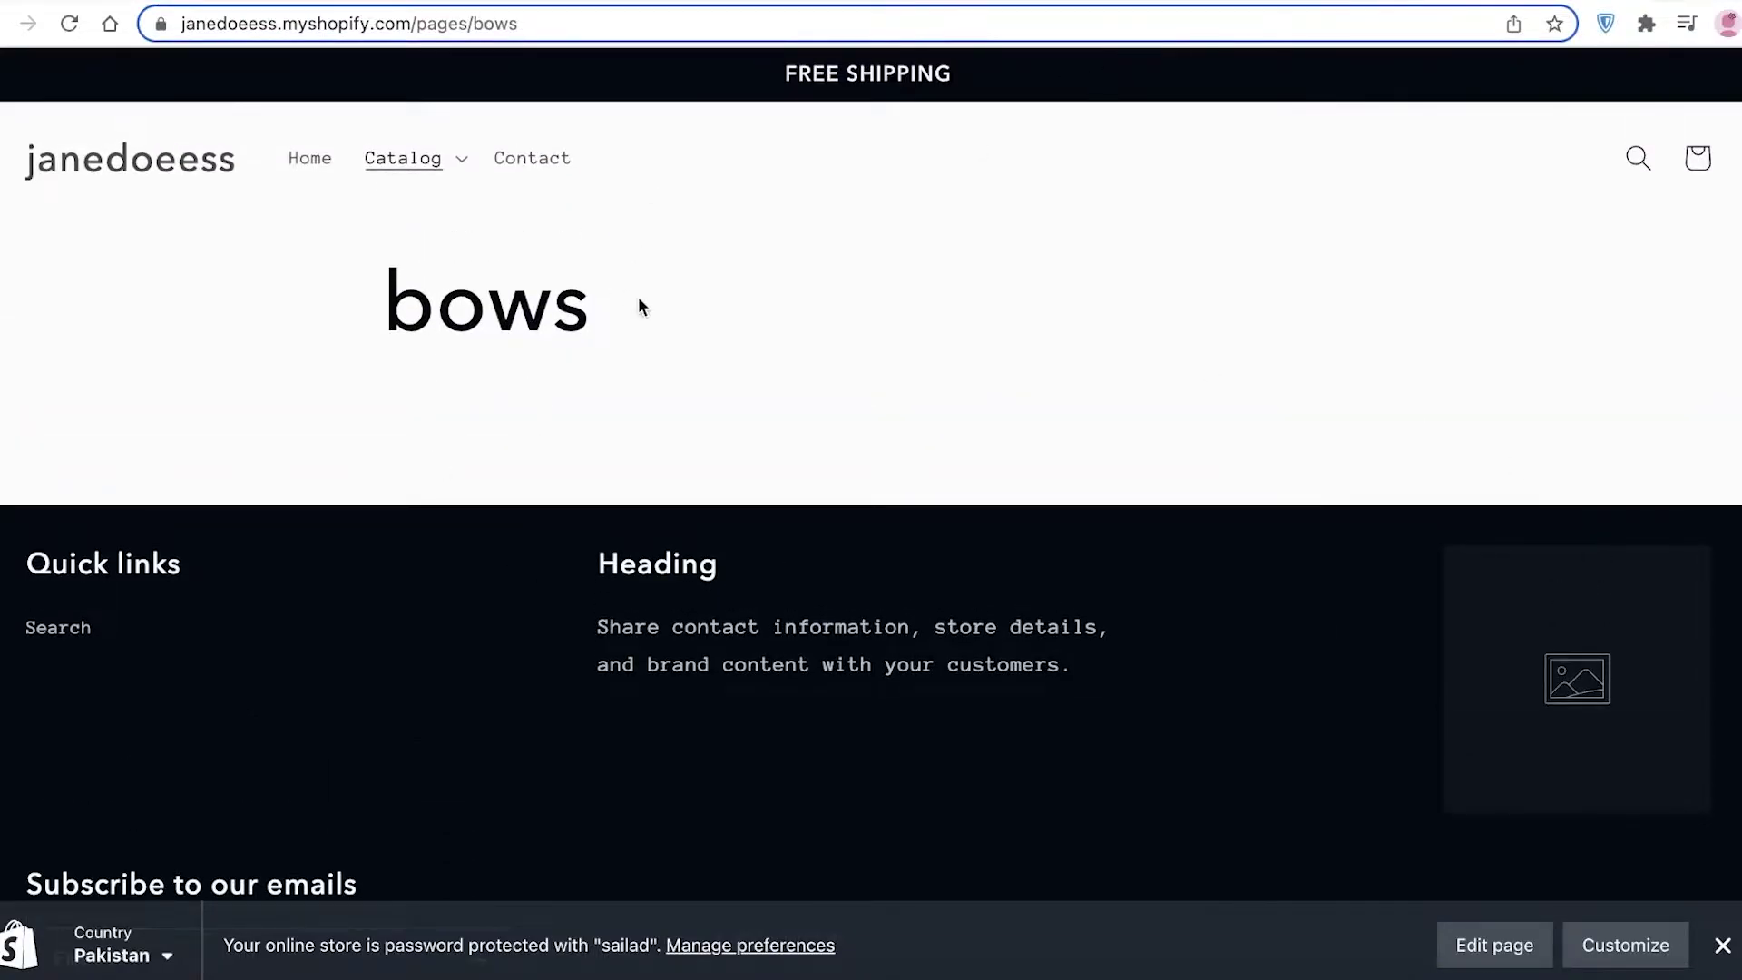
key("ctrl+shift+Tab")
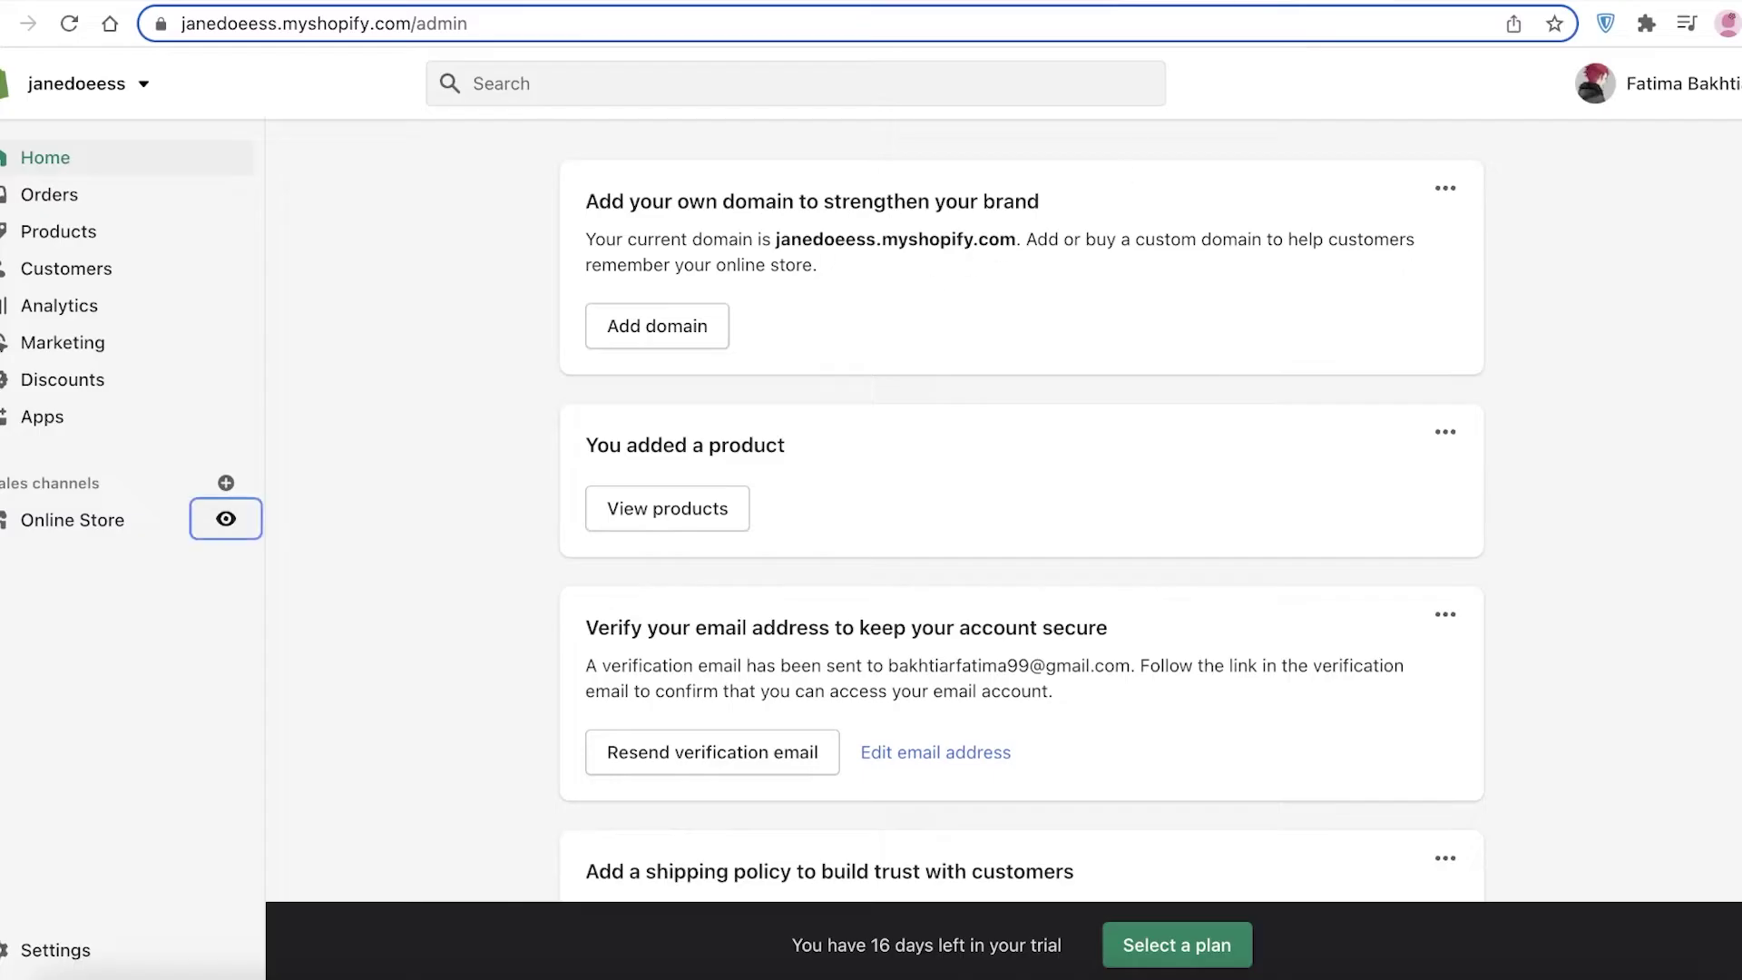
key("ctrl+Tab")
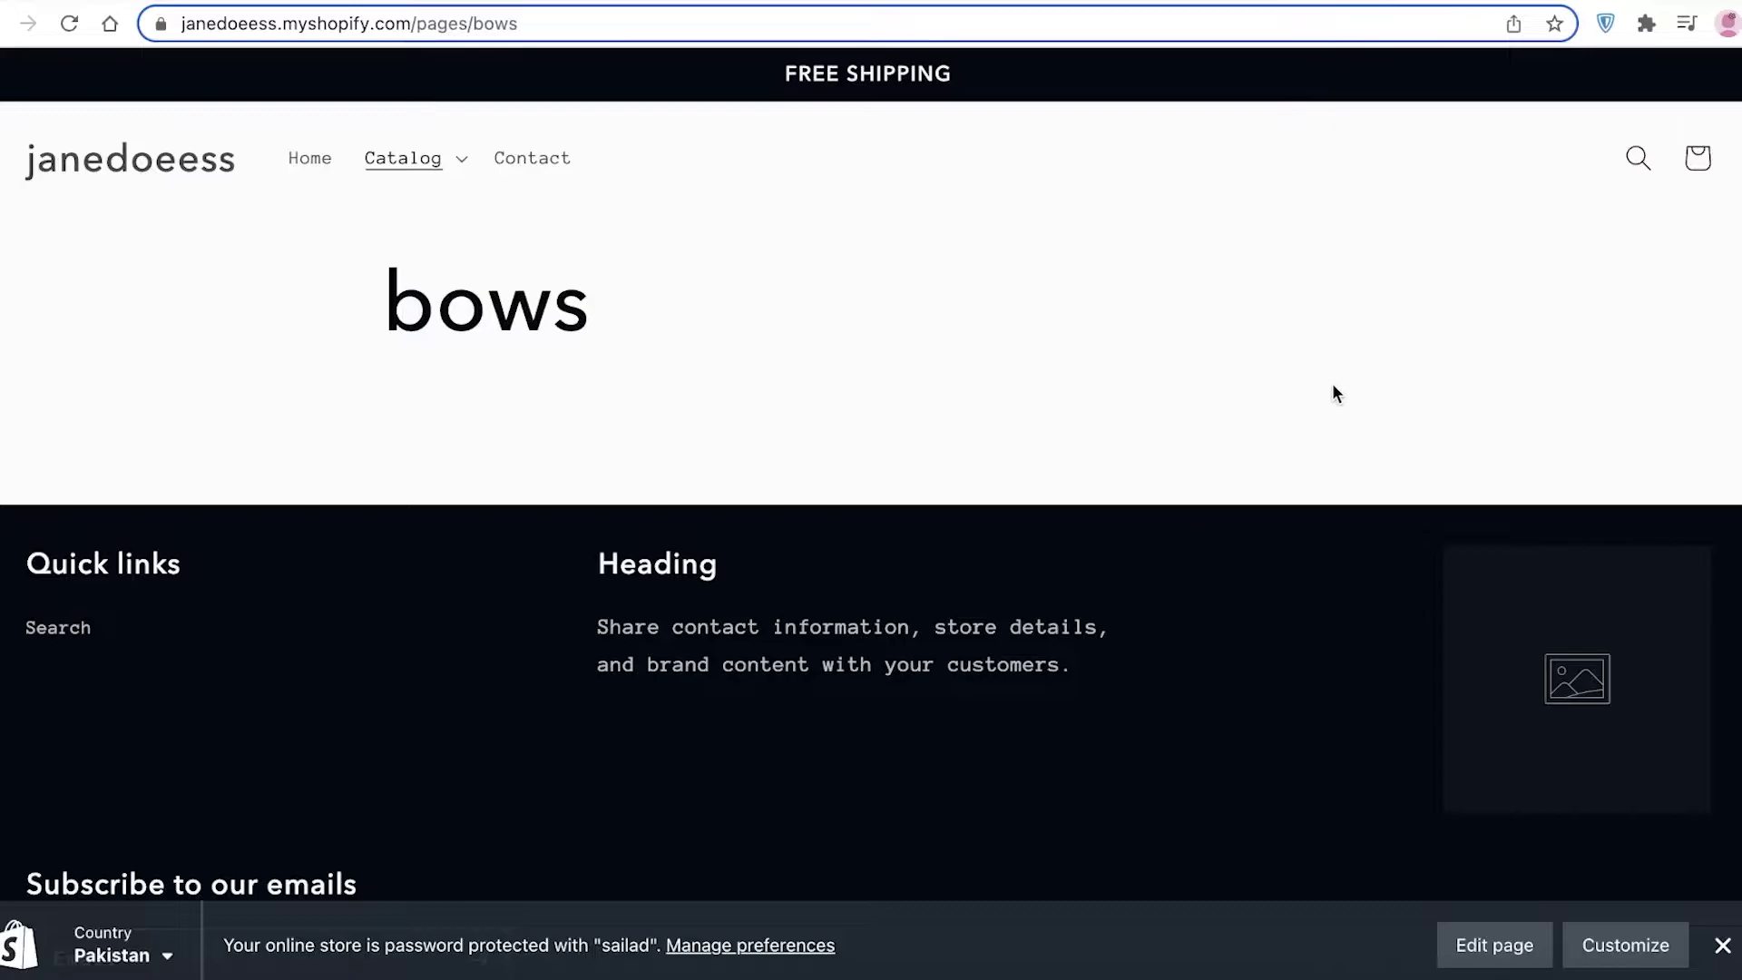
Step: Return to the storefront's home page and look through it as far as the Featured collection
left_click(310, 157)
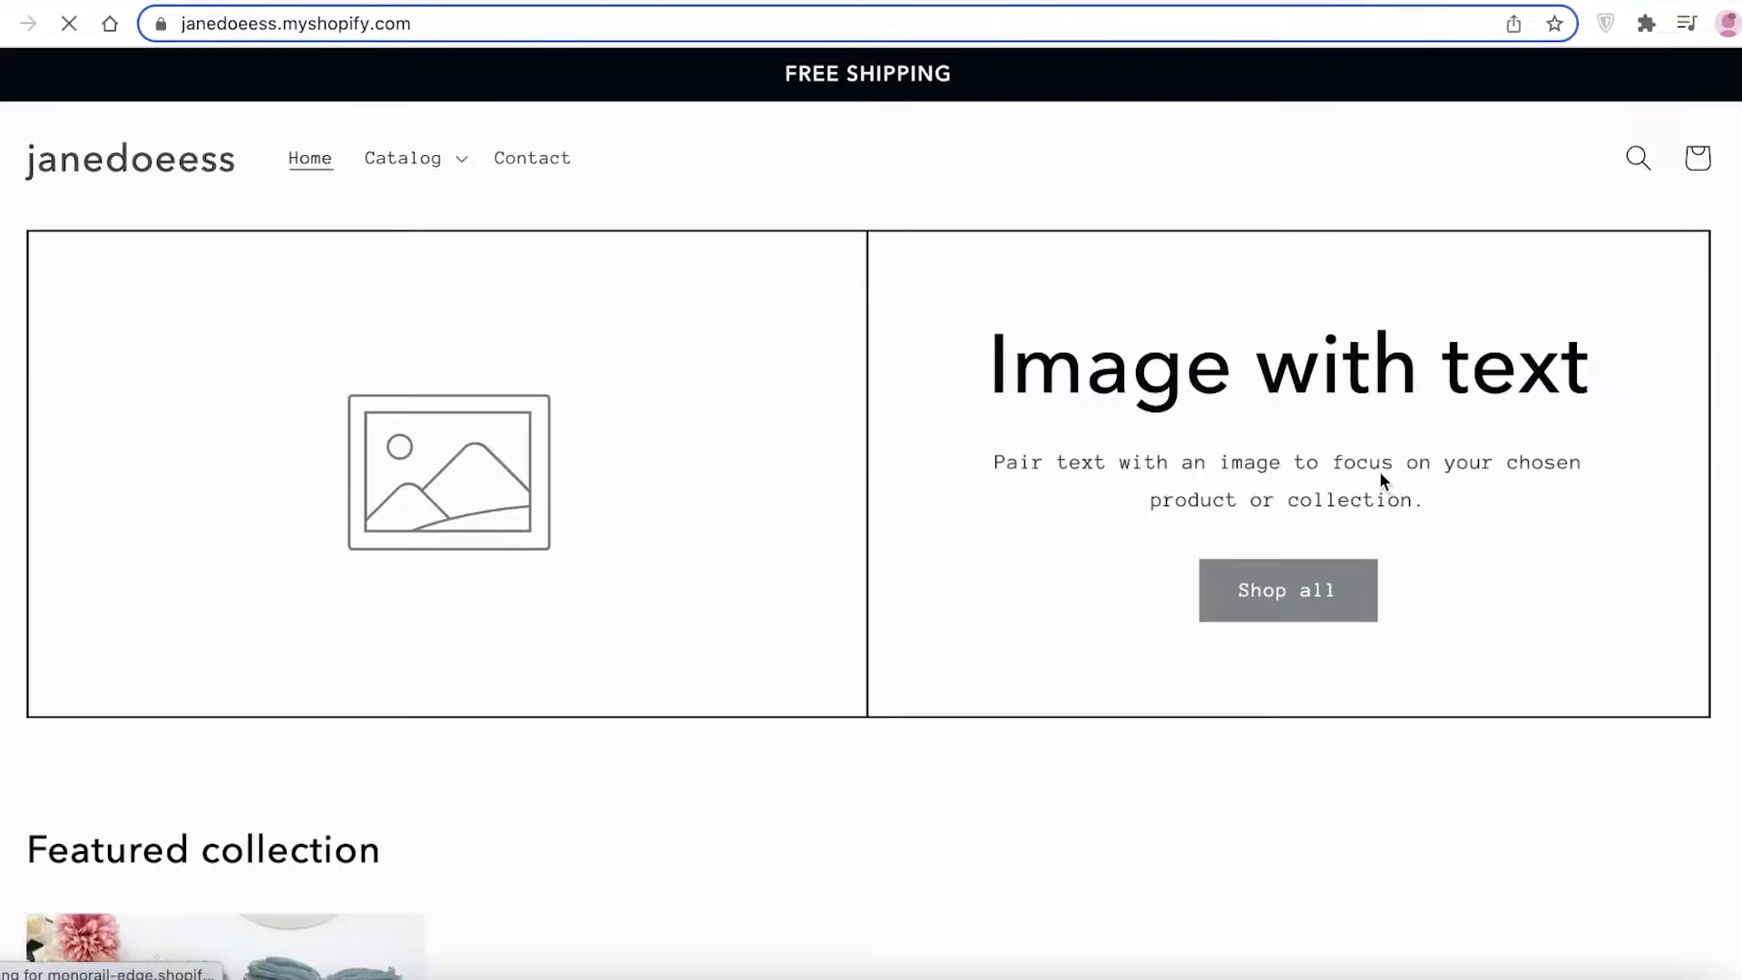
scroll(1064, 460, "down", 10)
scroll(1227, 463, "up", 10)
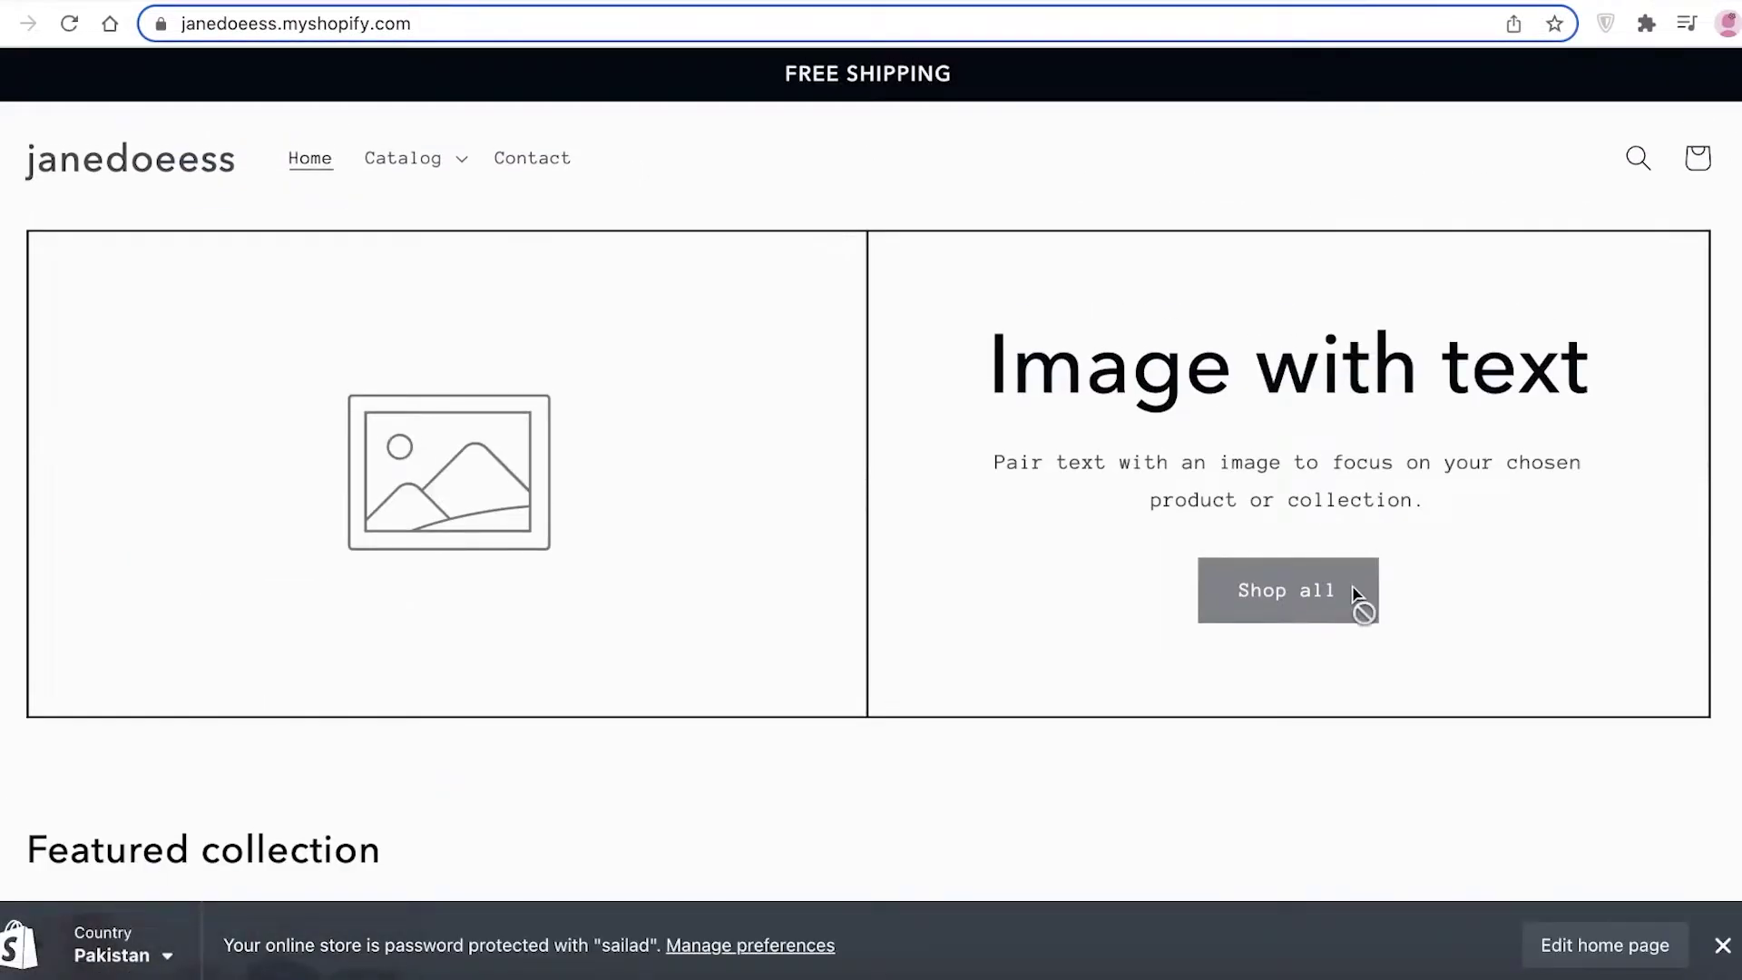
scroll(908, 570, "down", 10)
scroll(601, 454, "up", 7)
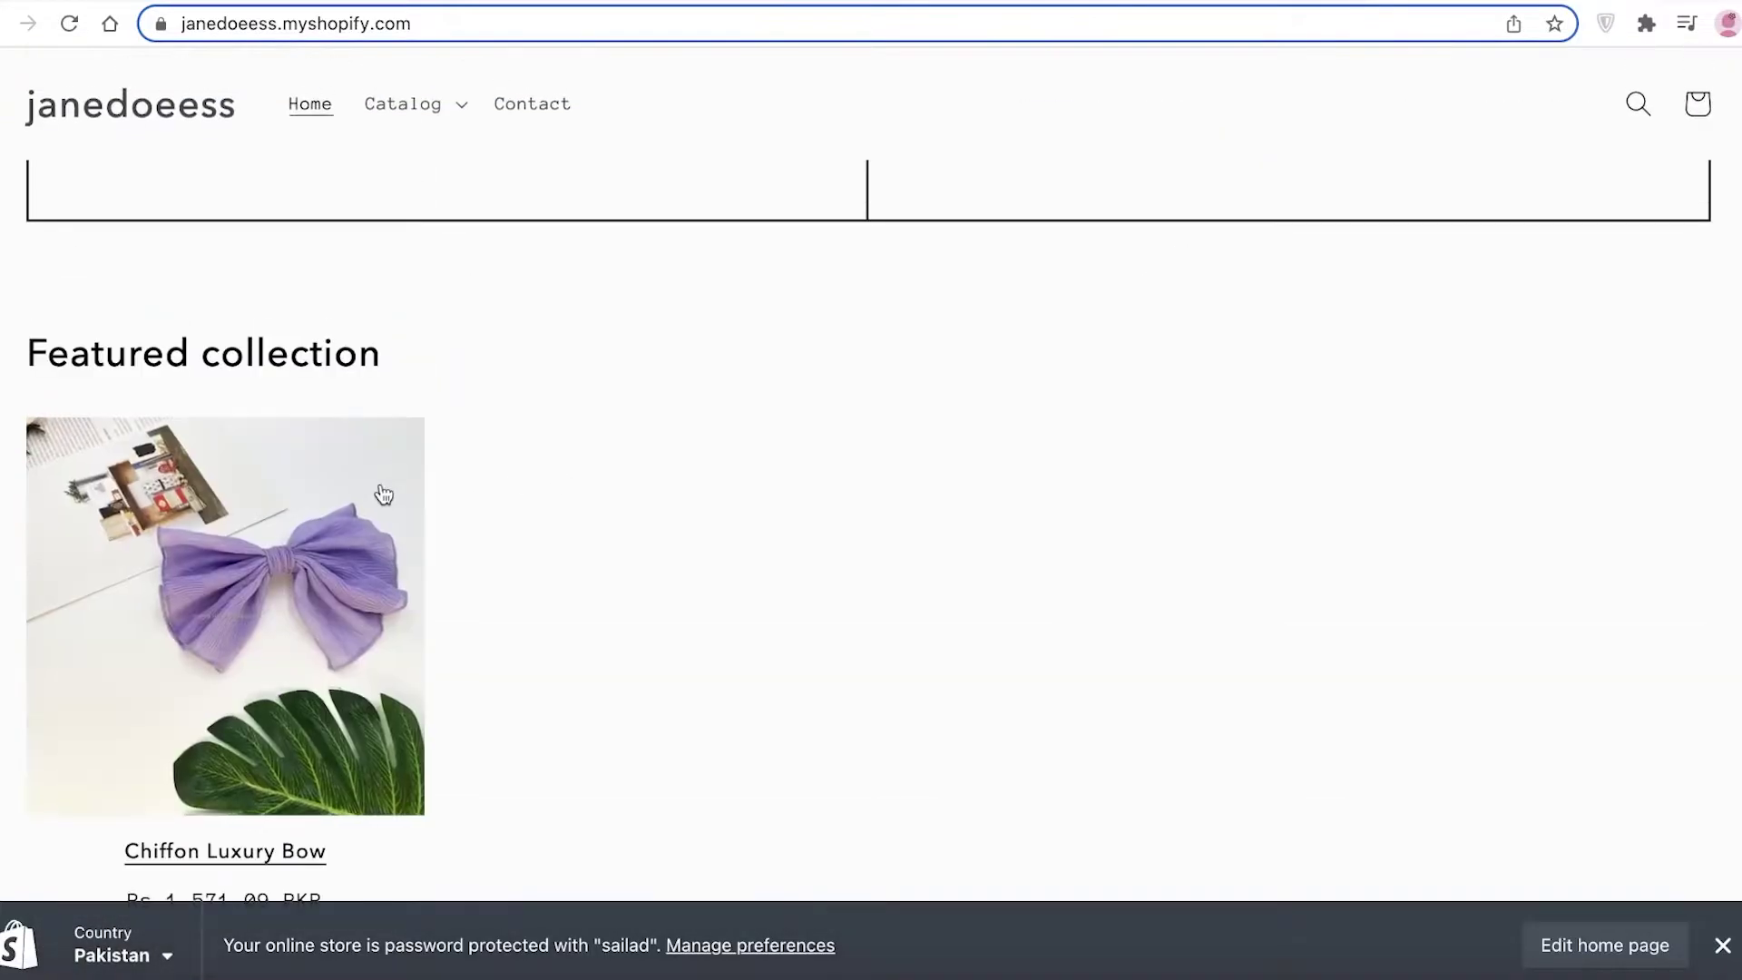
Step: Open the Chiffon Luxury Bow product and examine its page, including the image gallery and the common questions section
left_click(306, 570)
scroll(927, 493, "down", 8)
scroll(890, 454, "down", 2)
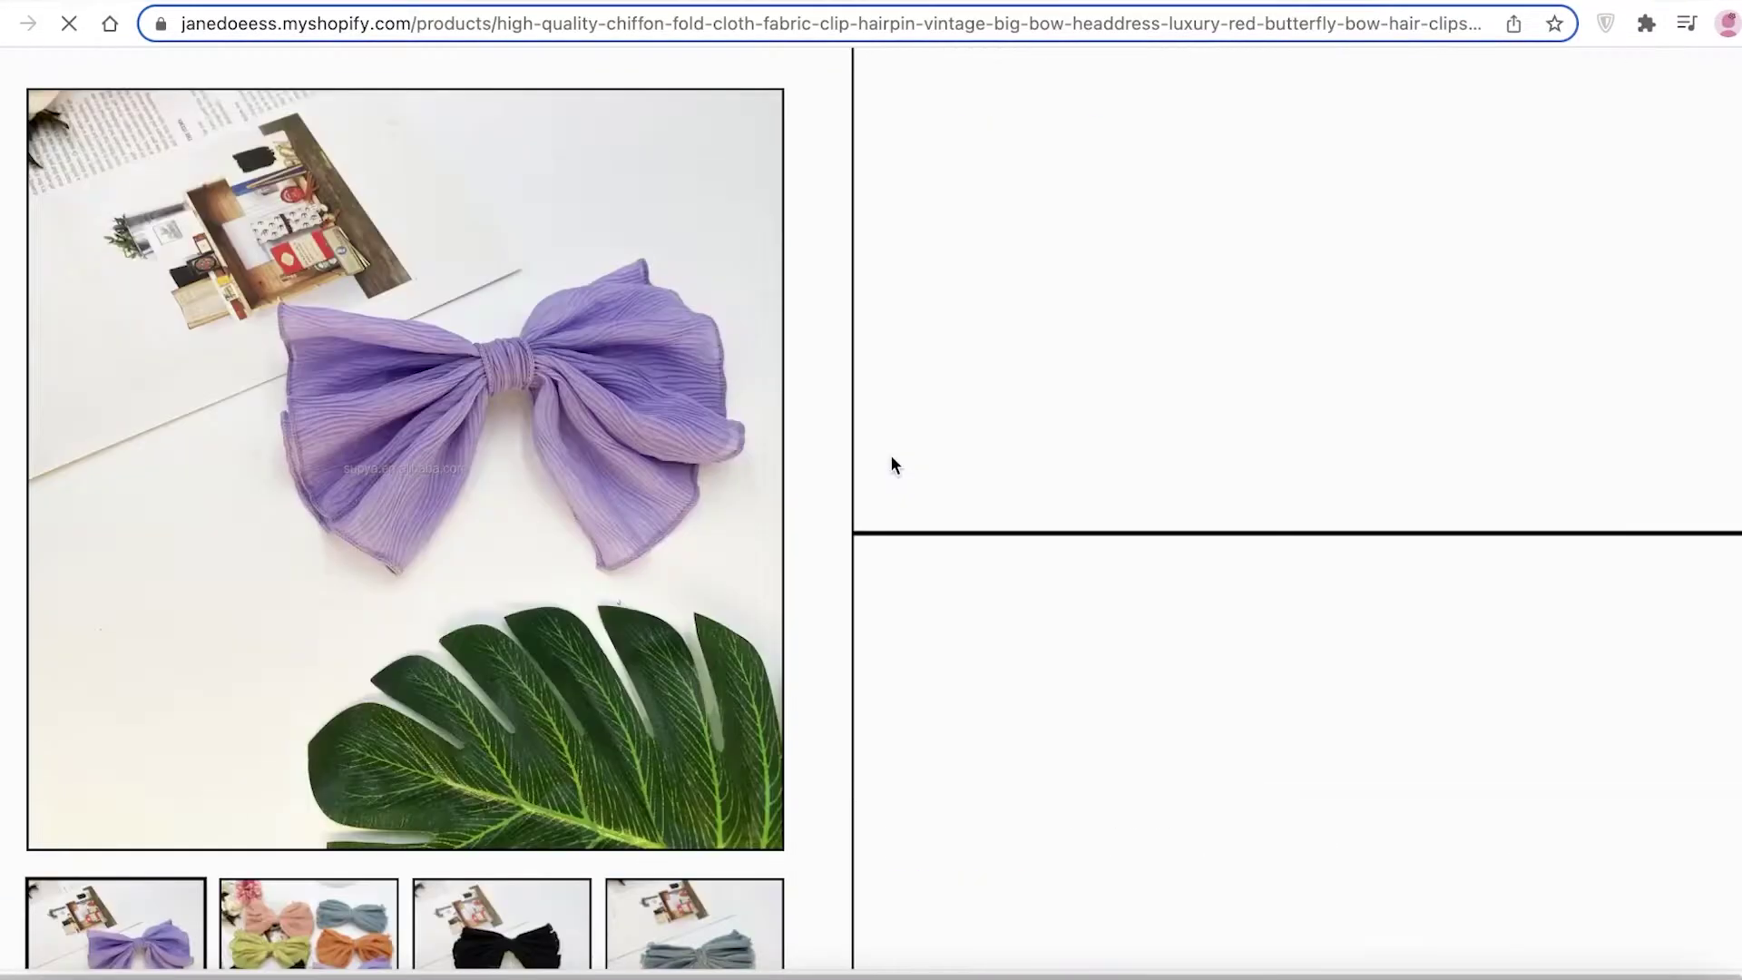
scroll(1407, 510, "down", 10)
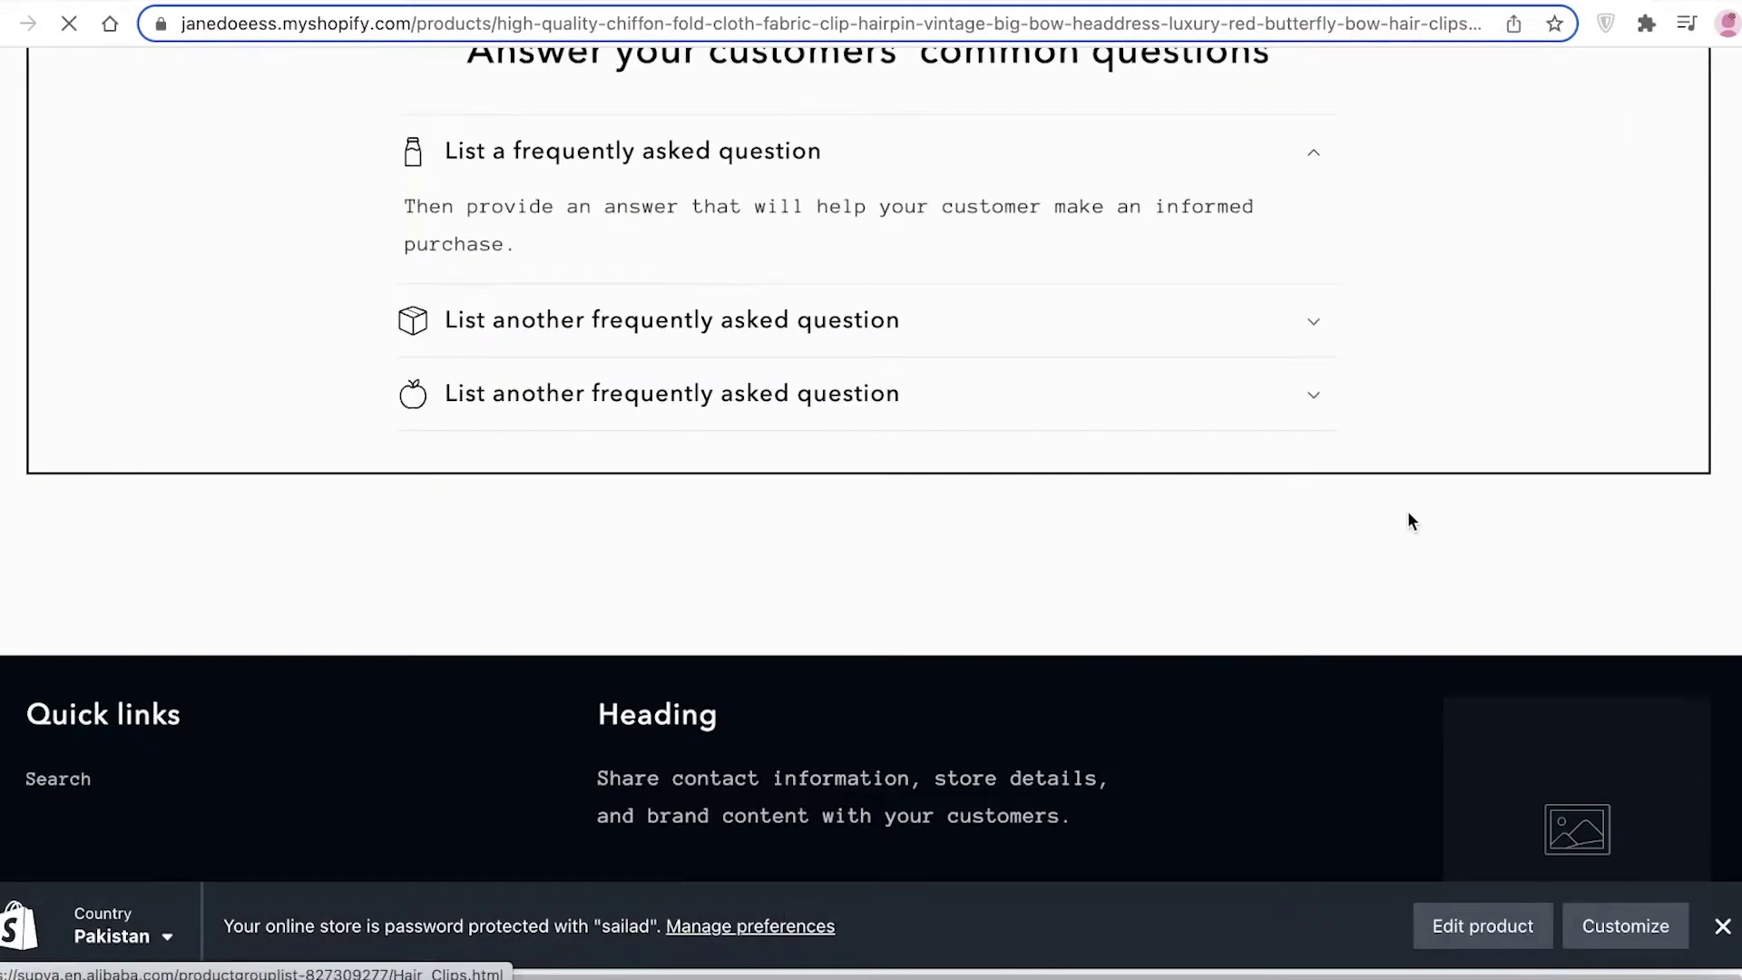
scroll(1240, 513, "up", 10)
scroll(829, 482, "down", 10)
scroll(832, 474, "up", 5)
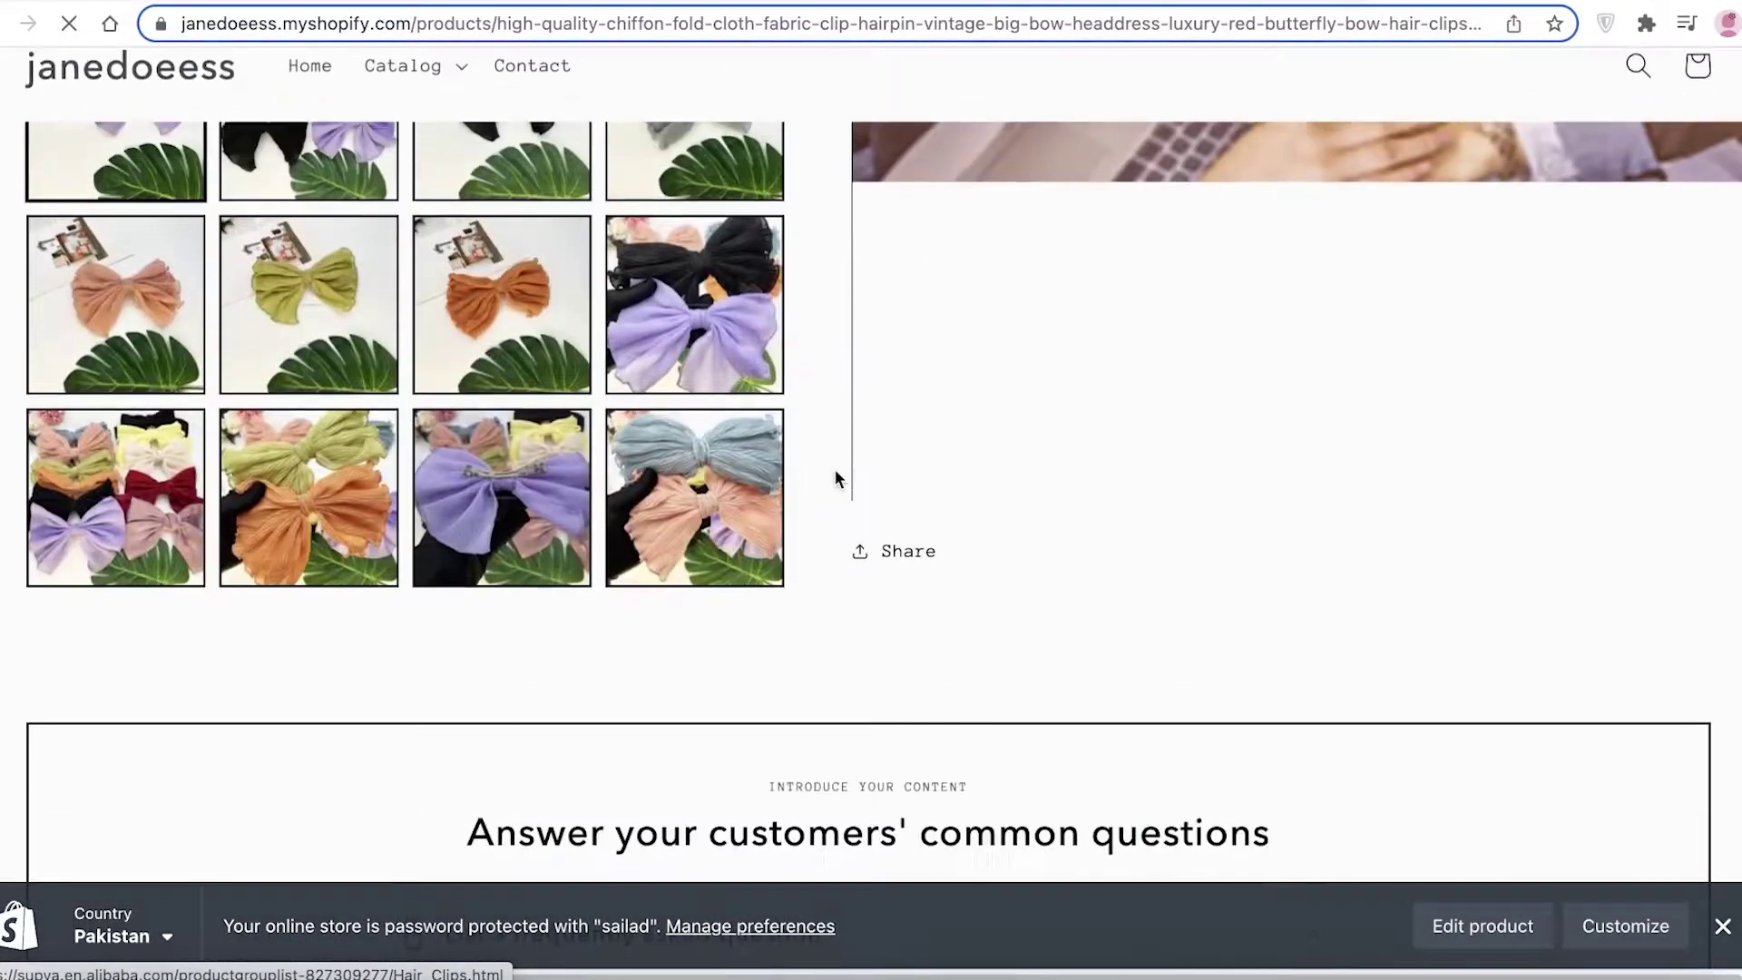
scroll(832, 474, "down", 1)
scroll(700, 124, "down", 8)
scroll(821, 319, "up", 4)
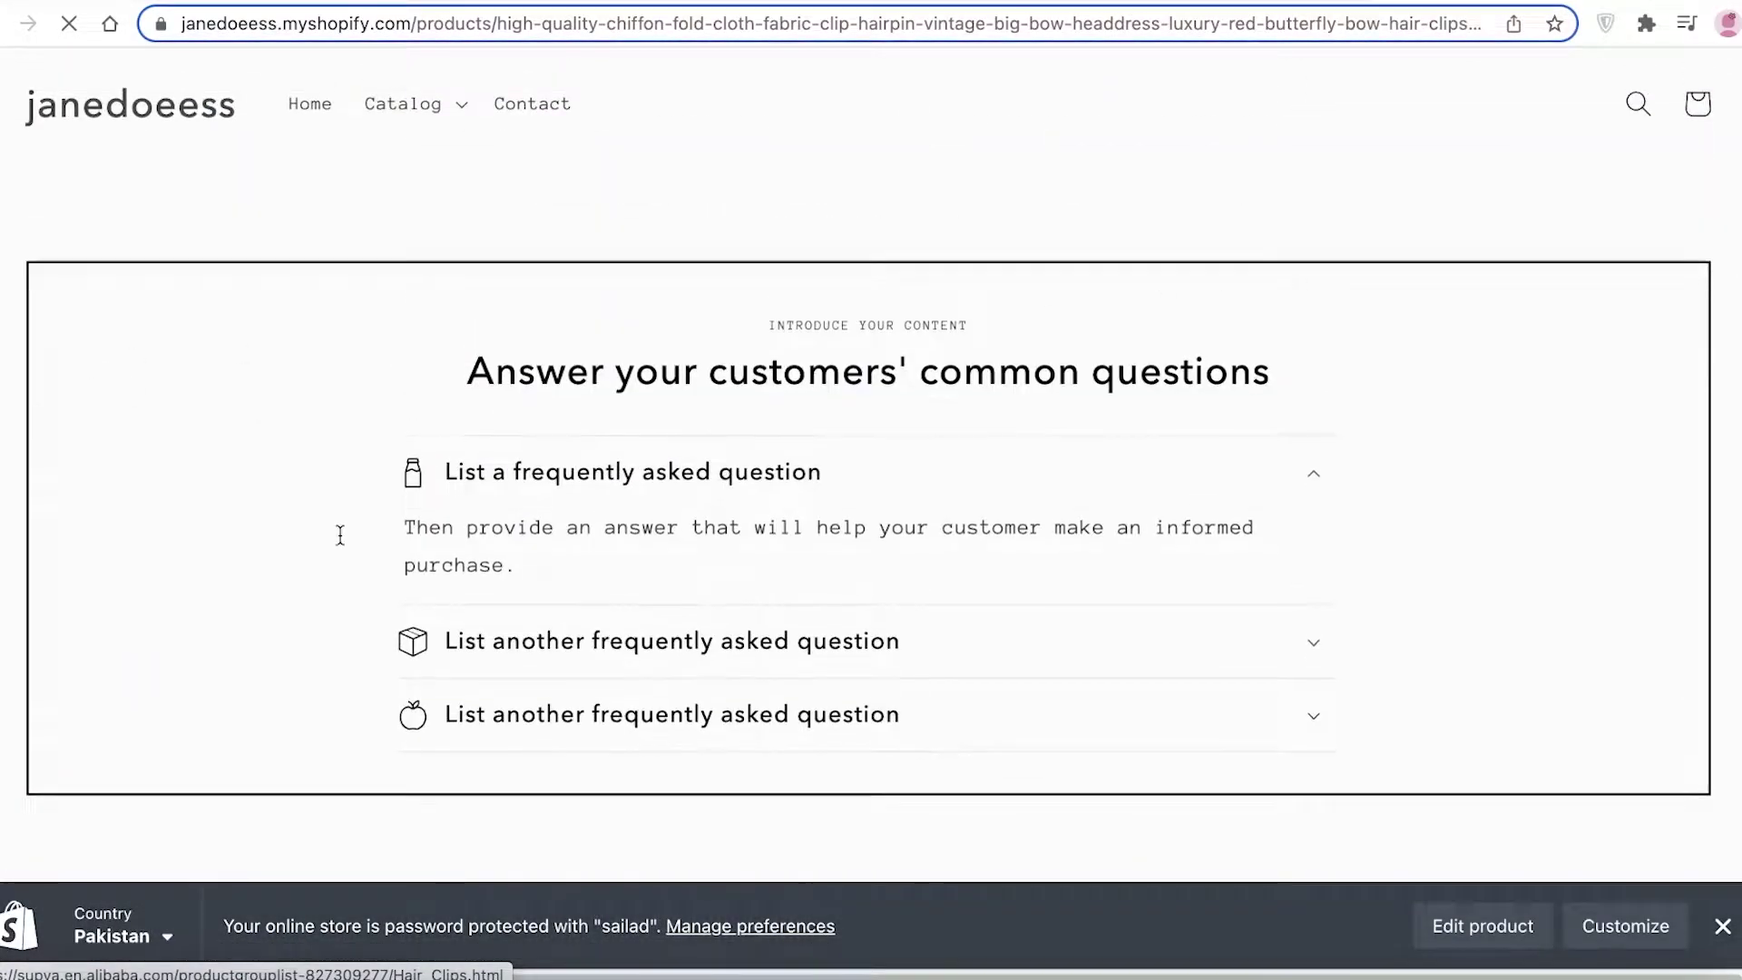
scroll(1079, 513, "up", 10)
scroll(1079, 513, "down", 6)
scroll(374, 541, "up", 10)
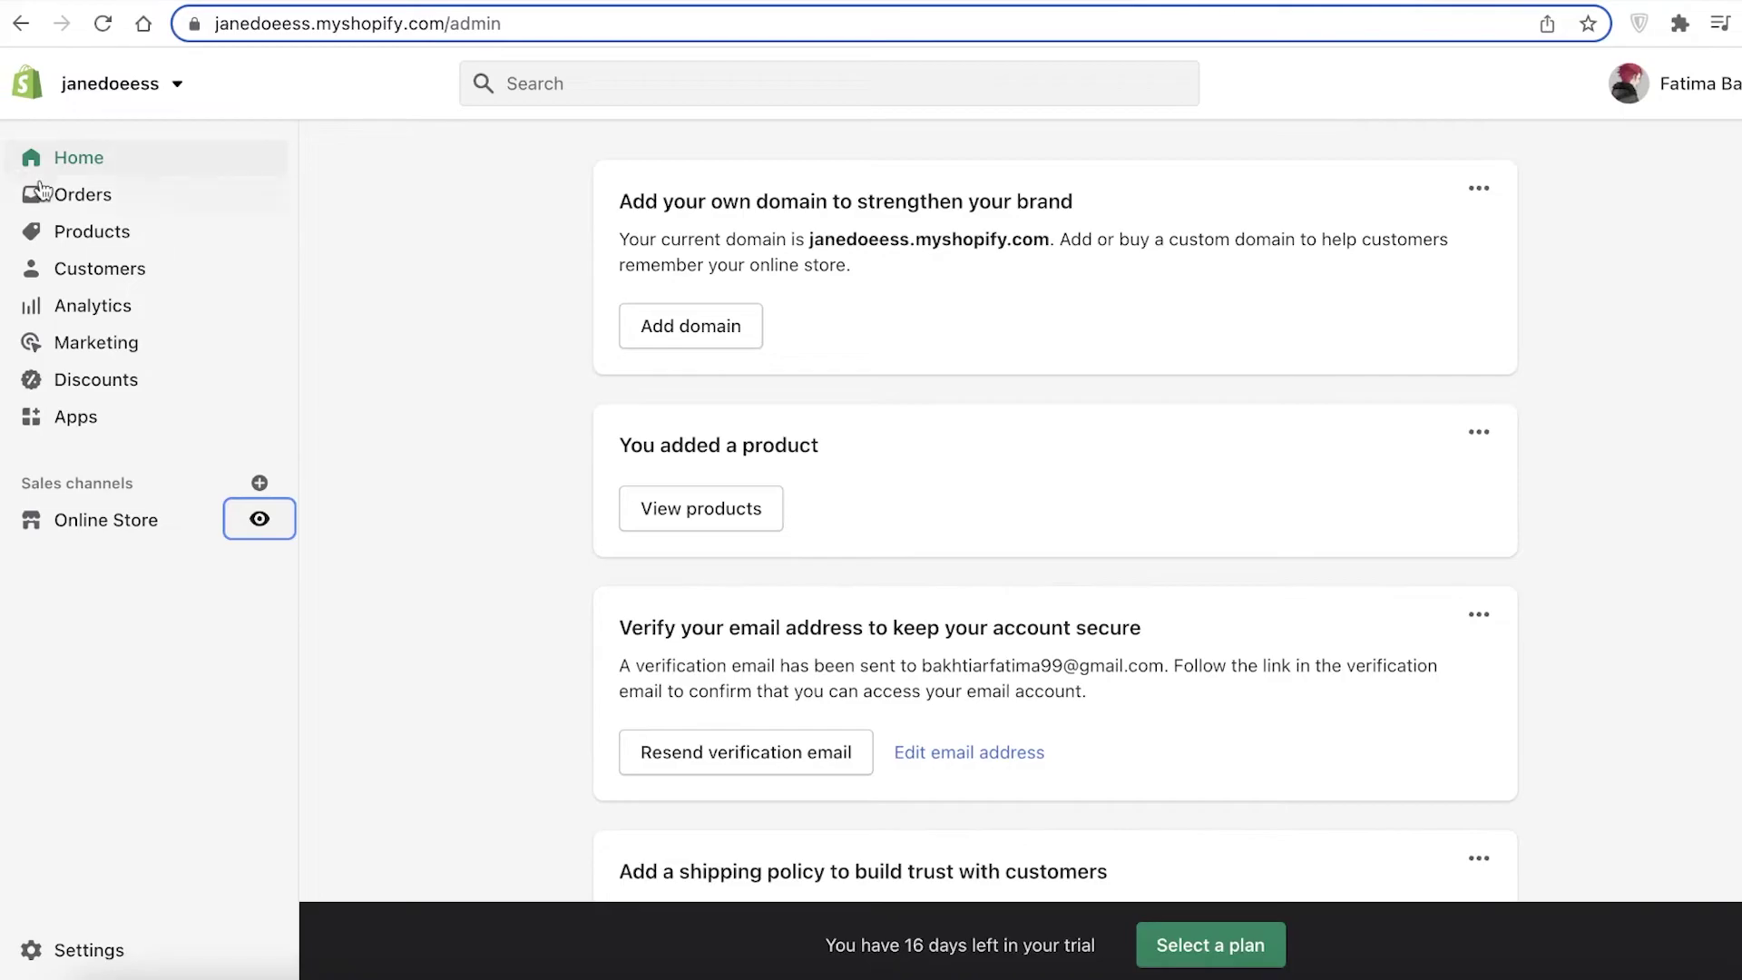
Step: Dismiss the plan offer banner on the store's admin home page and open the online store's themes
left_click(41, 191)
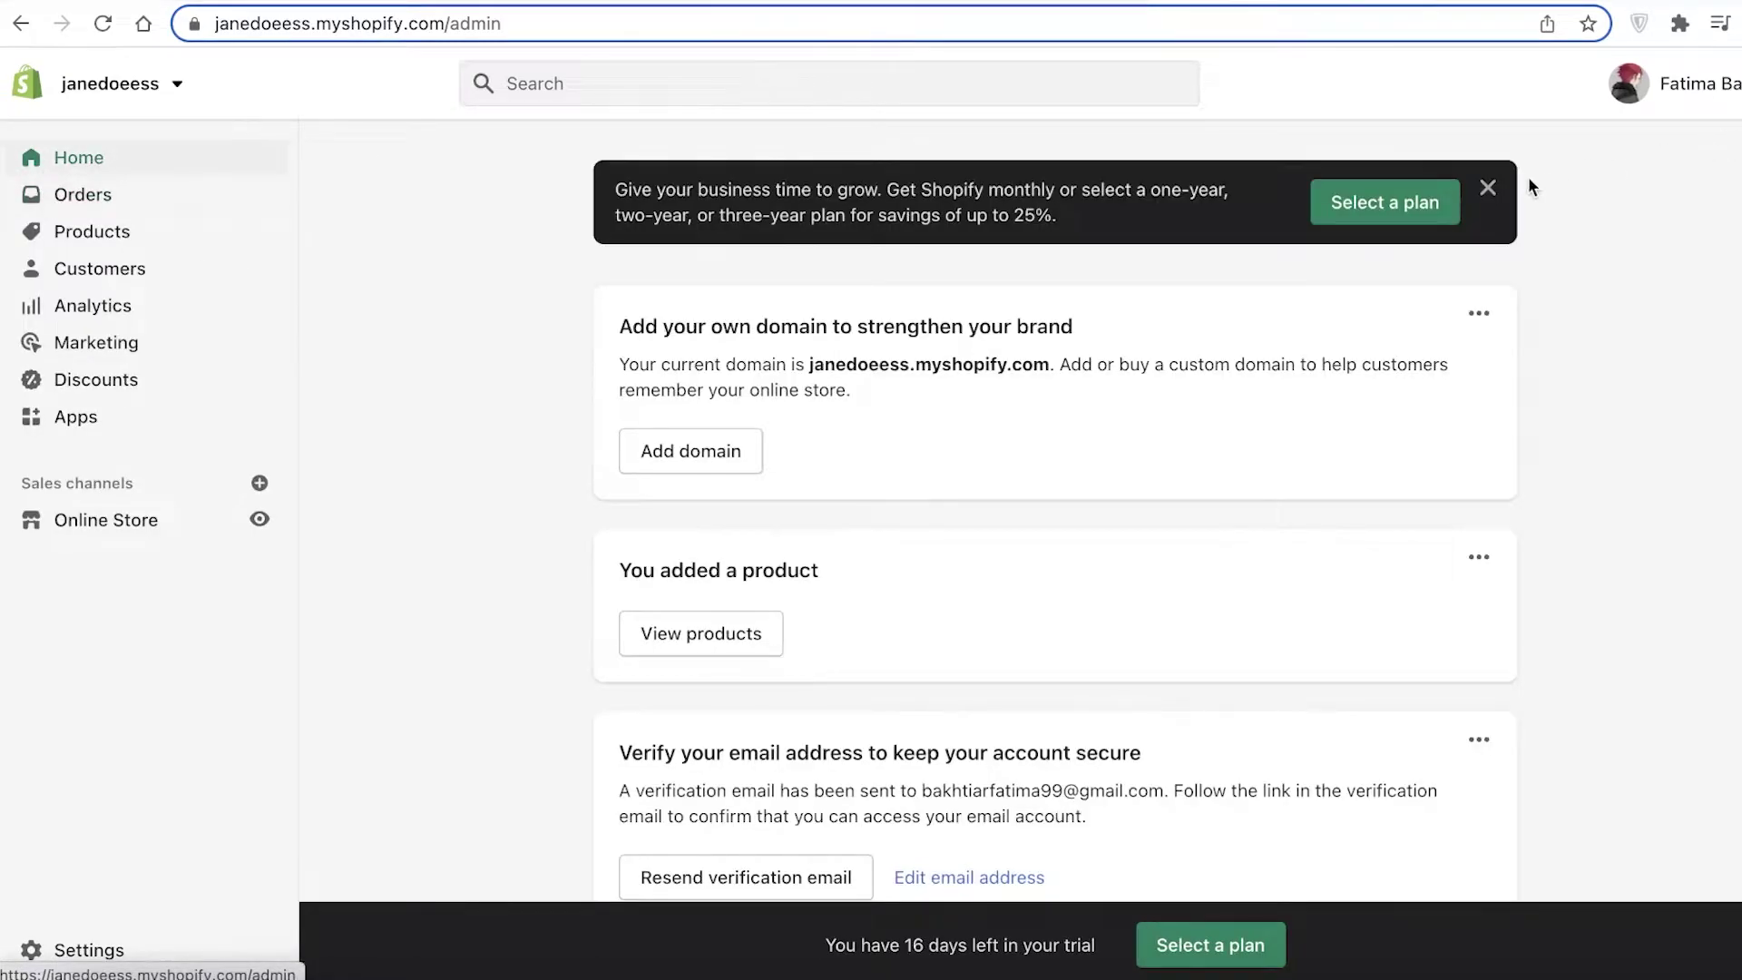
left_click(1487, 188)
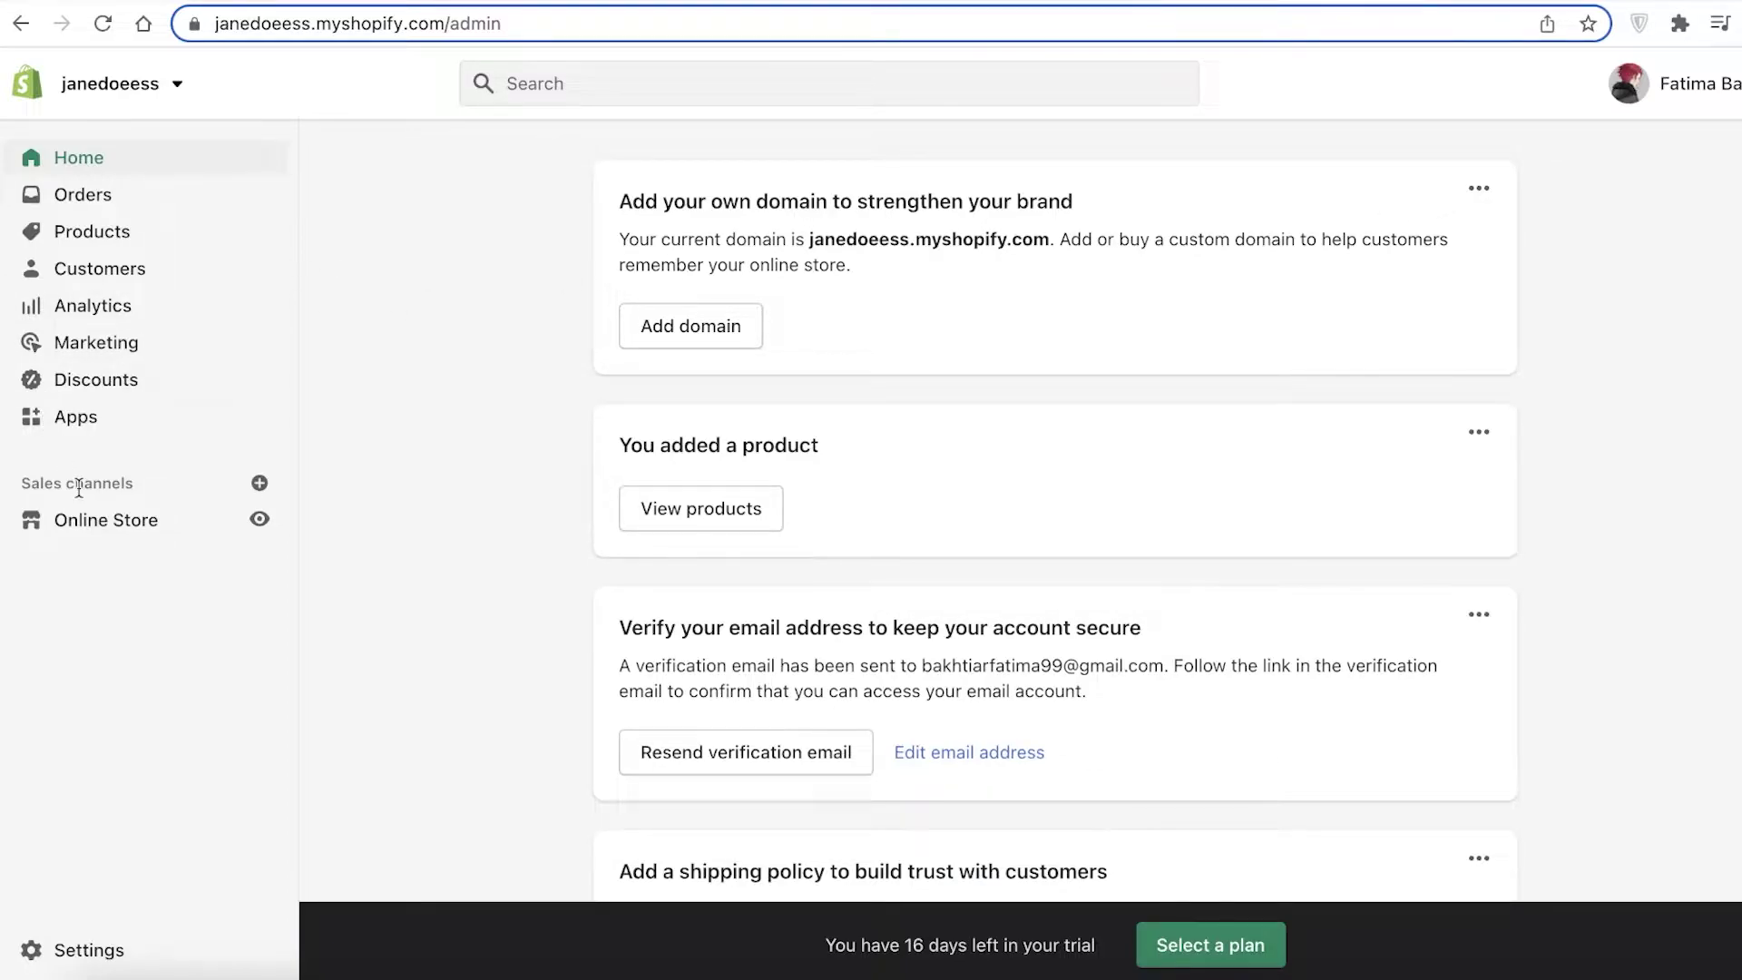
left_click(107, 533)
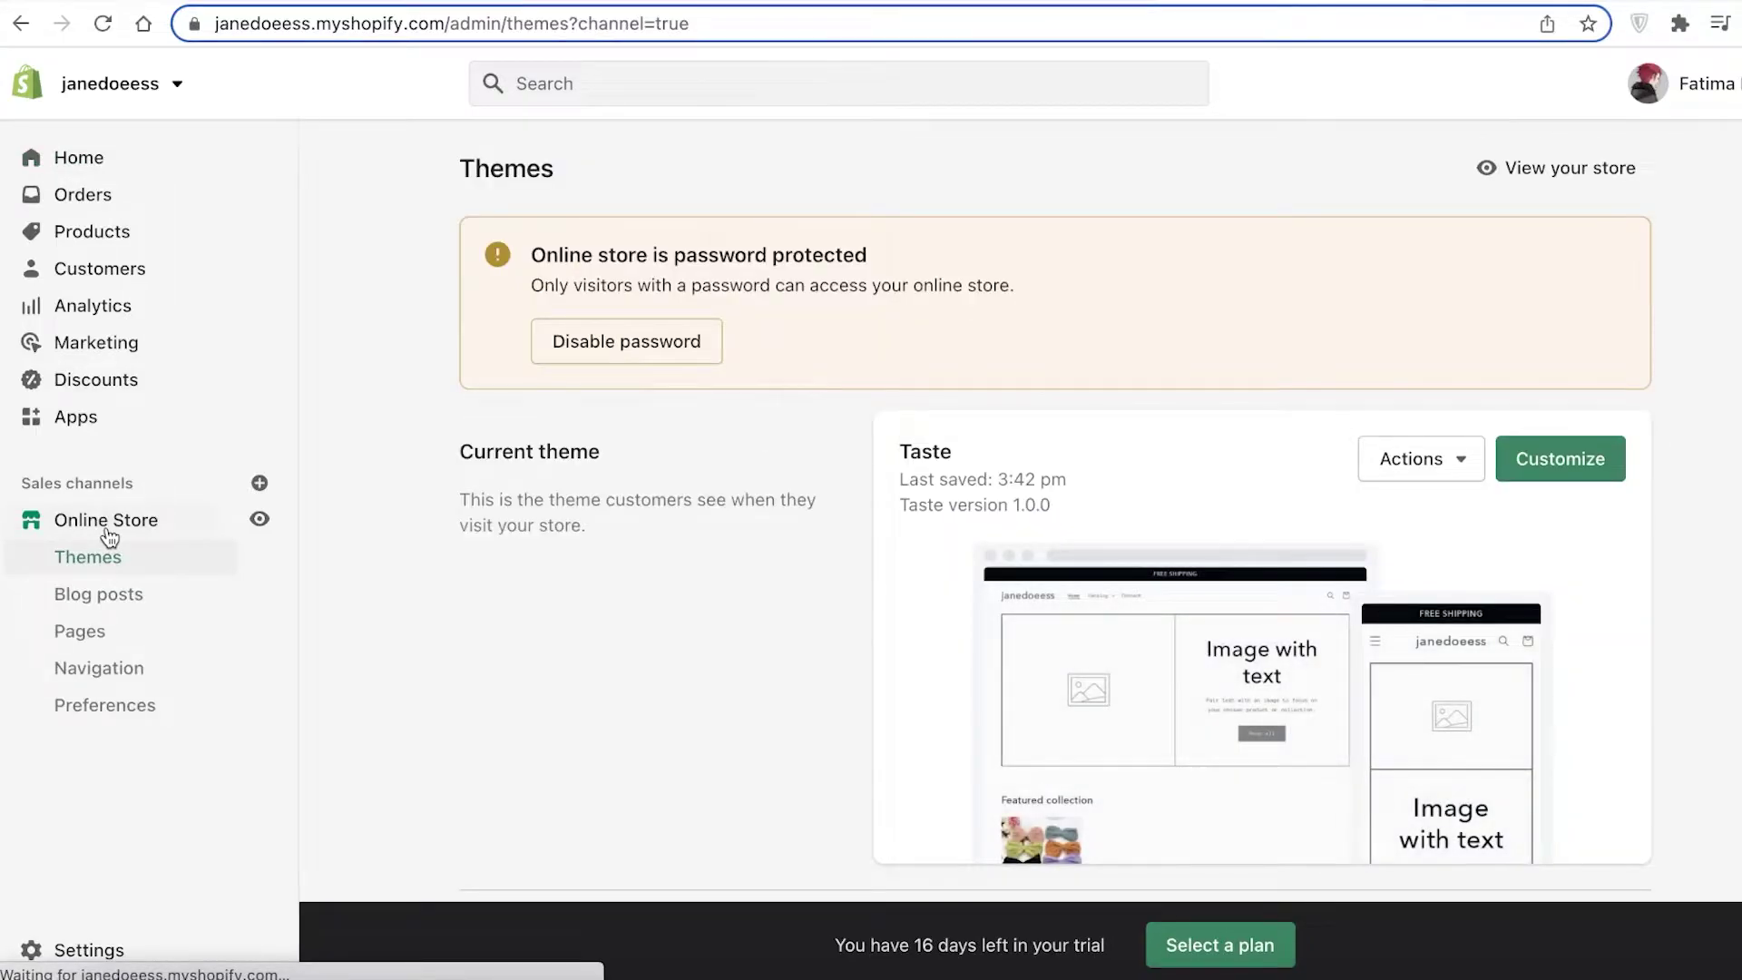
scroll(1462, 475, "down", 7)
scroll(1461, 481, "up", 7)
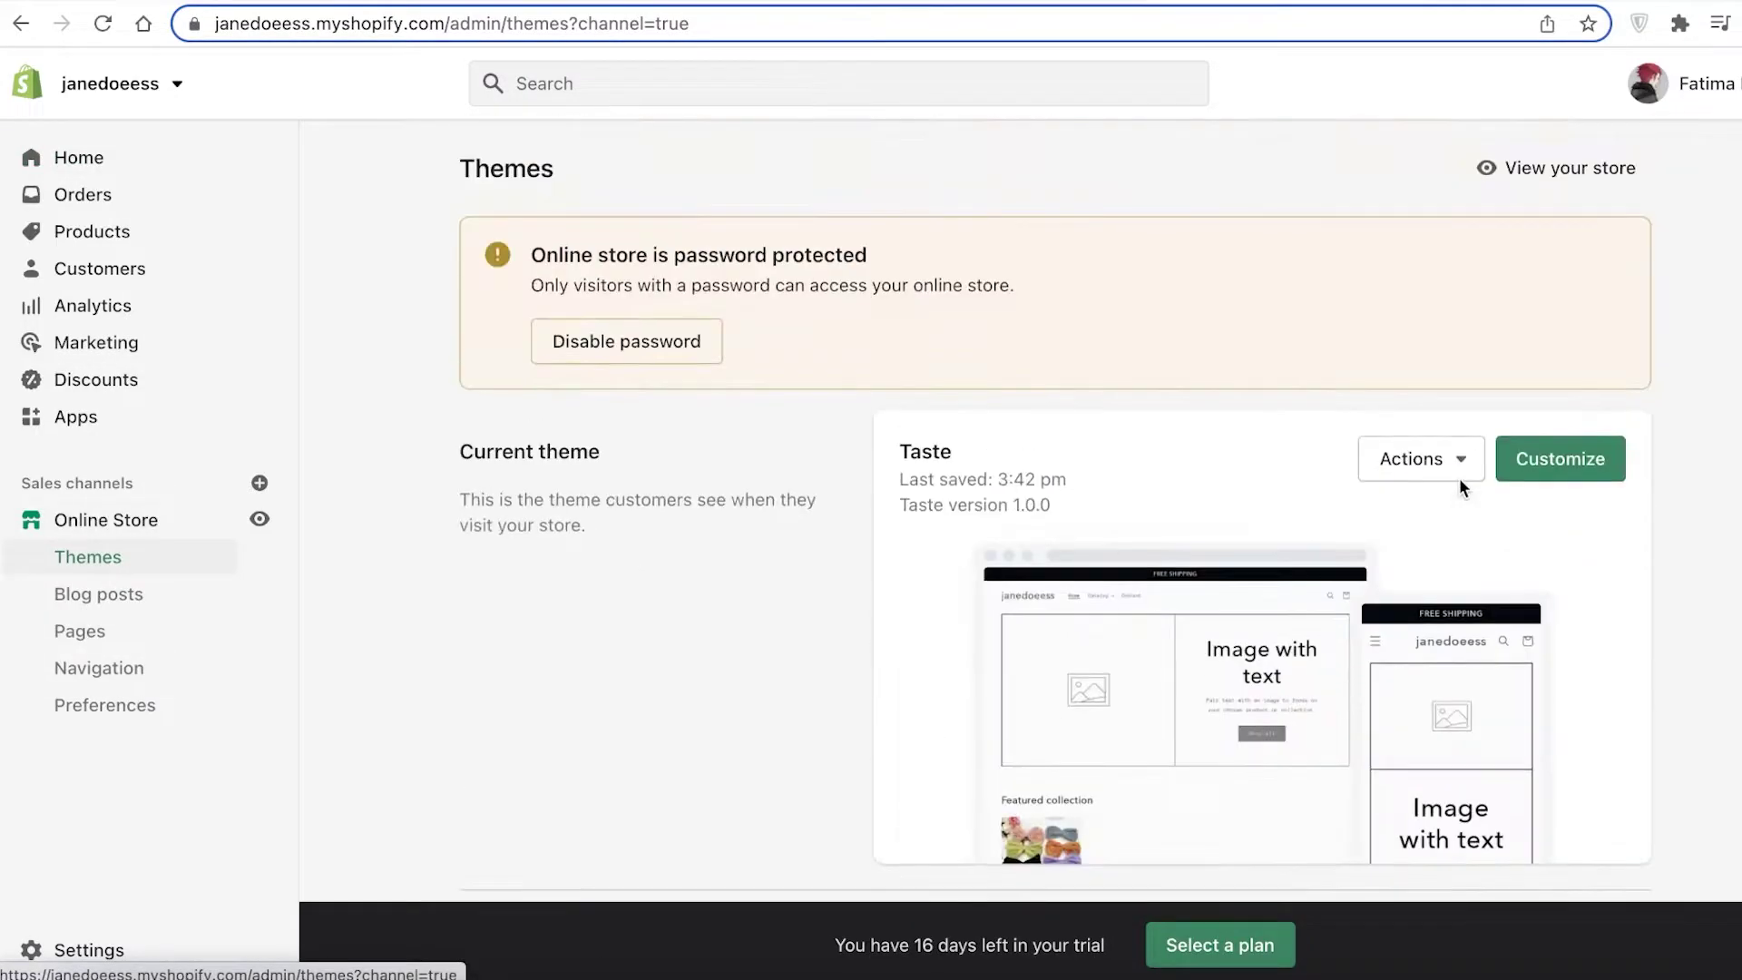
Step: Examine the actions available for the current Taste theme and the contents of the theme library
left_click(1455, 477)
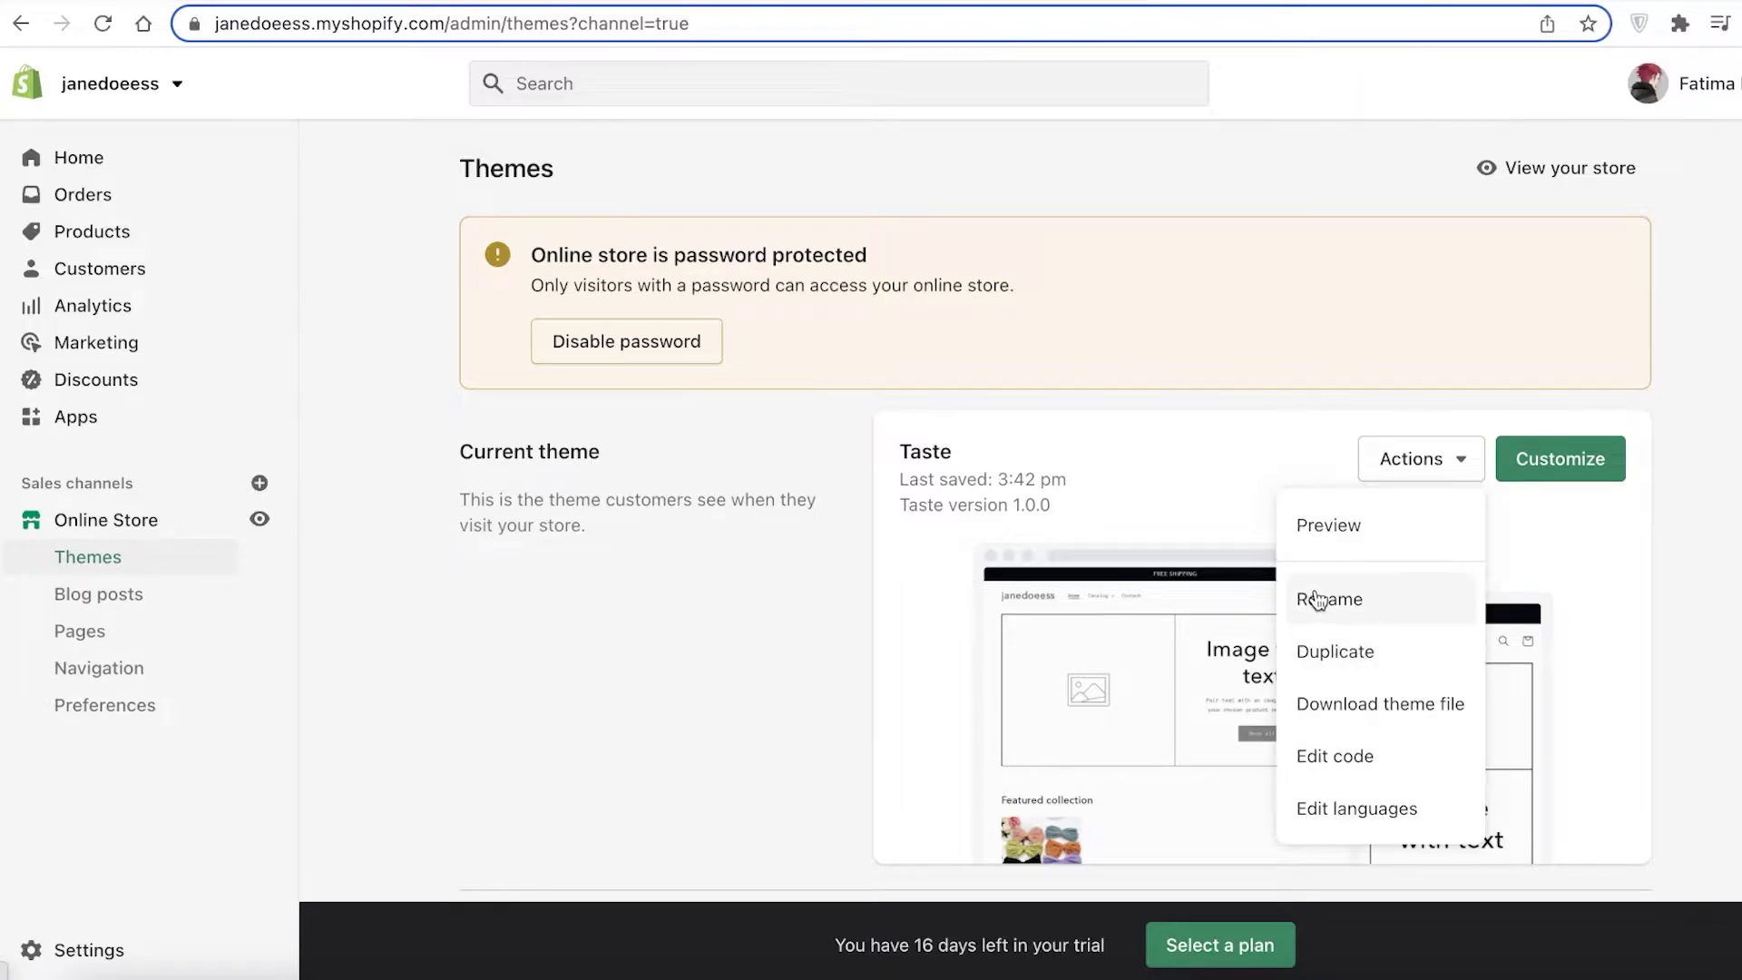
scroll(1451, 423, "down", 10)
scroll(1010, 373, "up", 4)
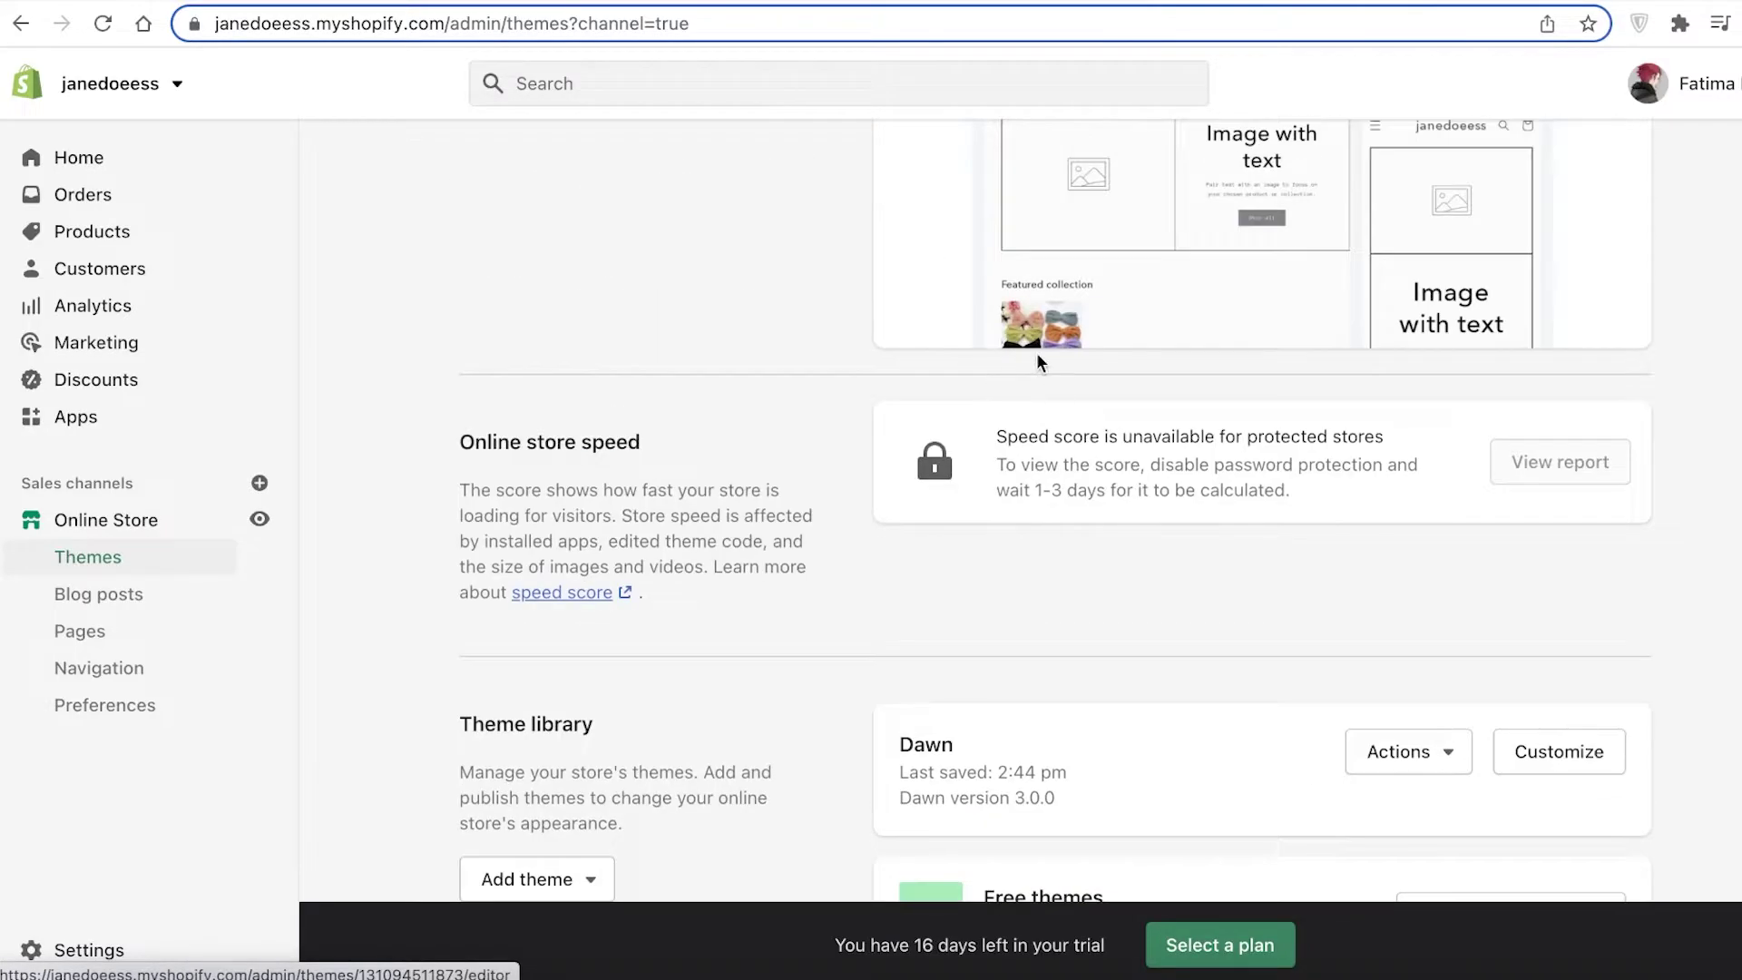
scroll(1036, 352, "up", 3)
scroll(1050, 374, "up", 2)
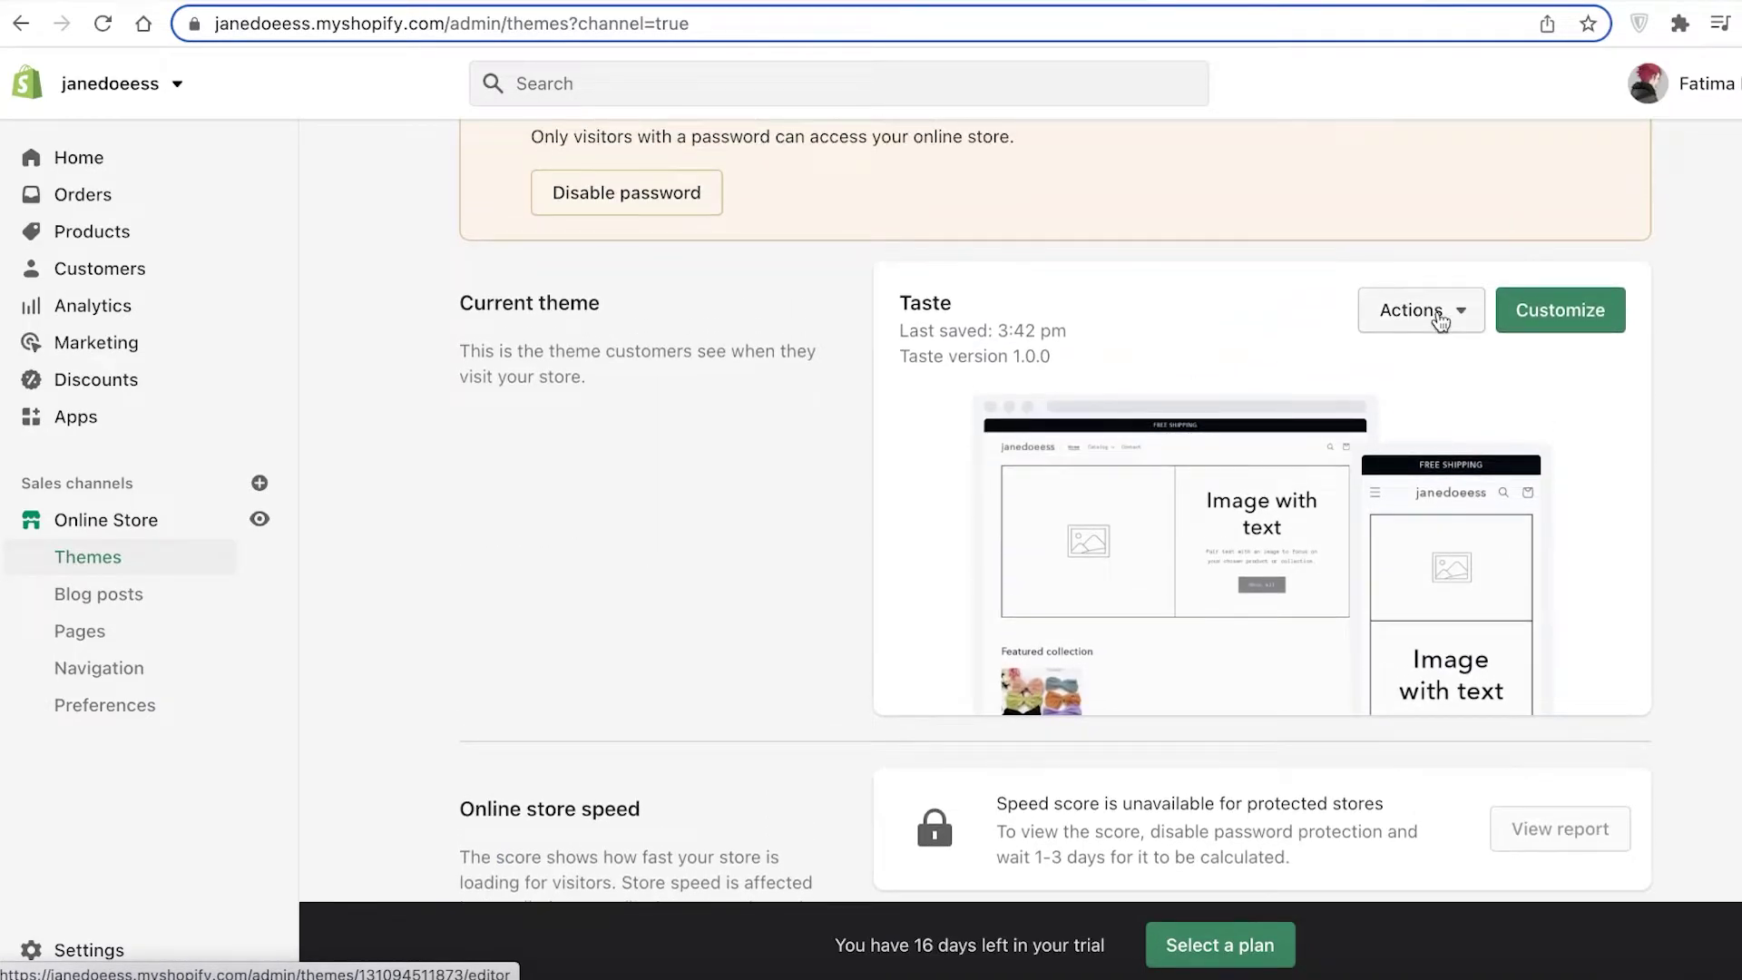
scroll(1438, 326, "down", 8)
scroll(1432, 326, "up", 1)
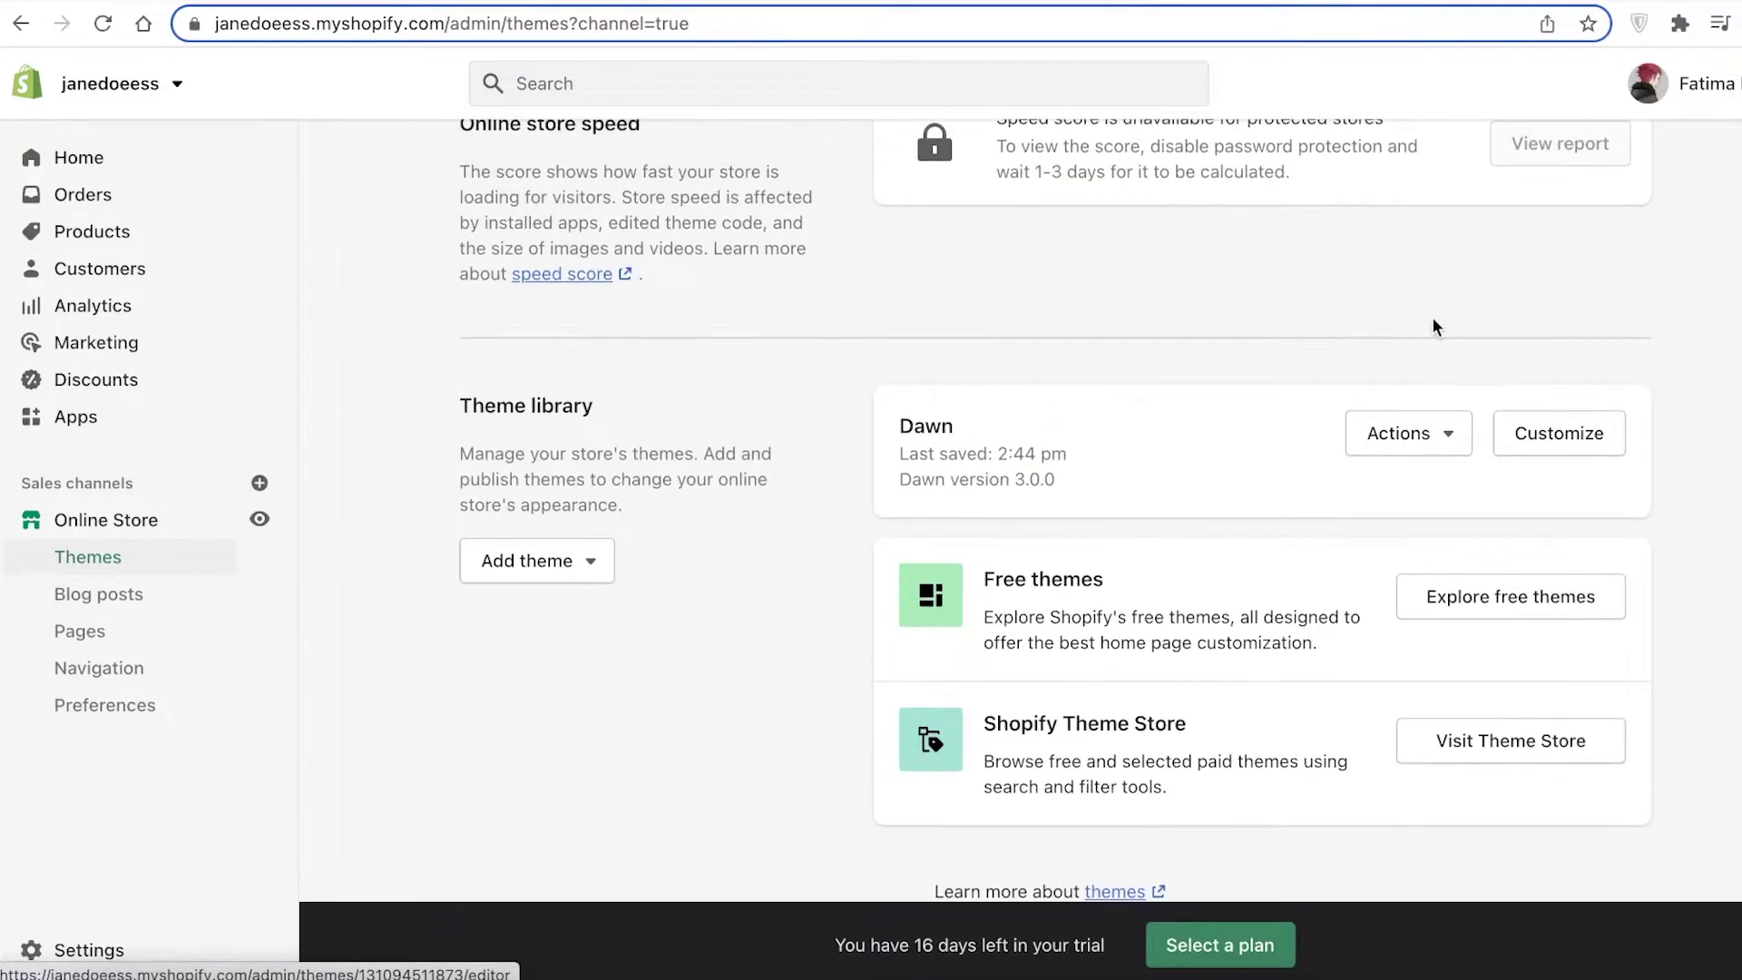
scroll(1412, 336, "up", 6)
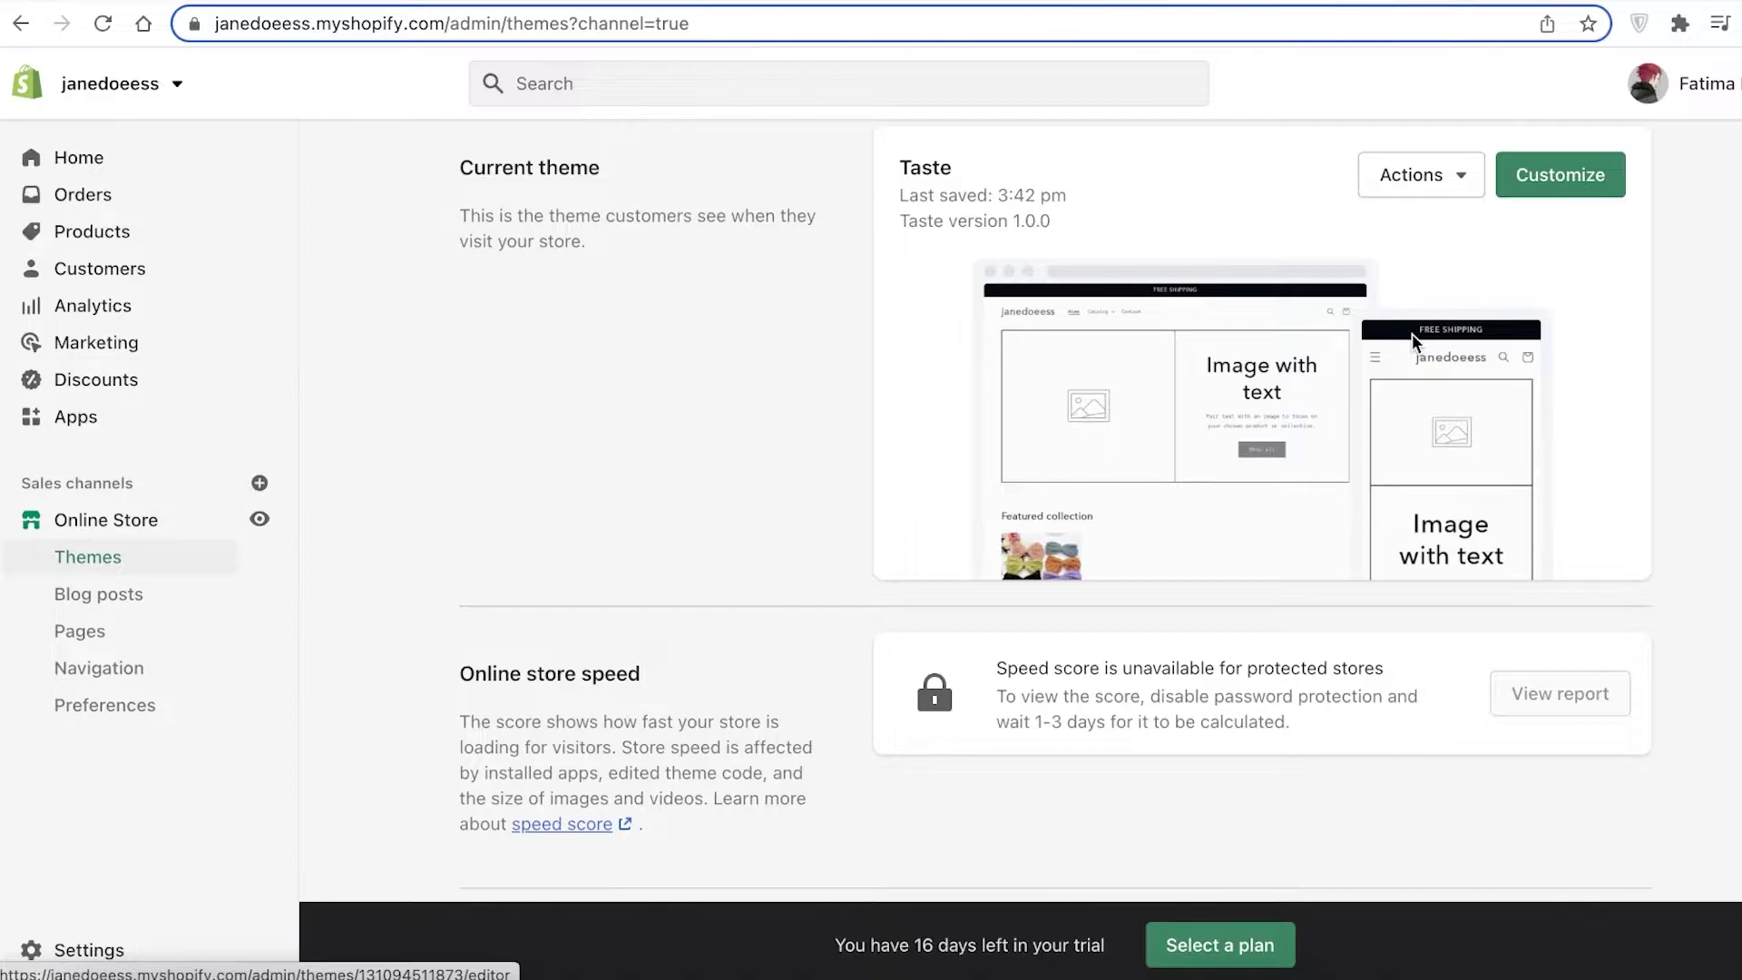
scroll(1408, 332, "up", 1)
Step: Open the current Taste theme's code for editing and close the header.liquid and theme.liquid files
left_click(1443, 227)
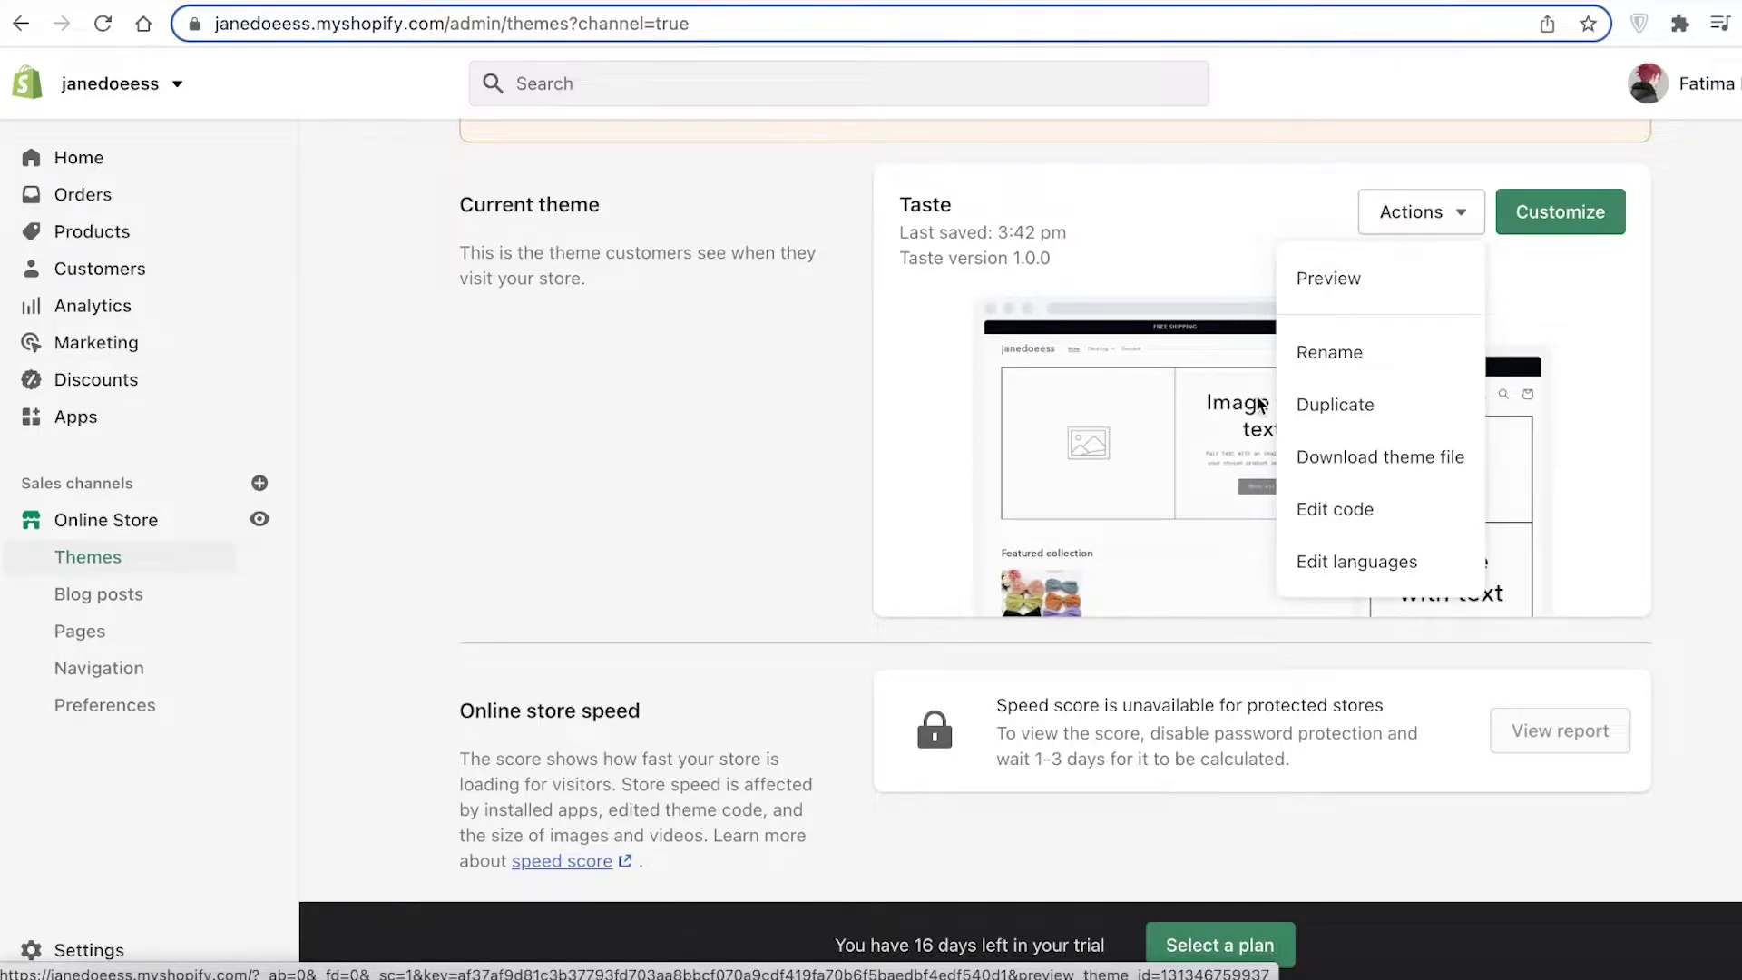
left_click(1325, 513)
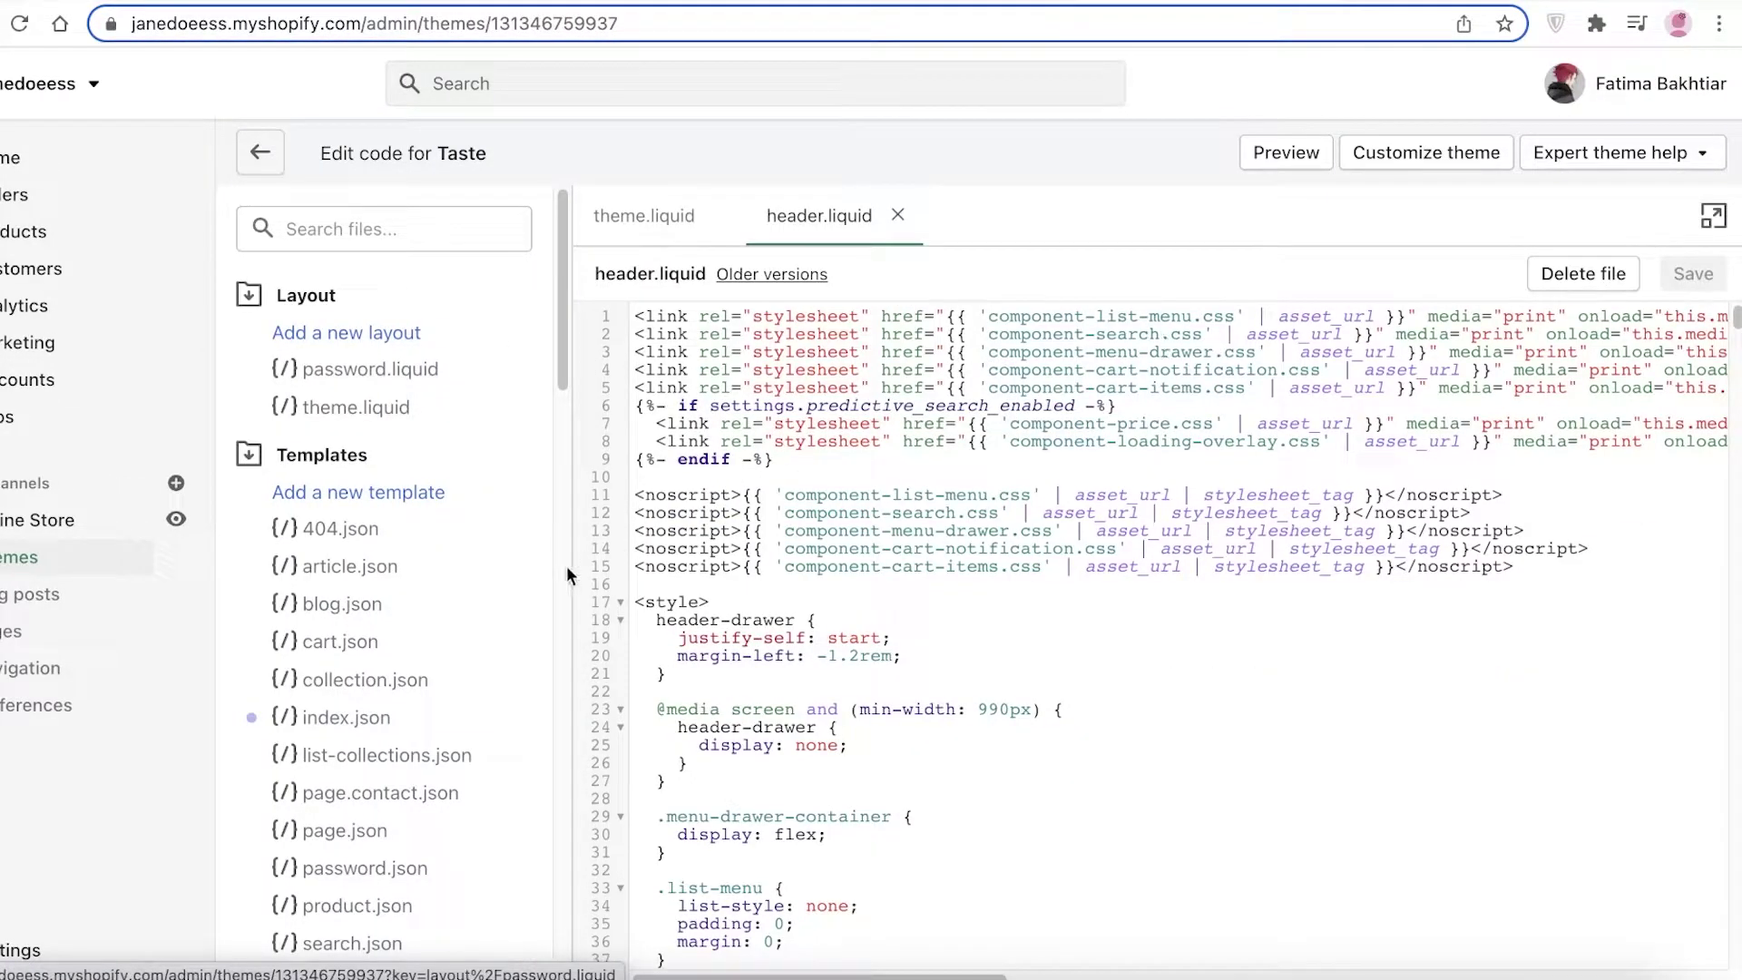
scroll(568, 581, "down", 3)
scroll(604, 603, "down", 8)
scroll(506, 606, "up", 3)
scroll(635, 445, "up", 8)
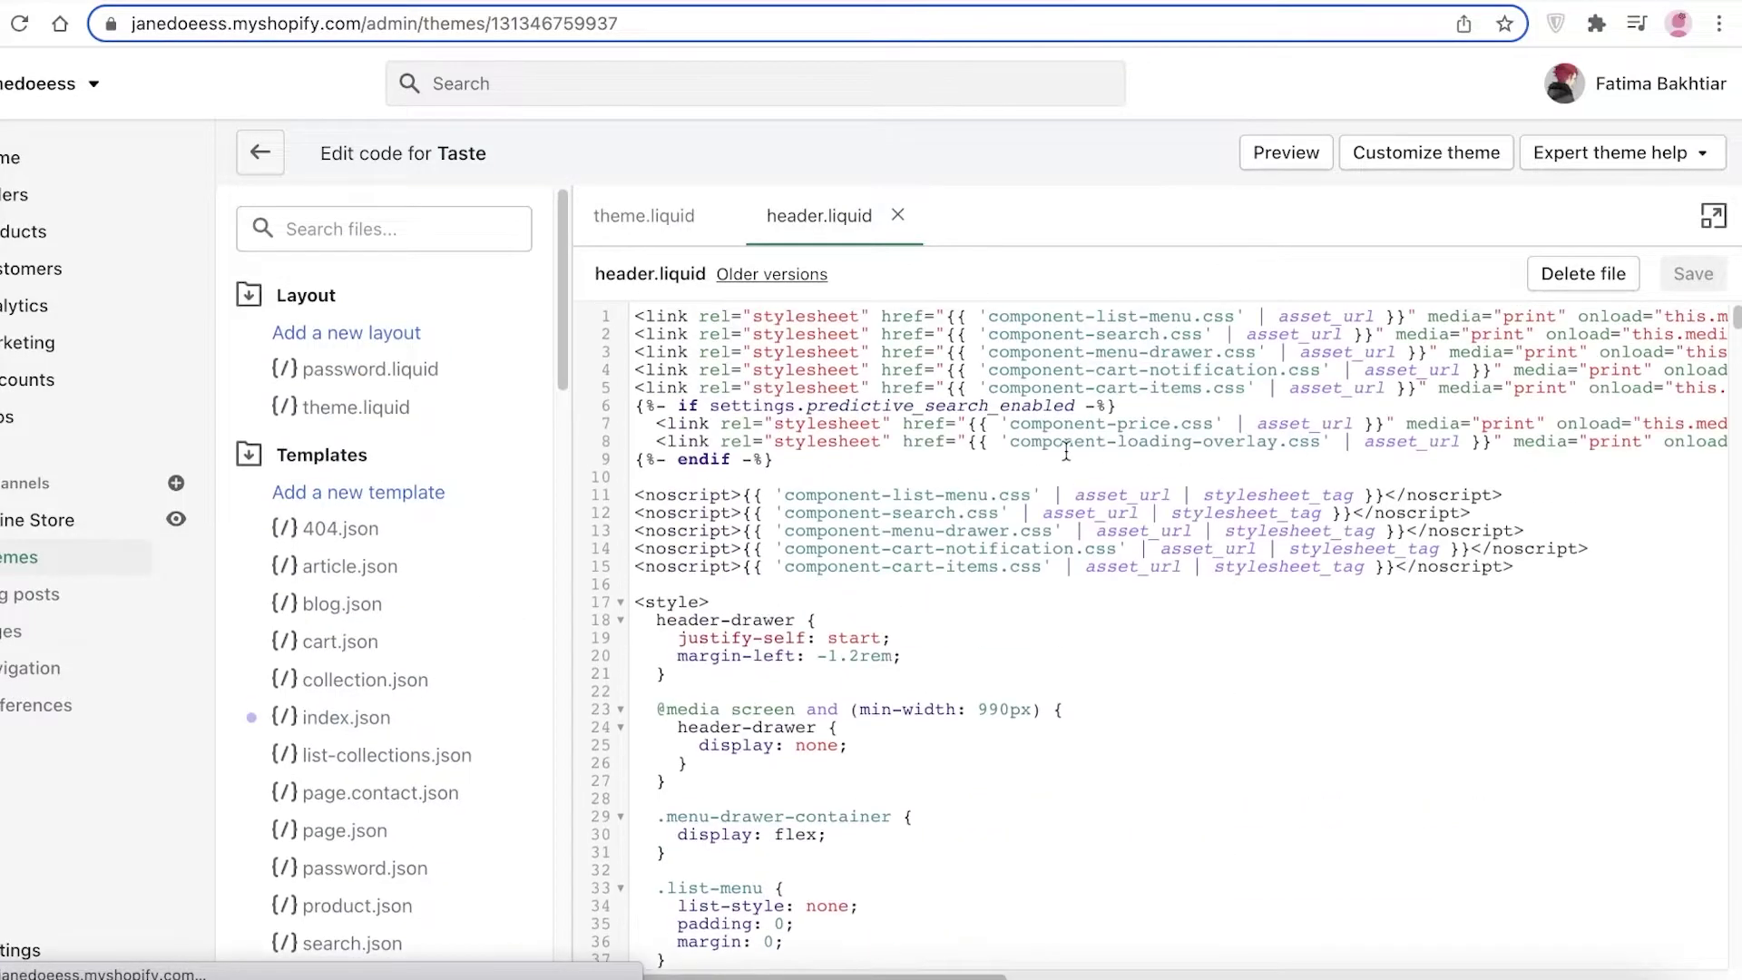
left_click(900, 215)
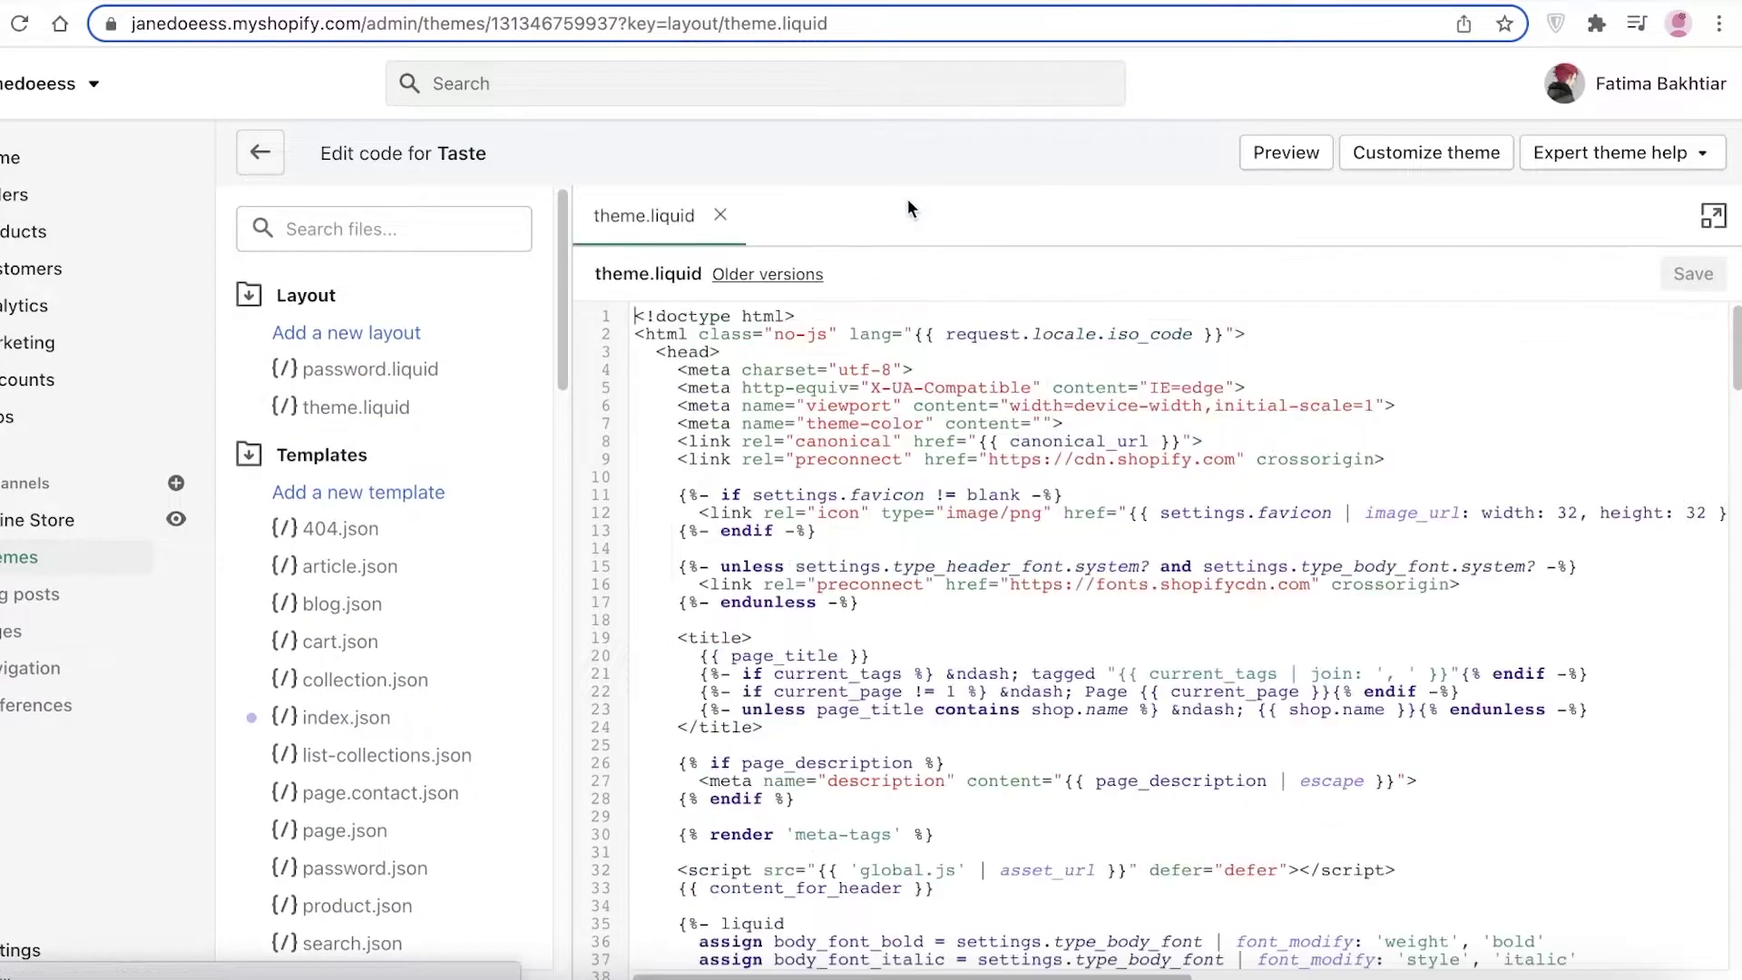
left_click(722, 216)
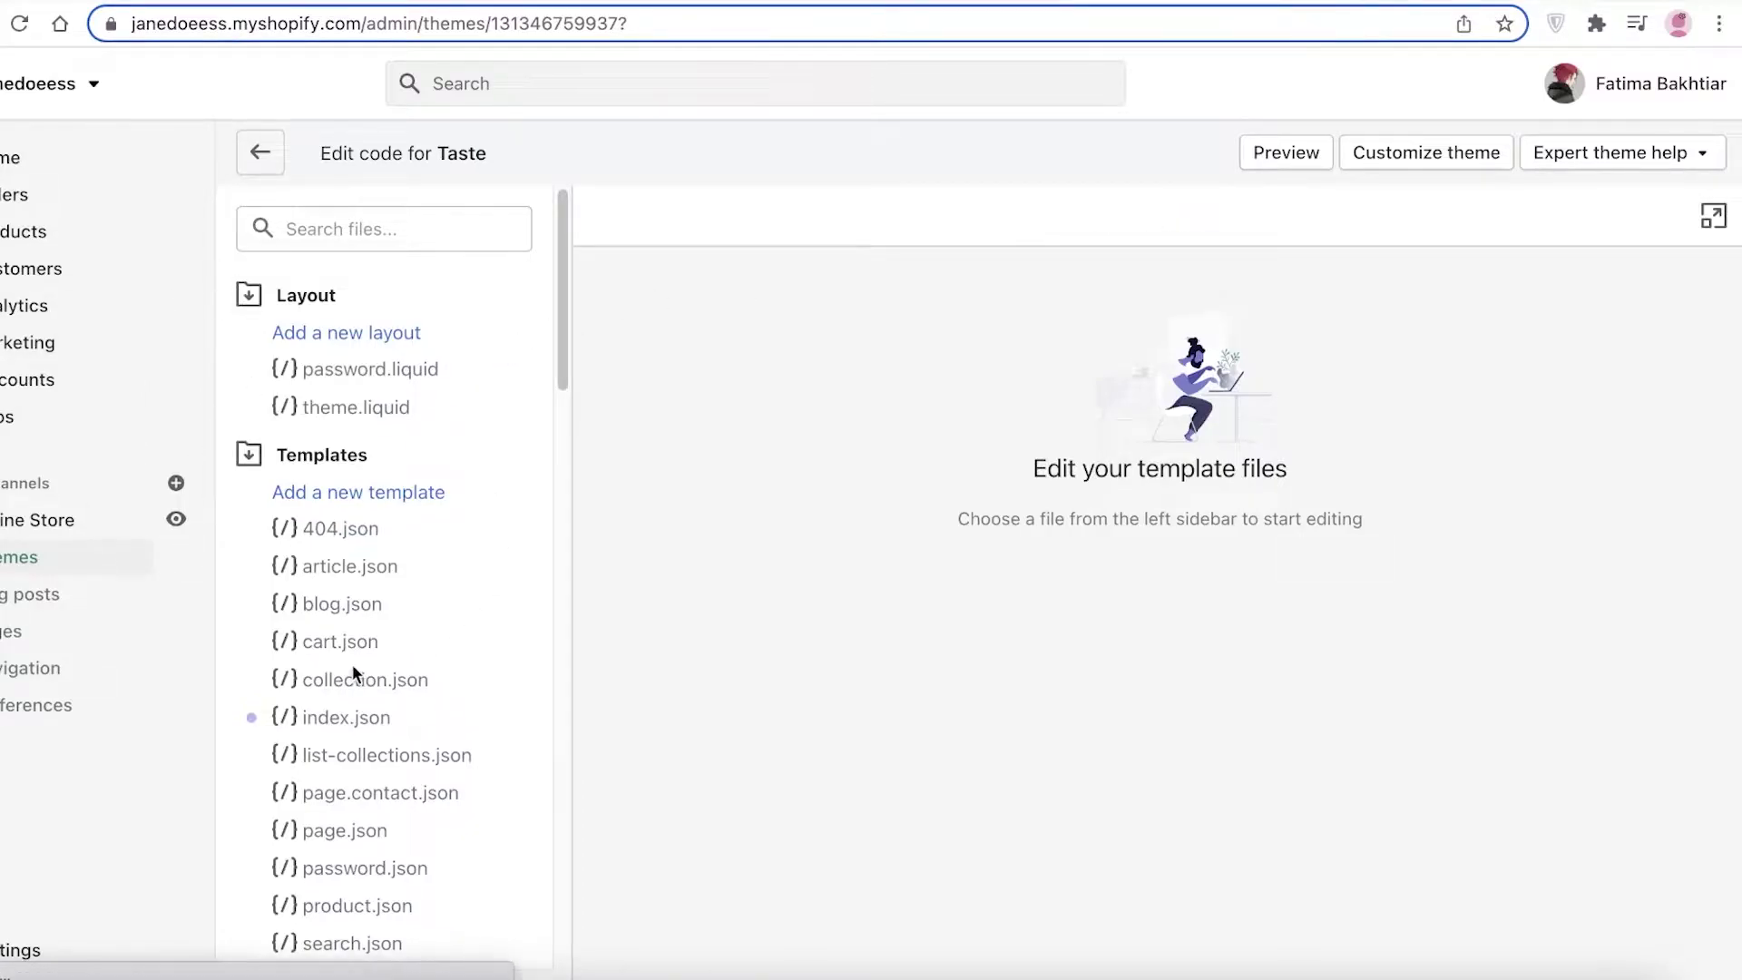
Step: Collapse the Layout, Templates and Sections folders in the Taste theme's file list
scroll(261, 356, "down", 1)
scroll(261, 356, "down", 20)
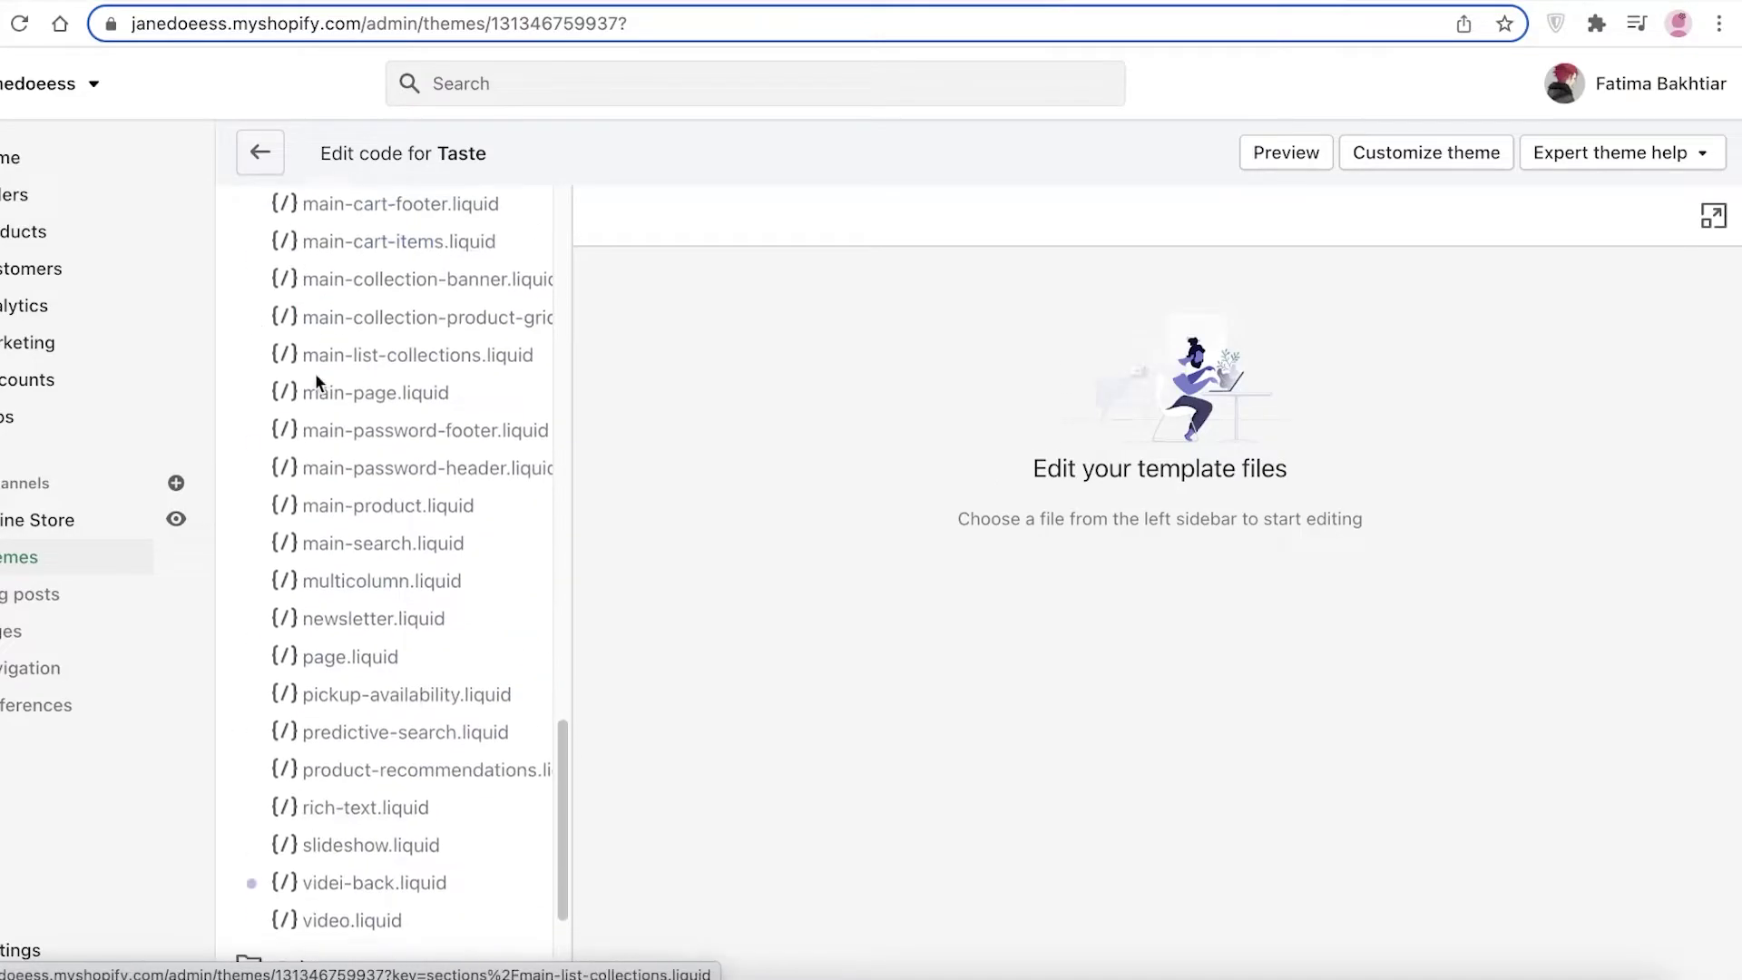
scroll(314, 373, "up", 20)
scroll(319, 411, "up", 1)
left_click(242, 302)
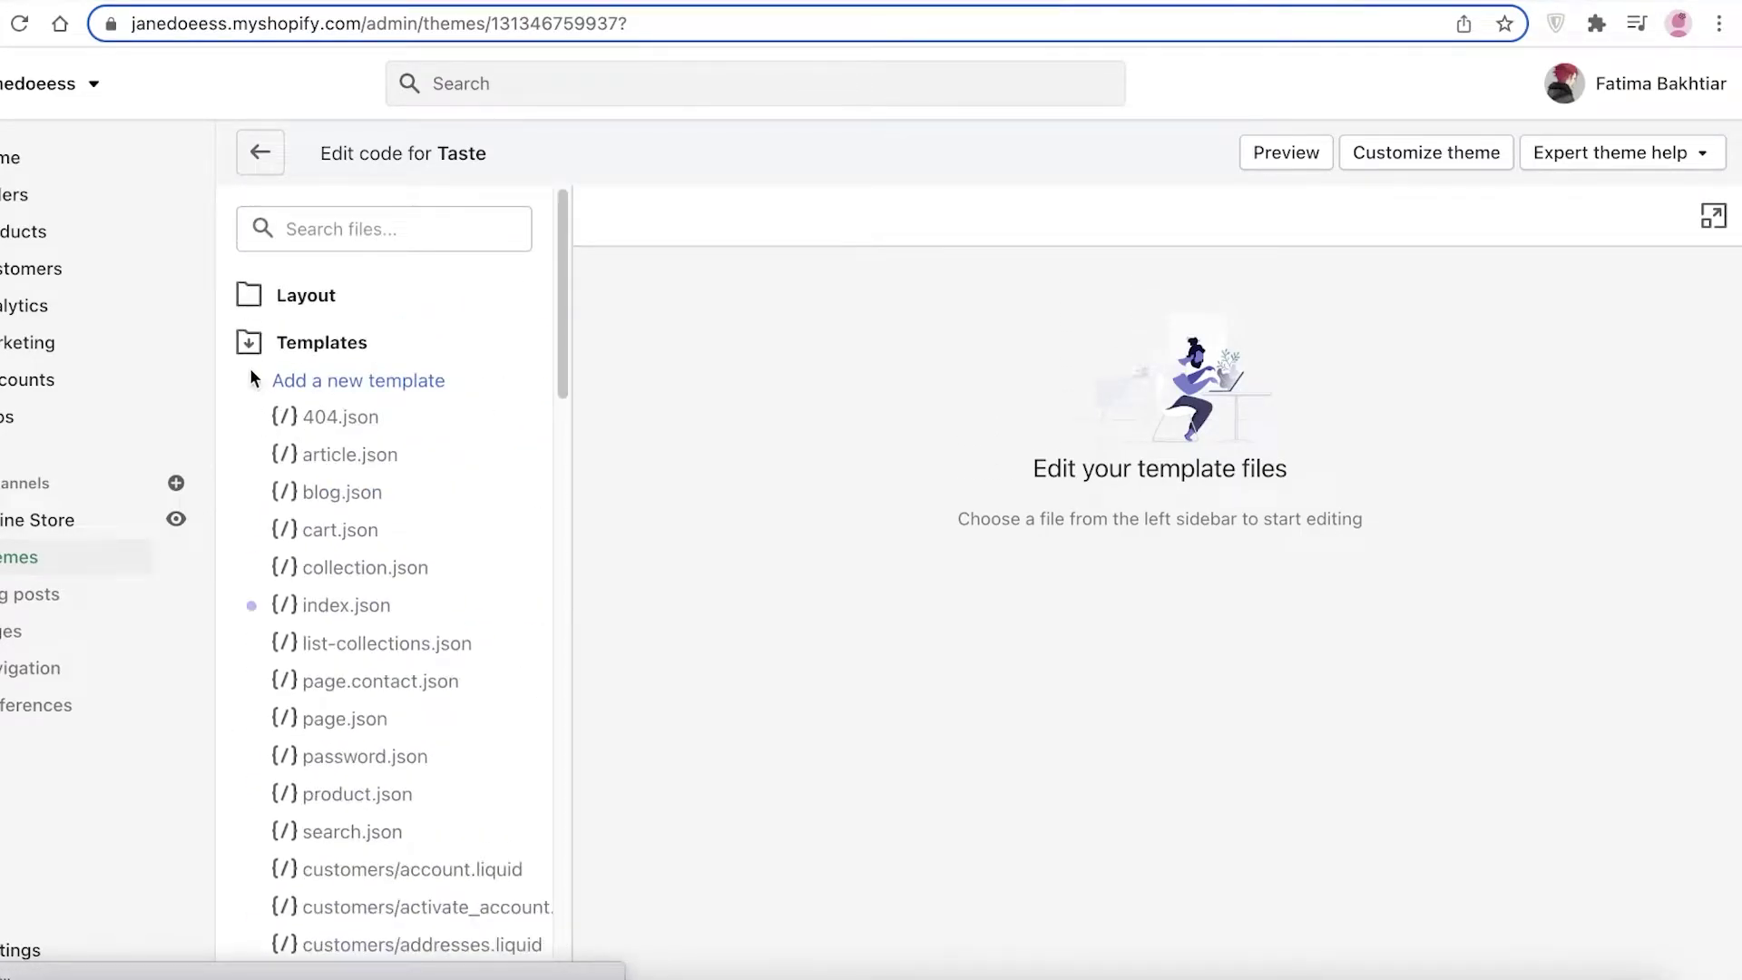
left_click(250, 343)
left_click(251, 392)
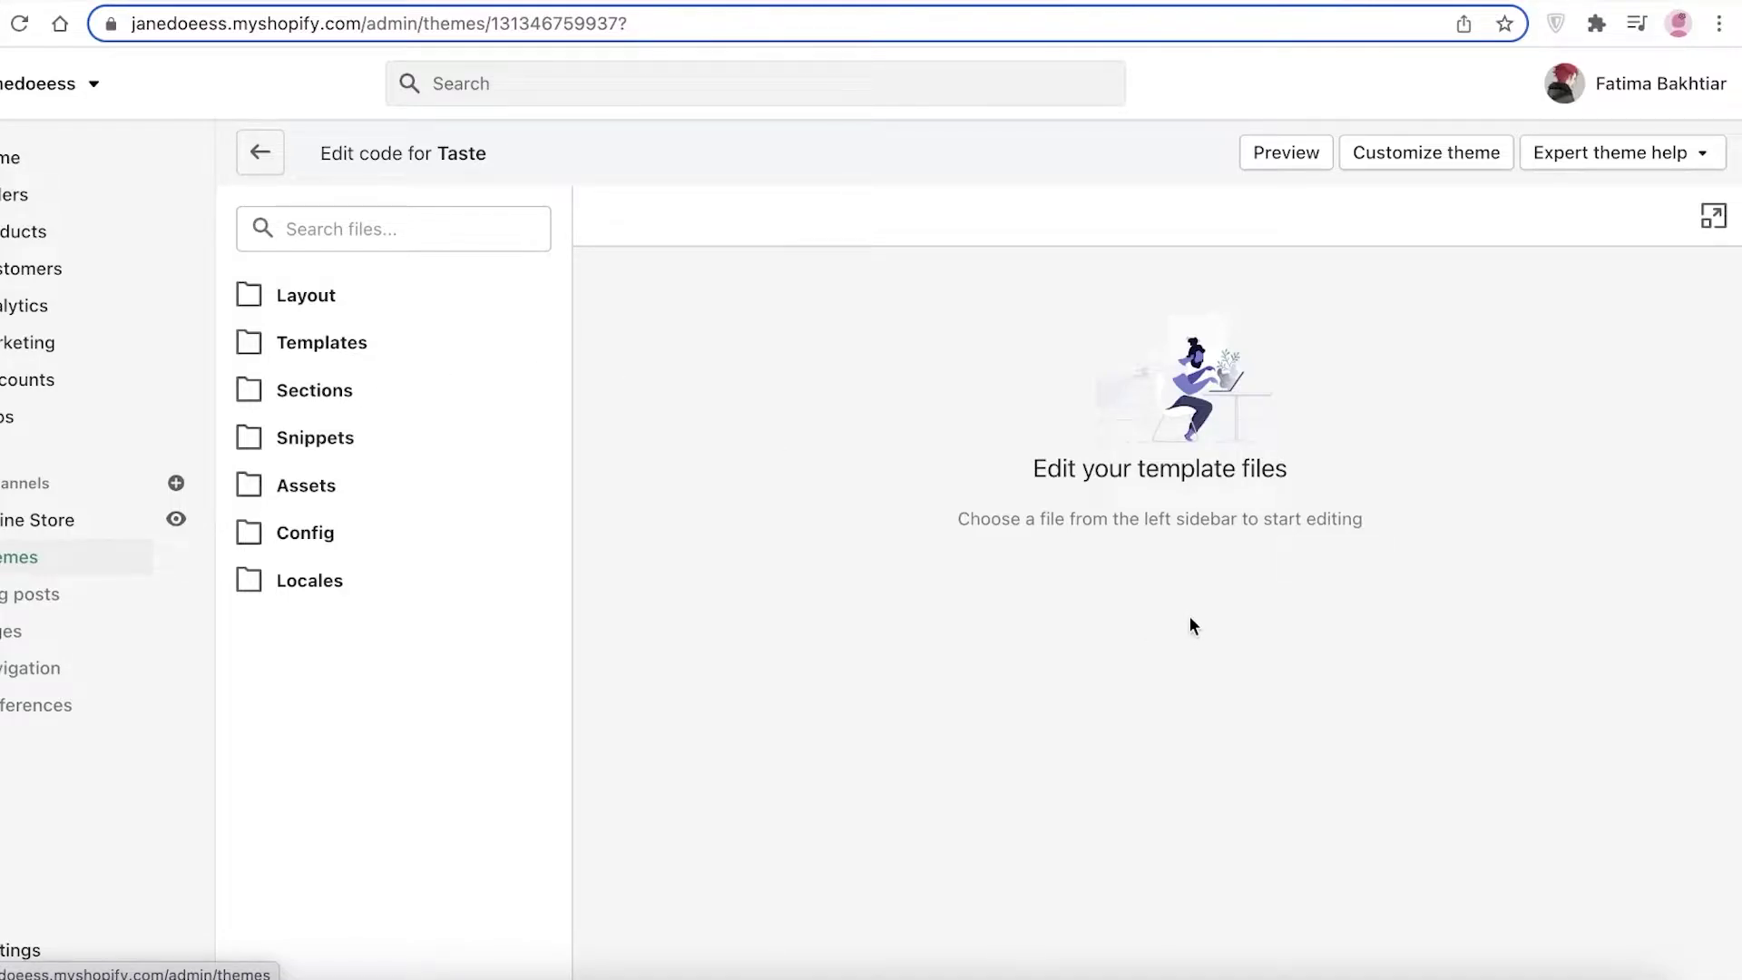
Step: Search the theme files for "product" and open main-product.liquid from the Sections folder
left_click(428, 229)
type("p")
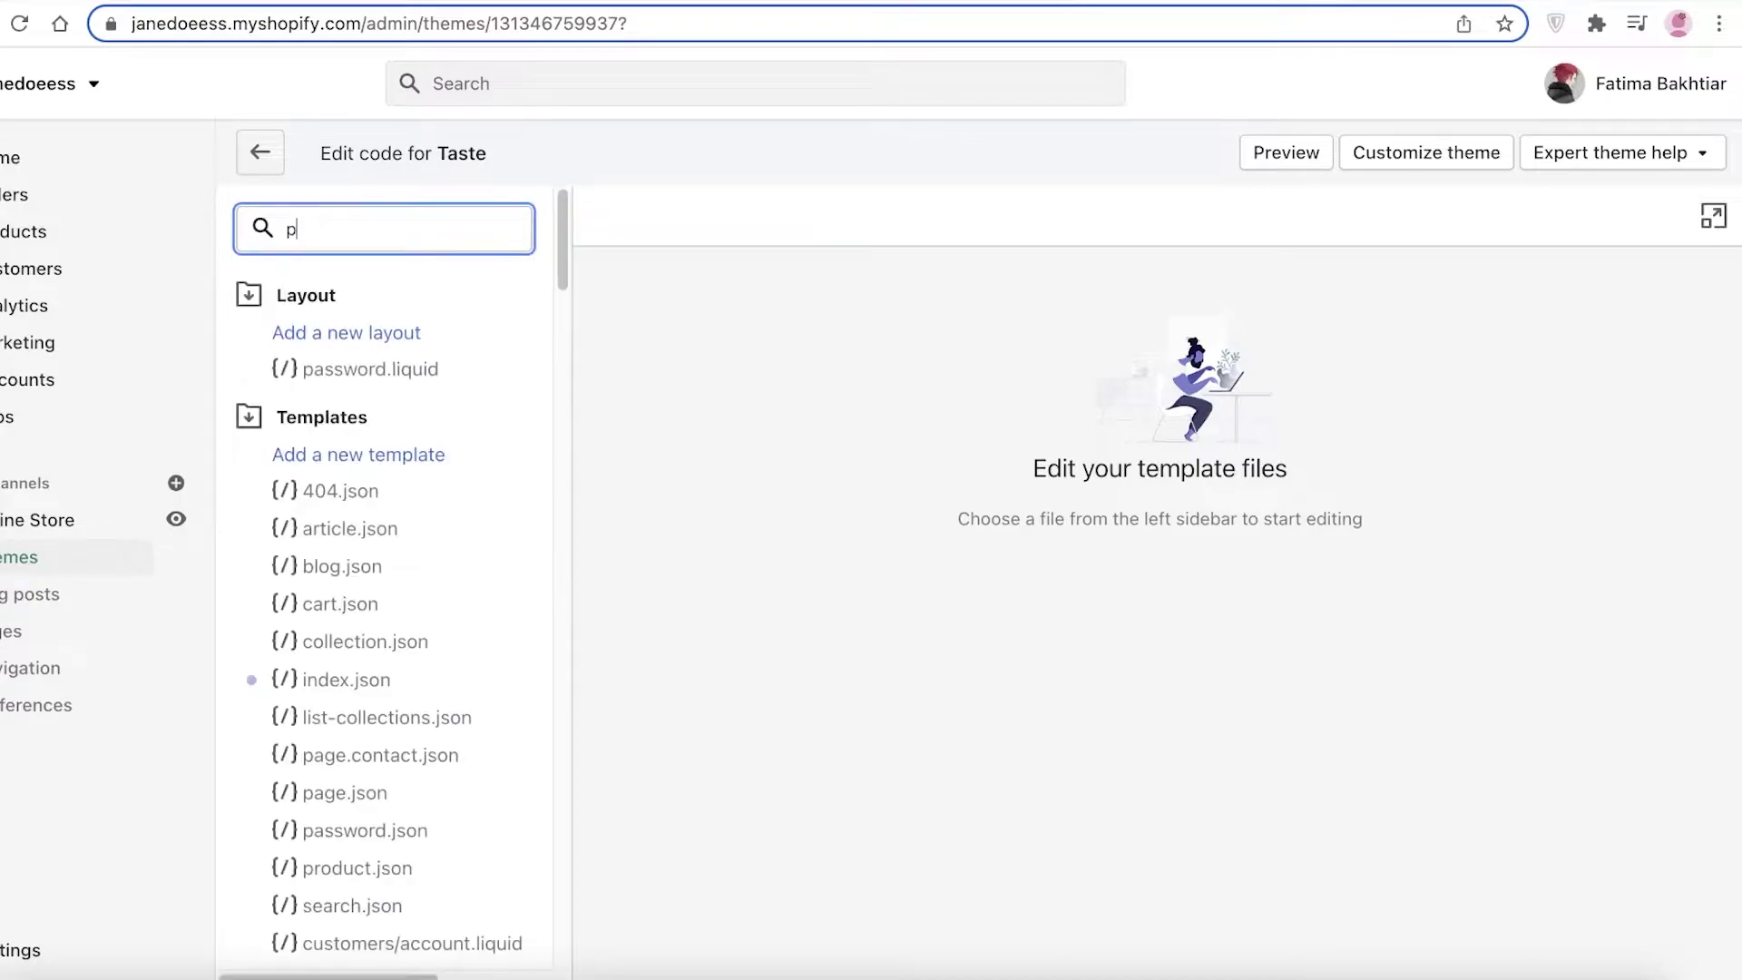
type("roduct")
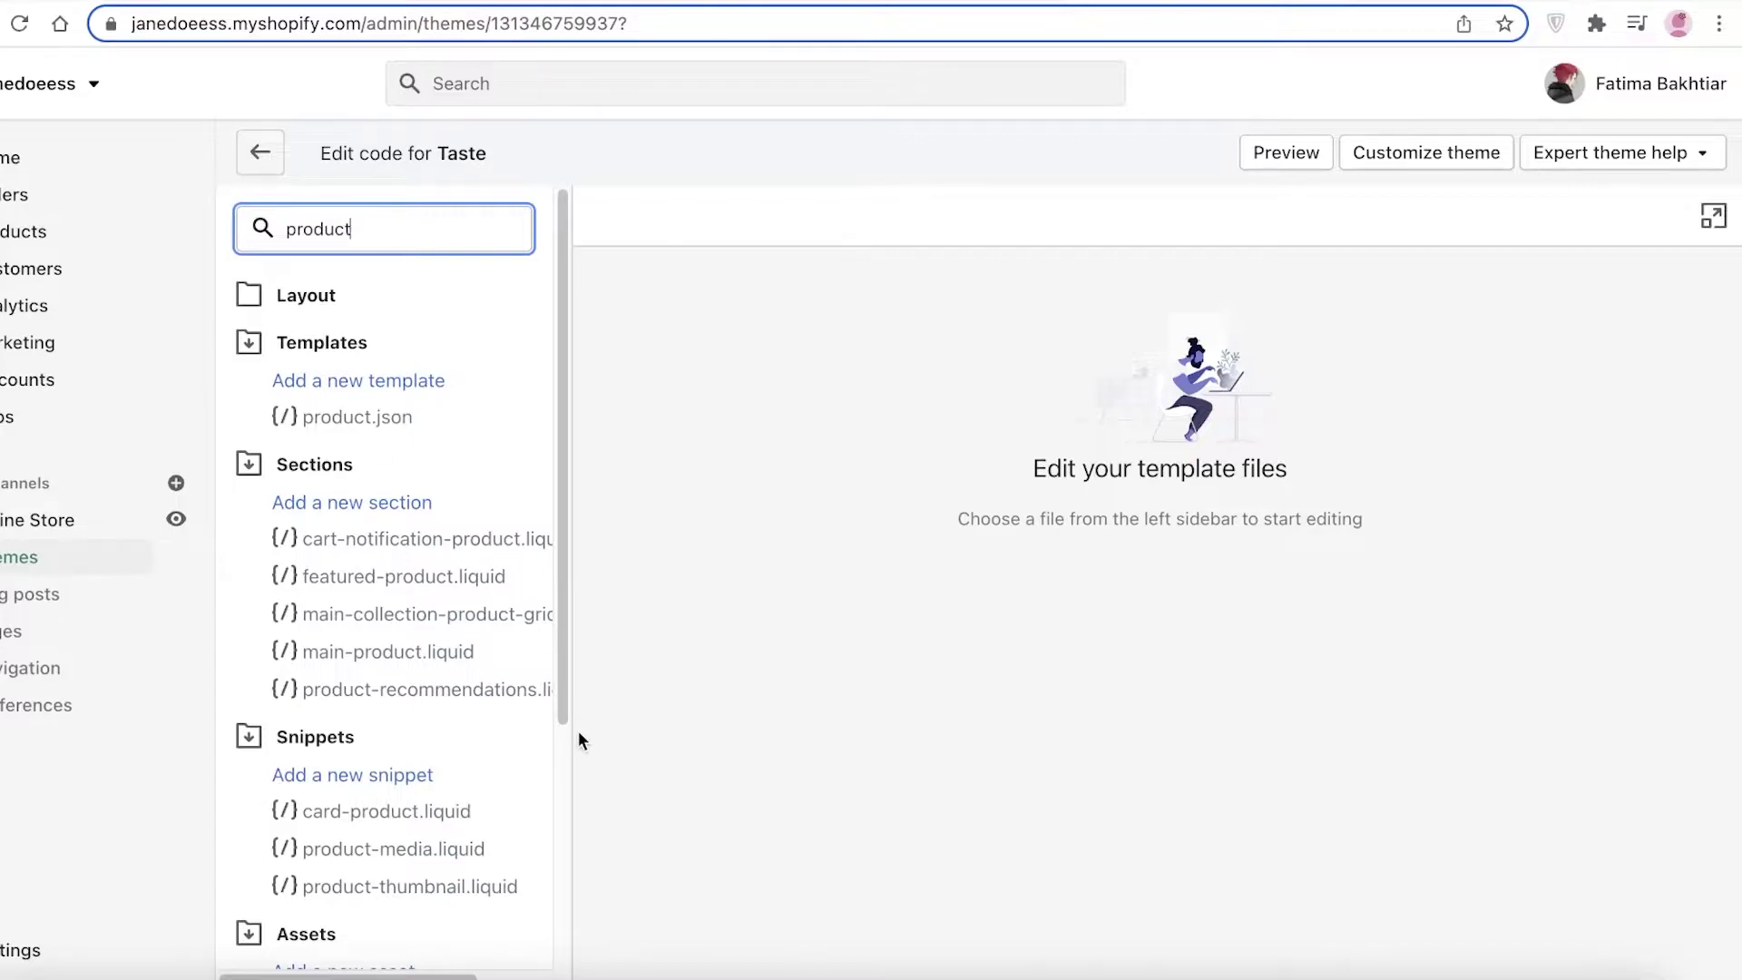
scroll(447, 383, "down", 1)
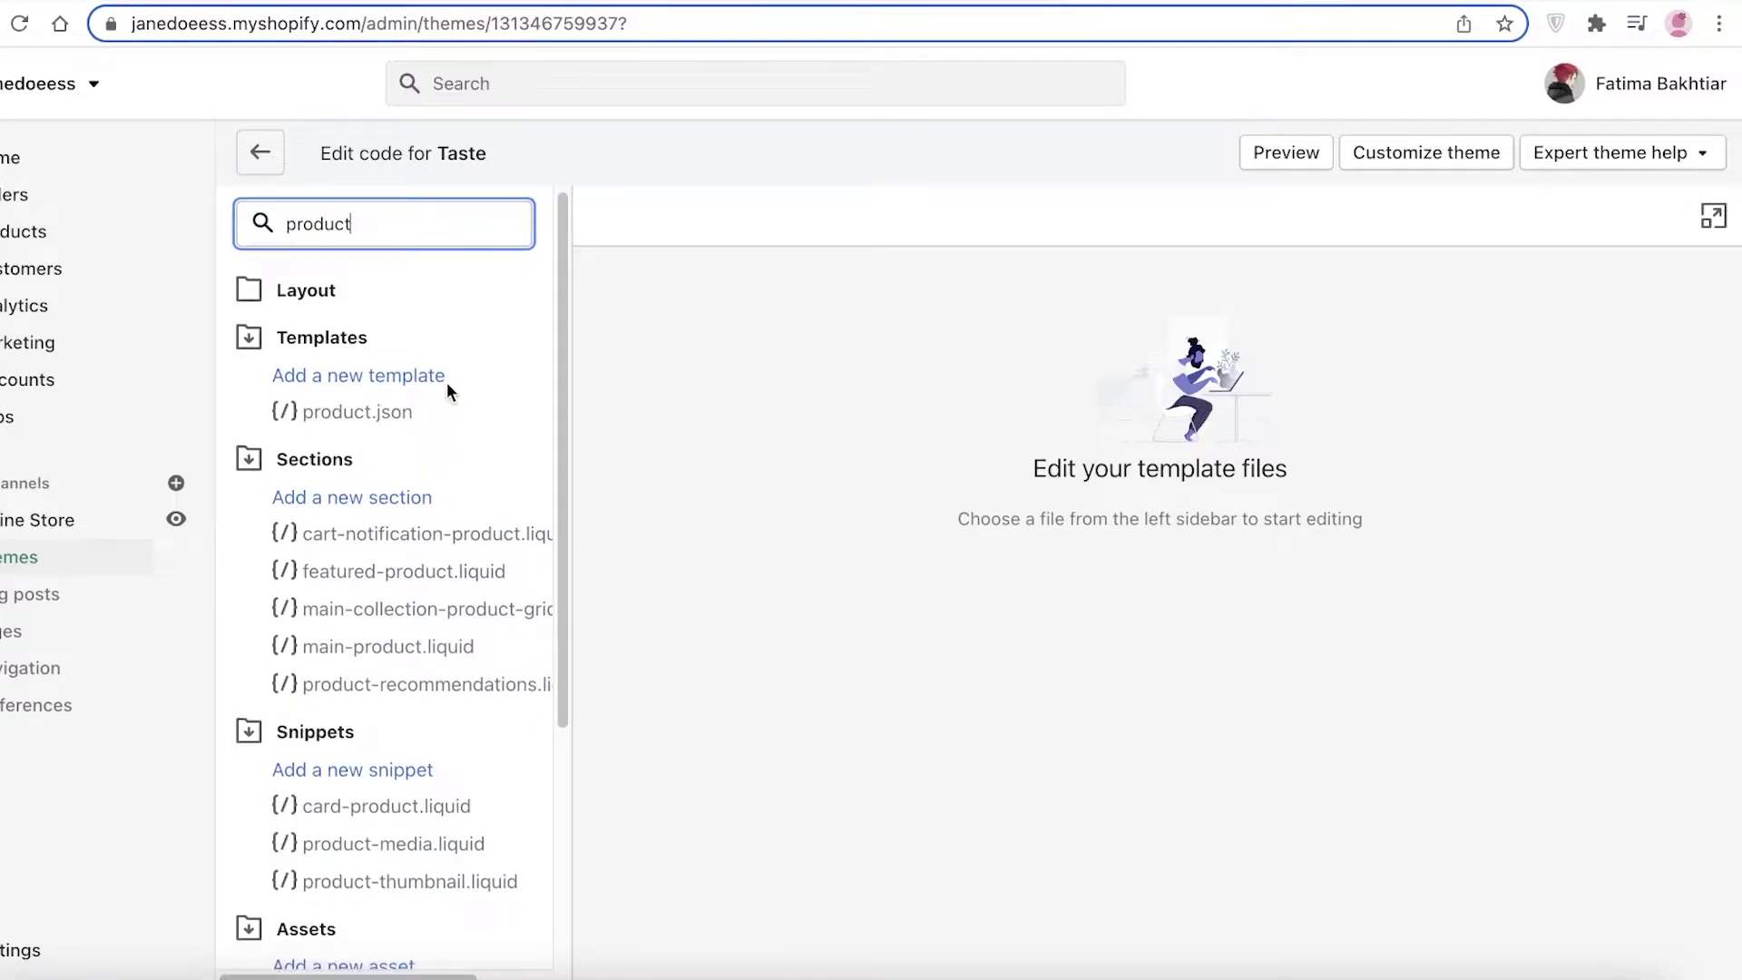
scroll(490, 635, "down", 2)
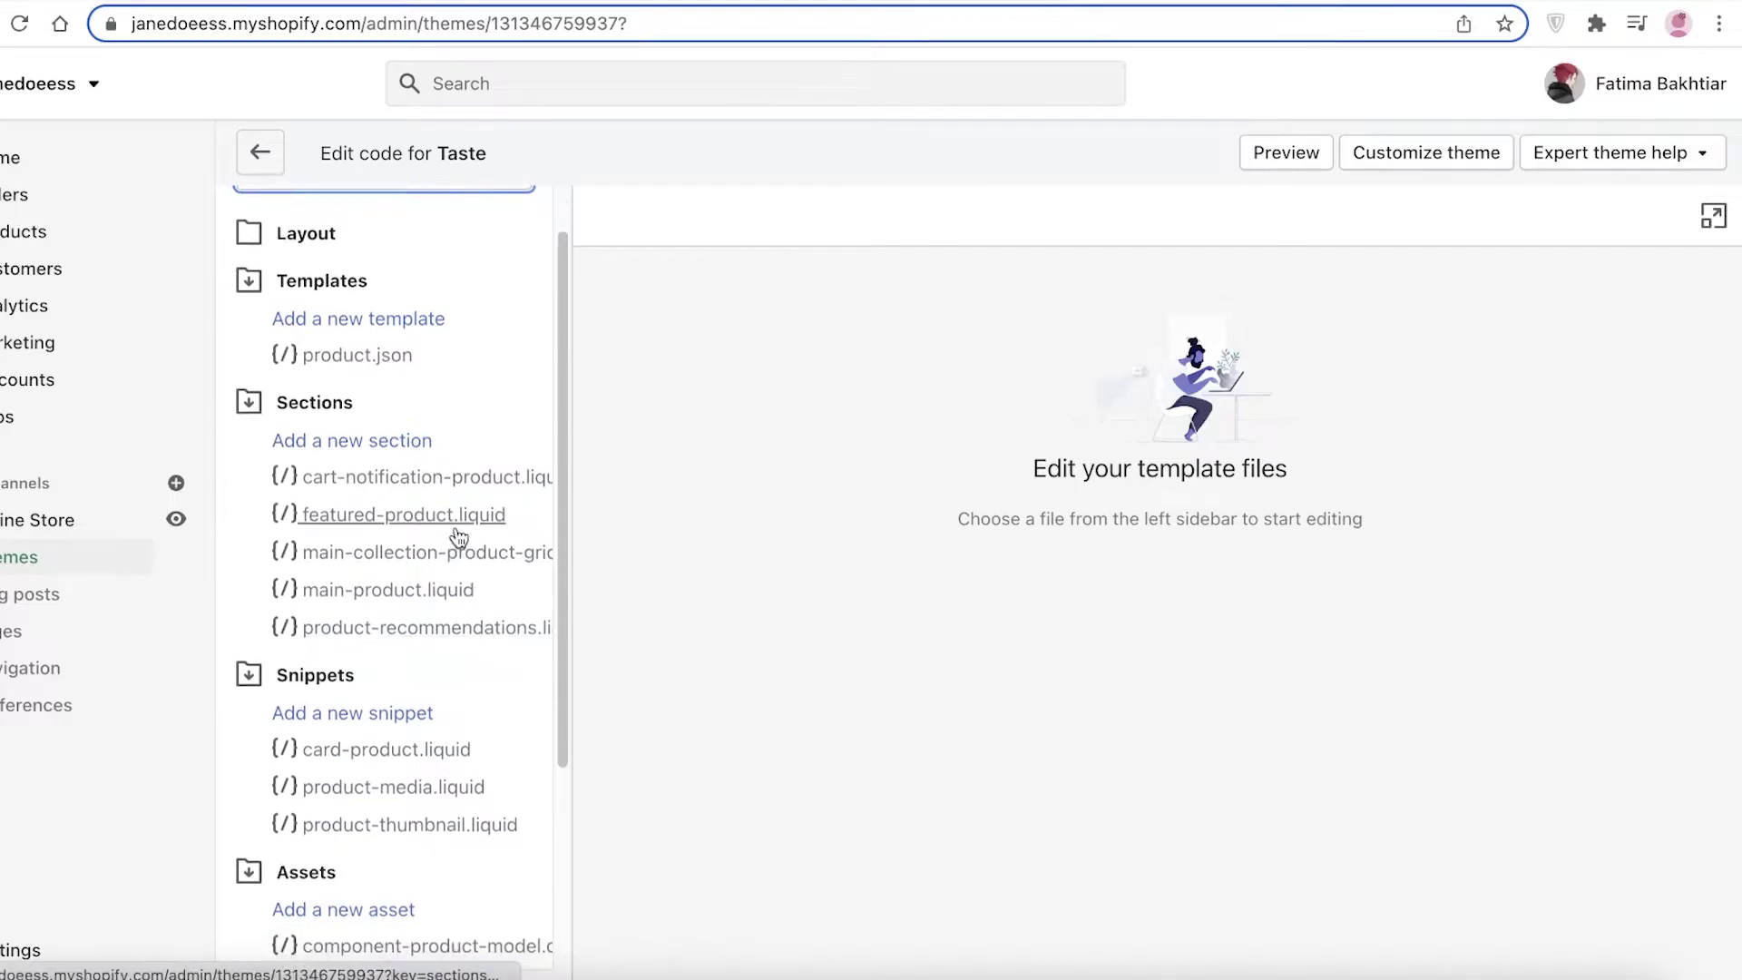
scroll(458, 538, "down", 3)
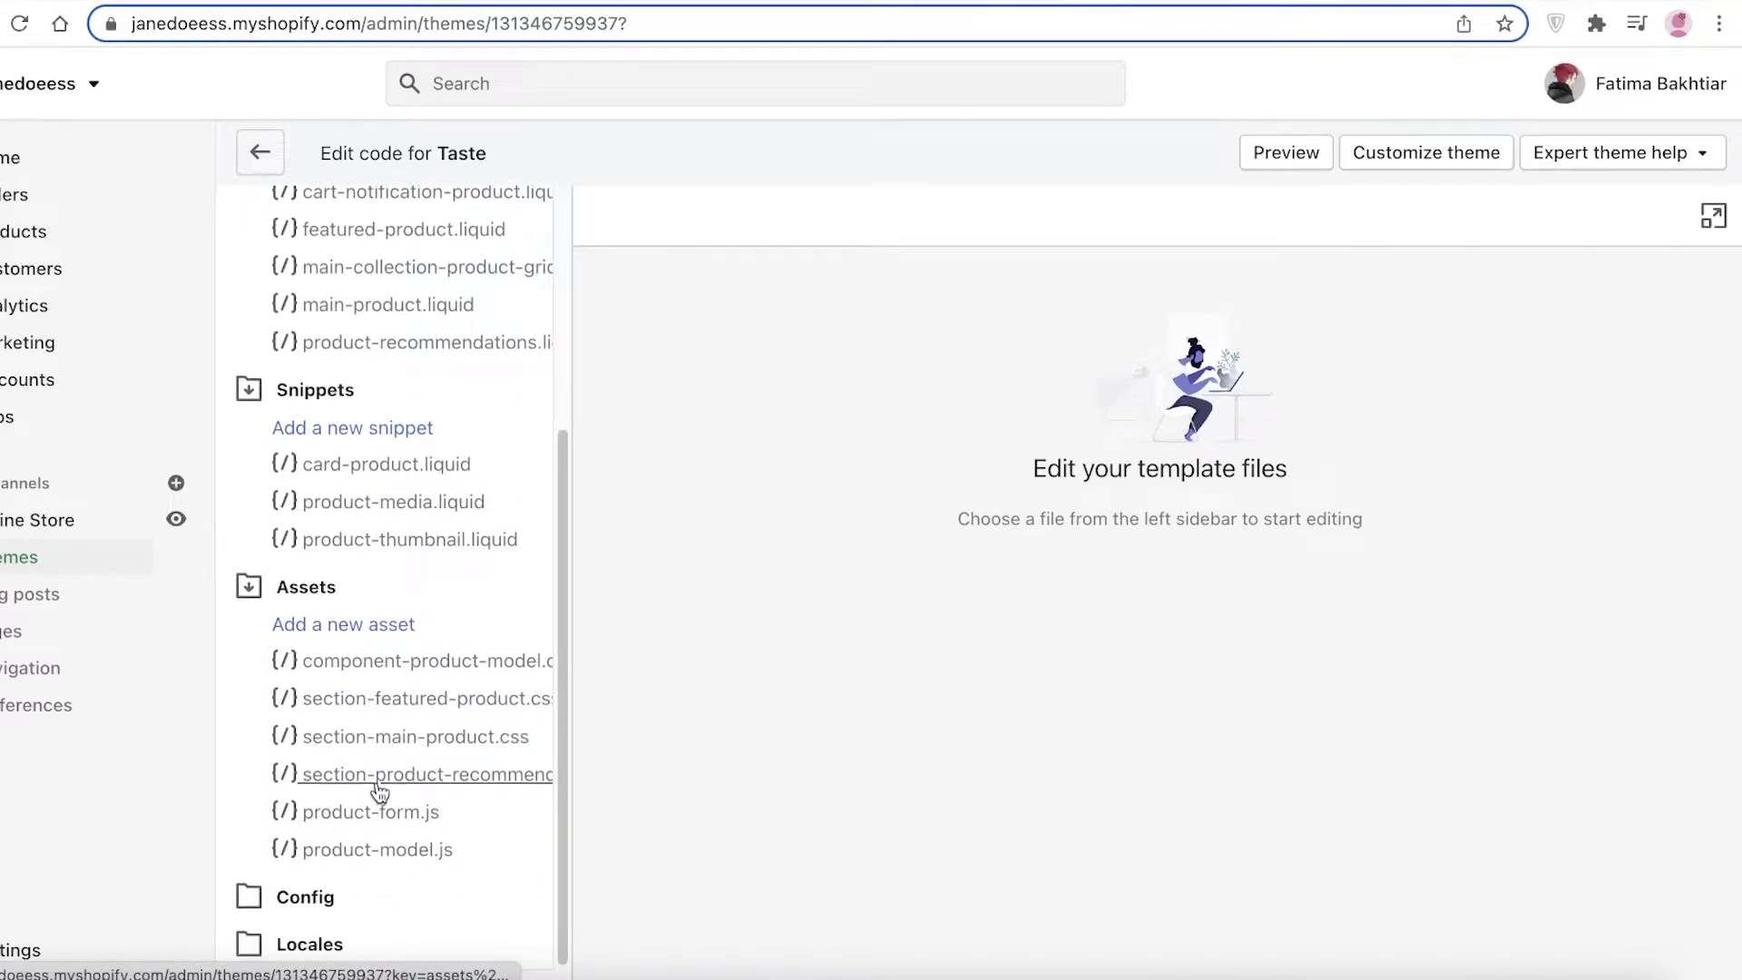
scroll(378, 778, "up", 4)
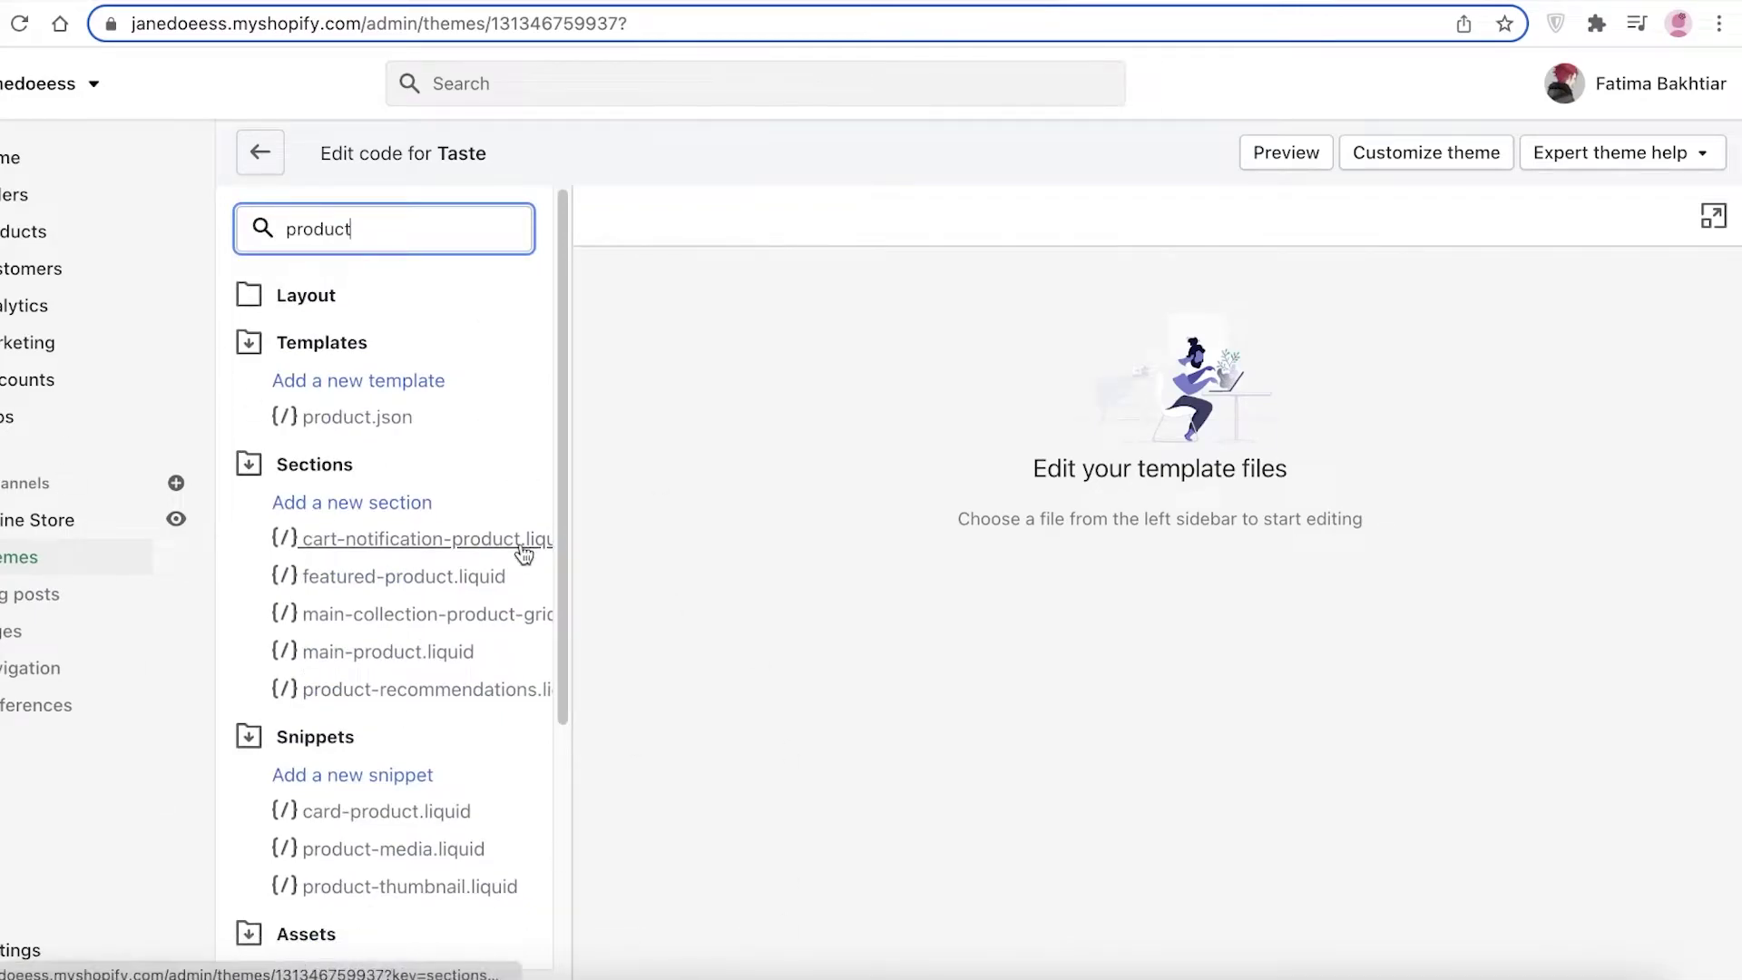
scroll(544, 590, "down", 1)
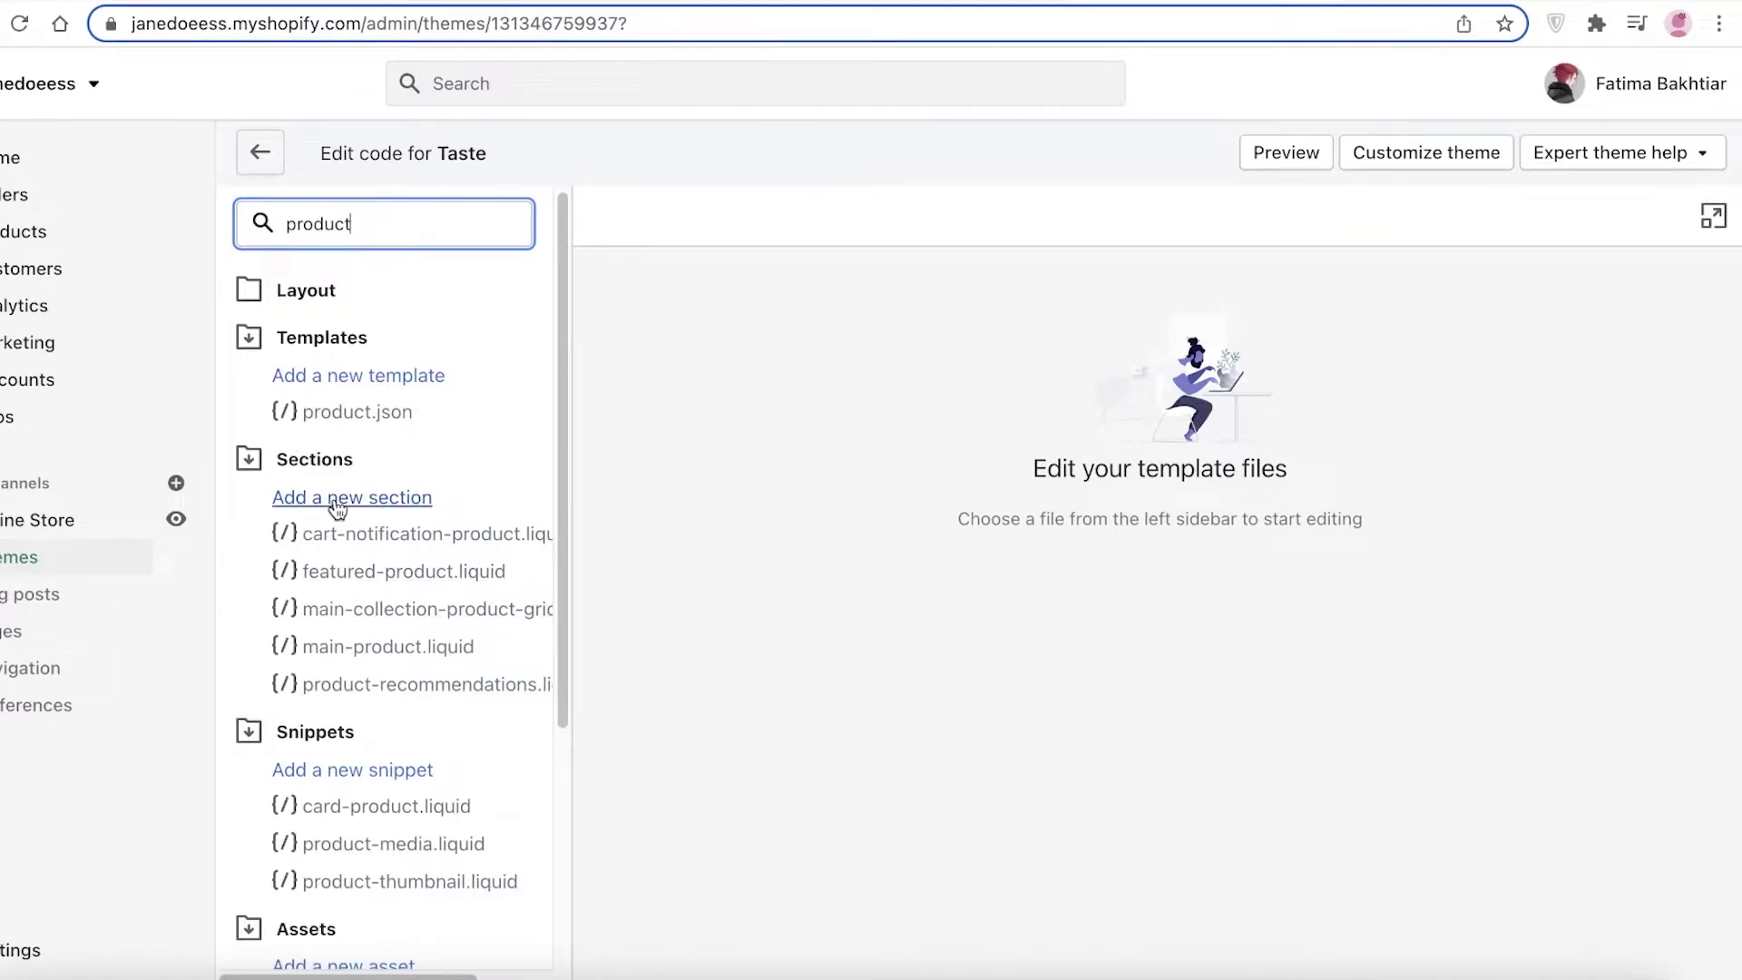
left_click(363, 665)
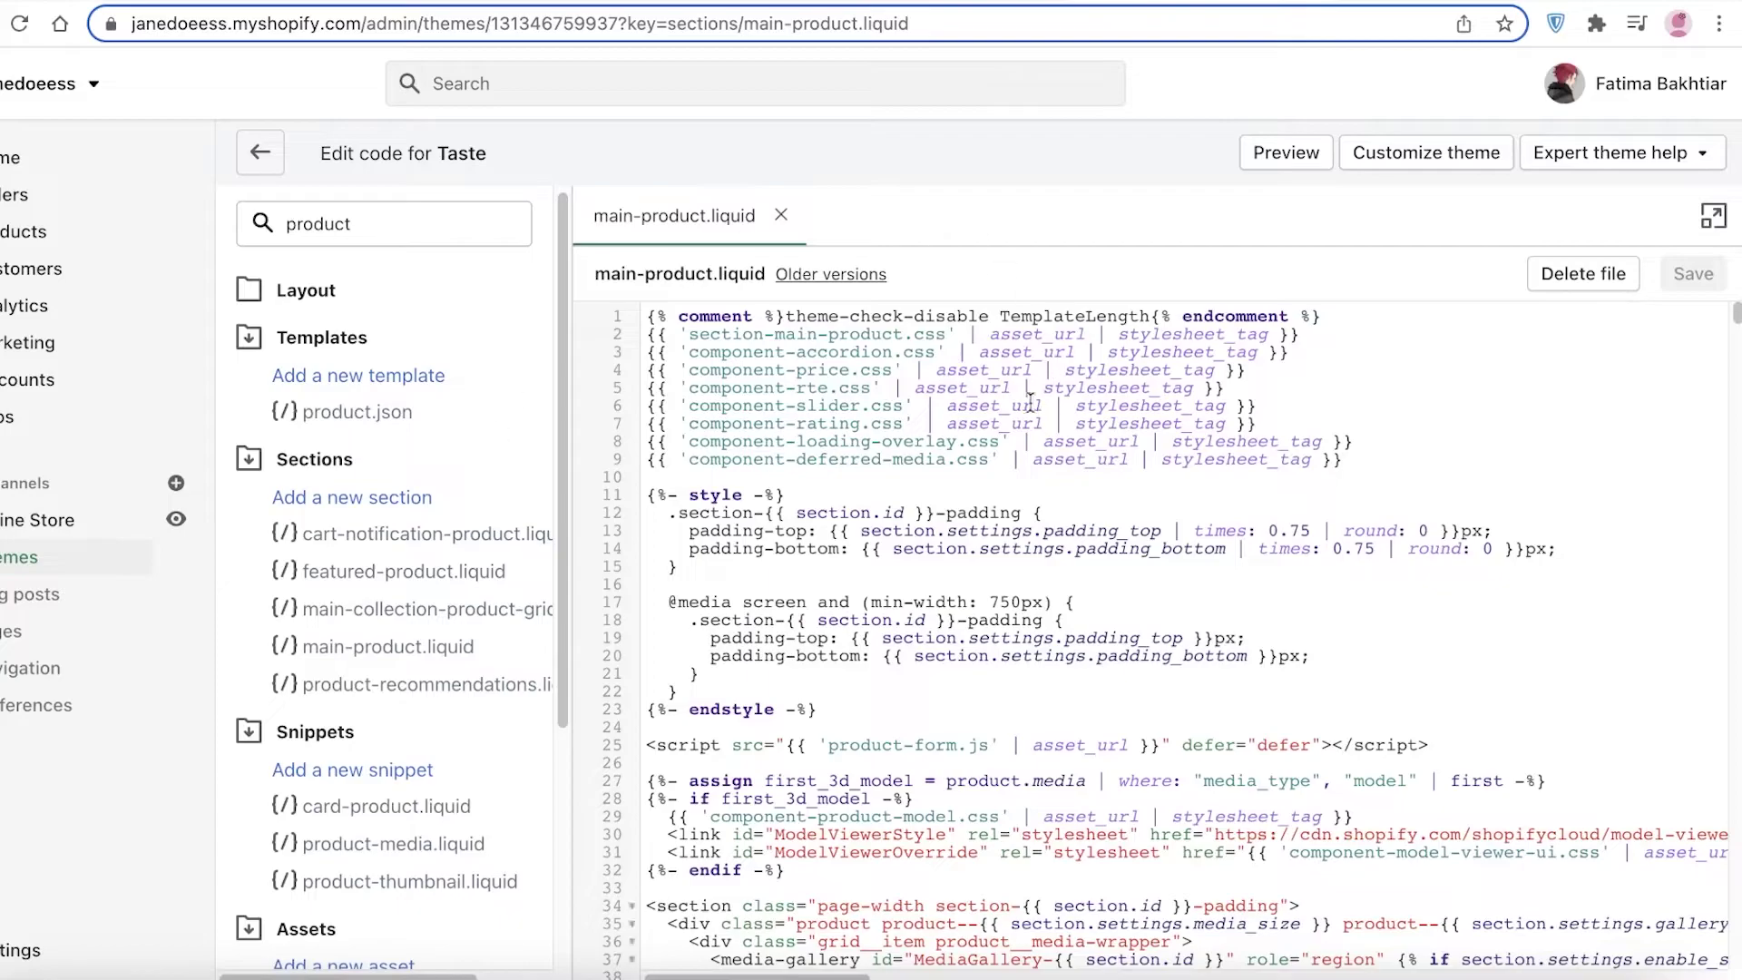
Step: Select all of the code in main-product.liquid and delete the file from the theme
left_click(666, 314)
left_click_drag(649, 312, 1505, 824)
left_click(1257, 629)
scroll(1407, 739, "down", 20)
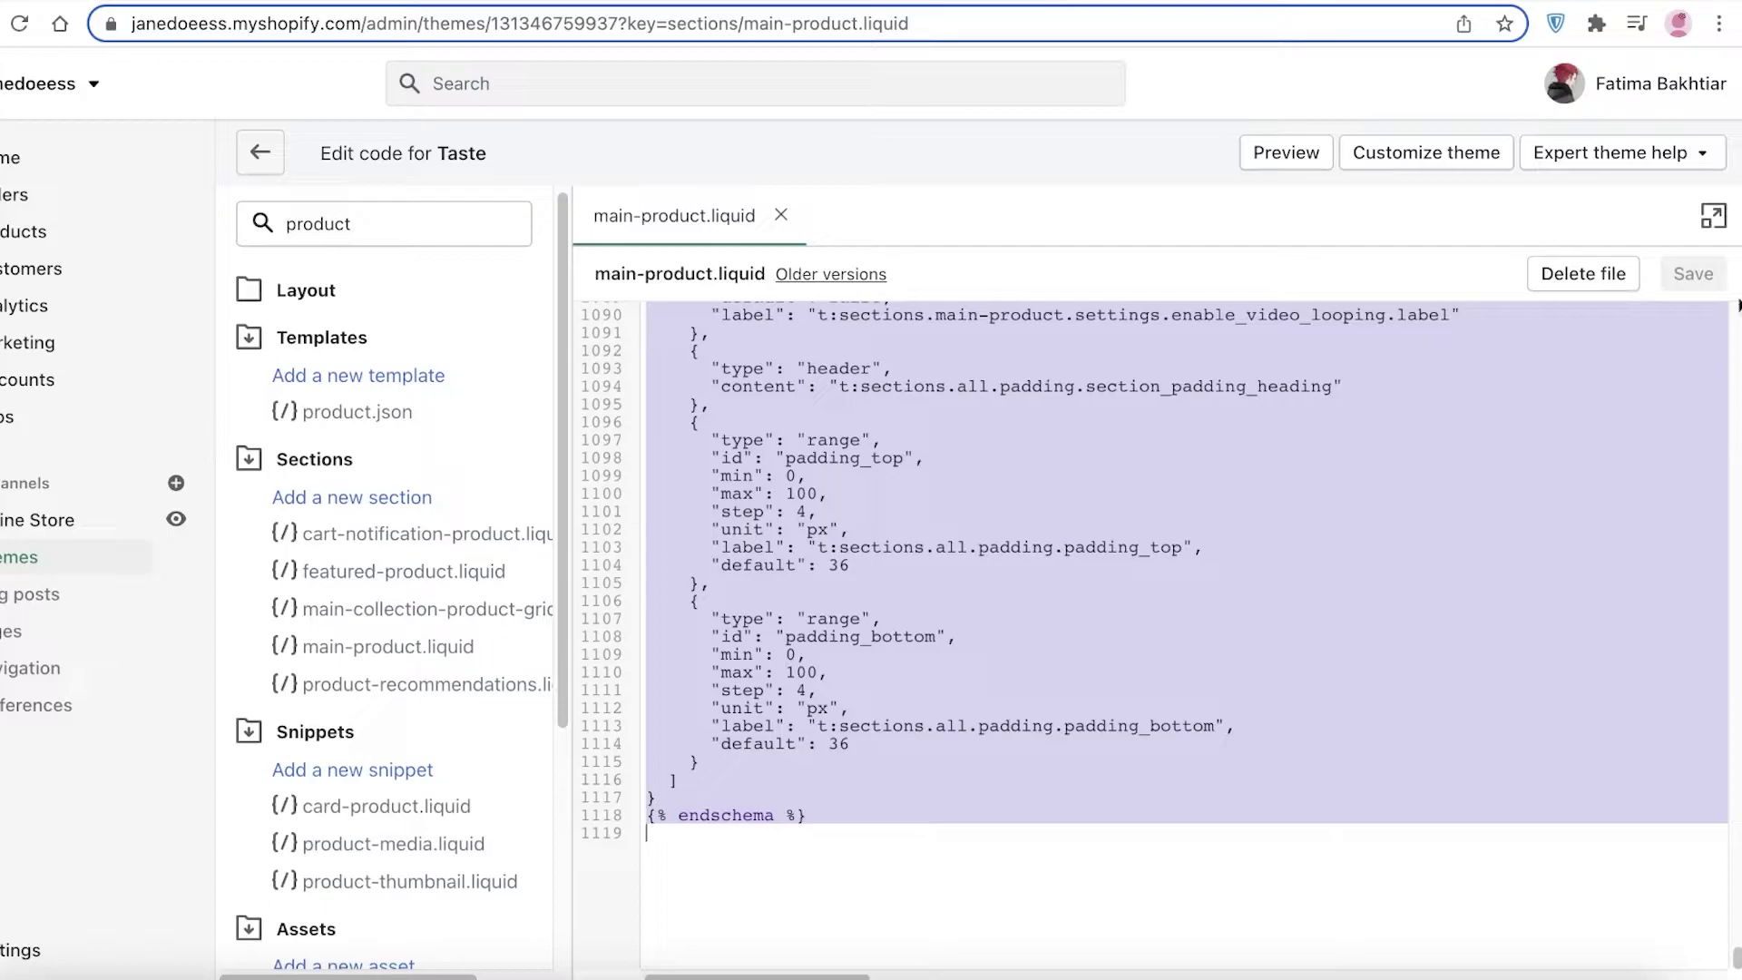
left_click(1583, 274)
left_click(1187, 360)
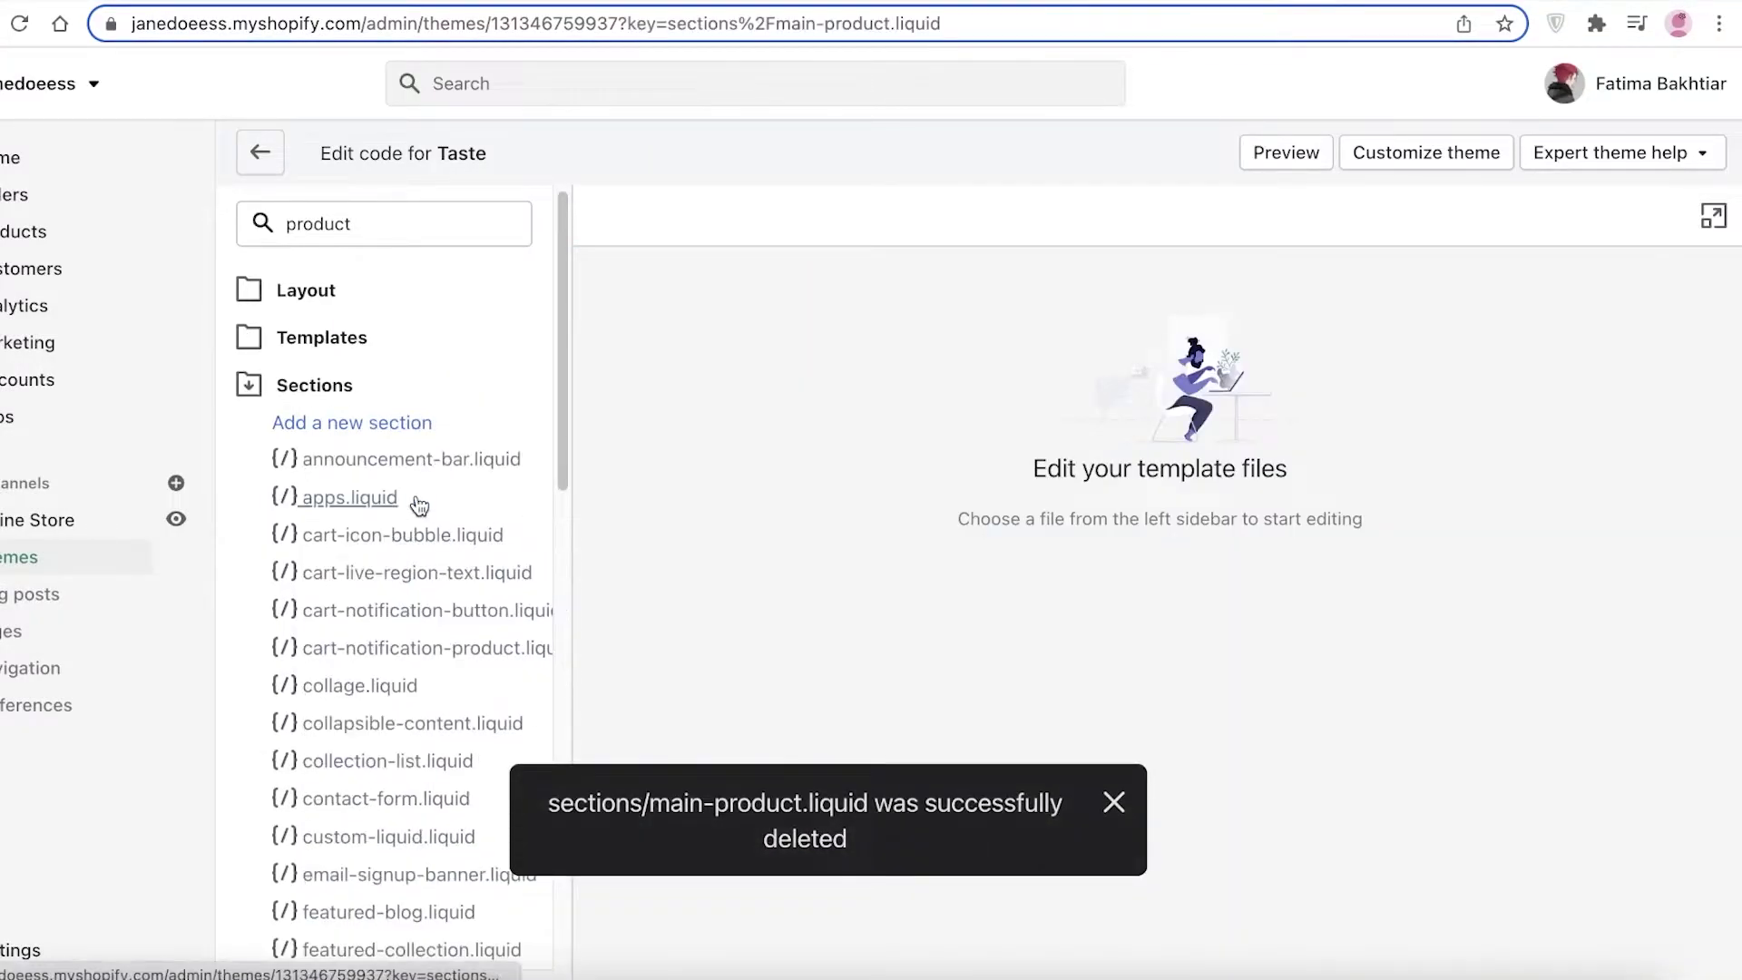
Step: Look through the remaining section files and filter the theme files by "product" again
scroll(364, 444, "down", 6)
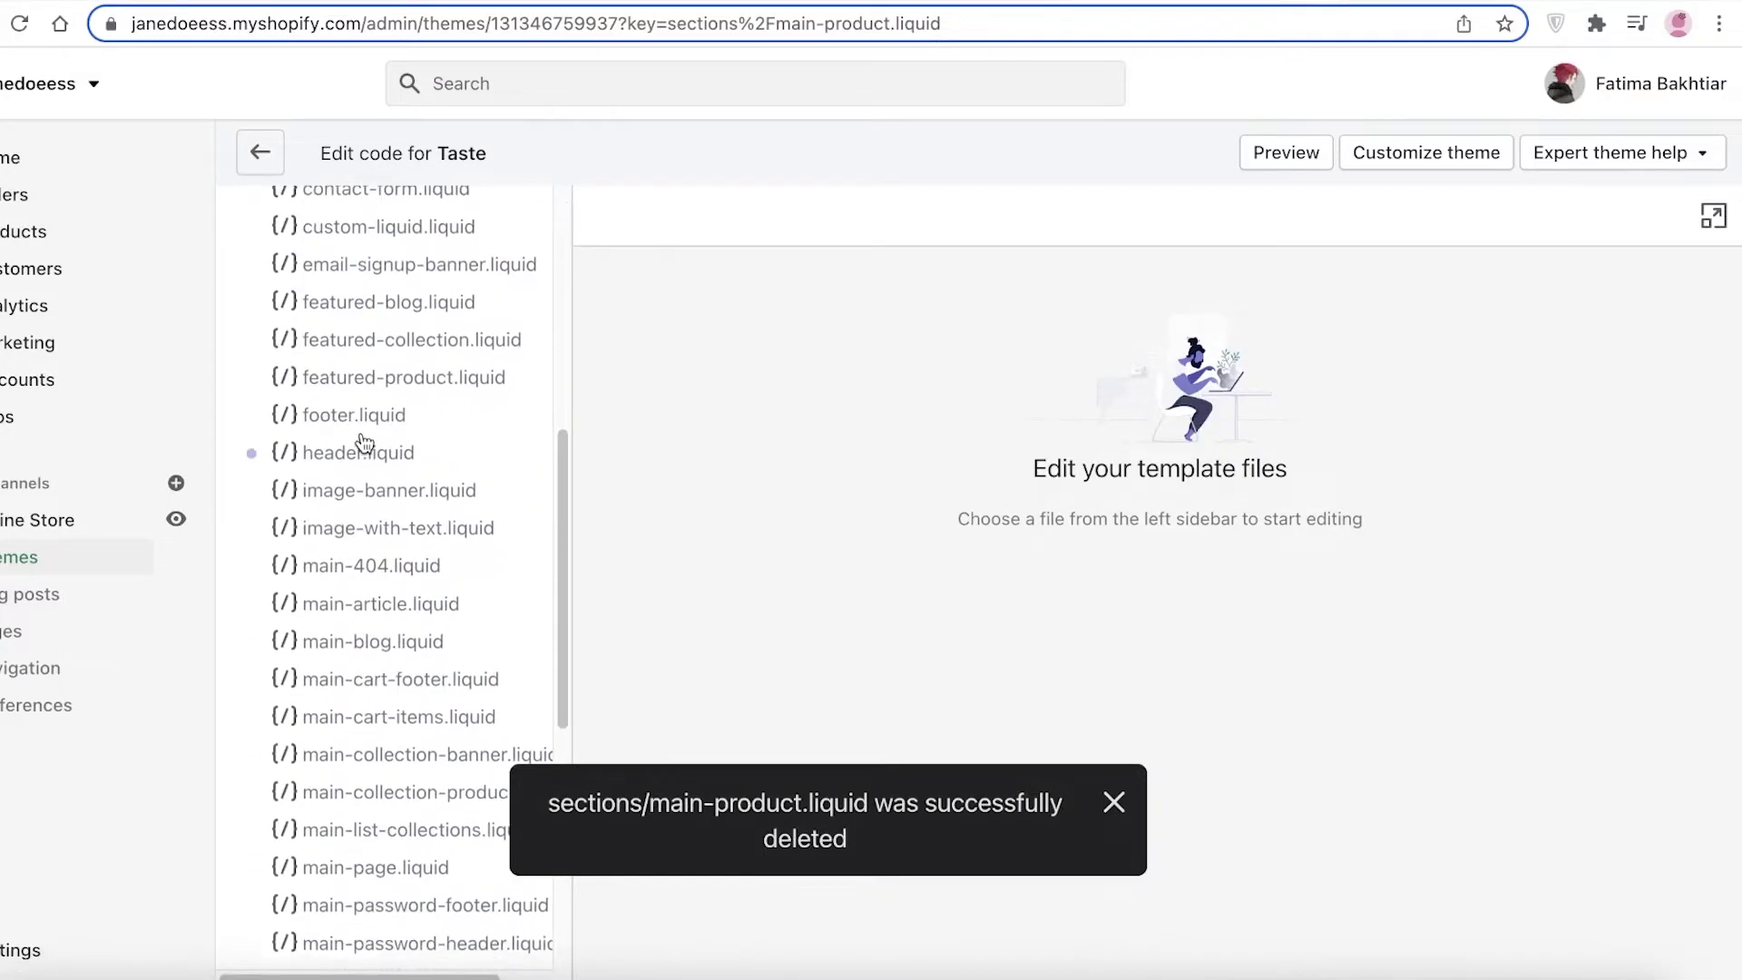
scroll(363, 444, "down", 2)
scroll(323, 284, "up", 8)
left_click(332, 226)
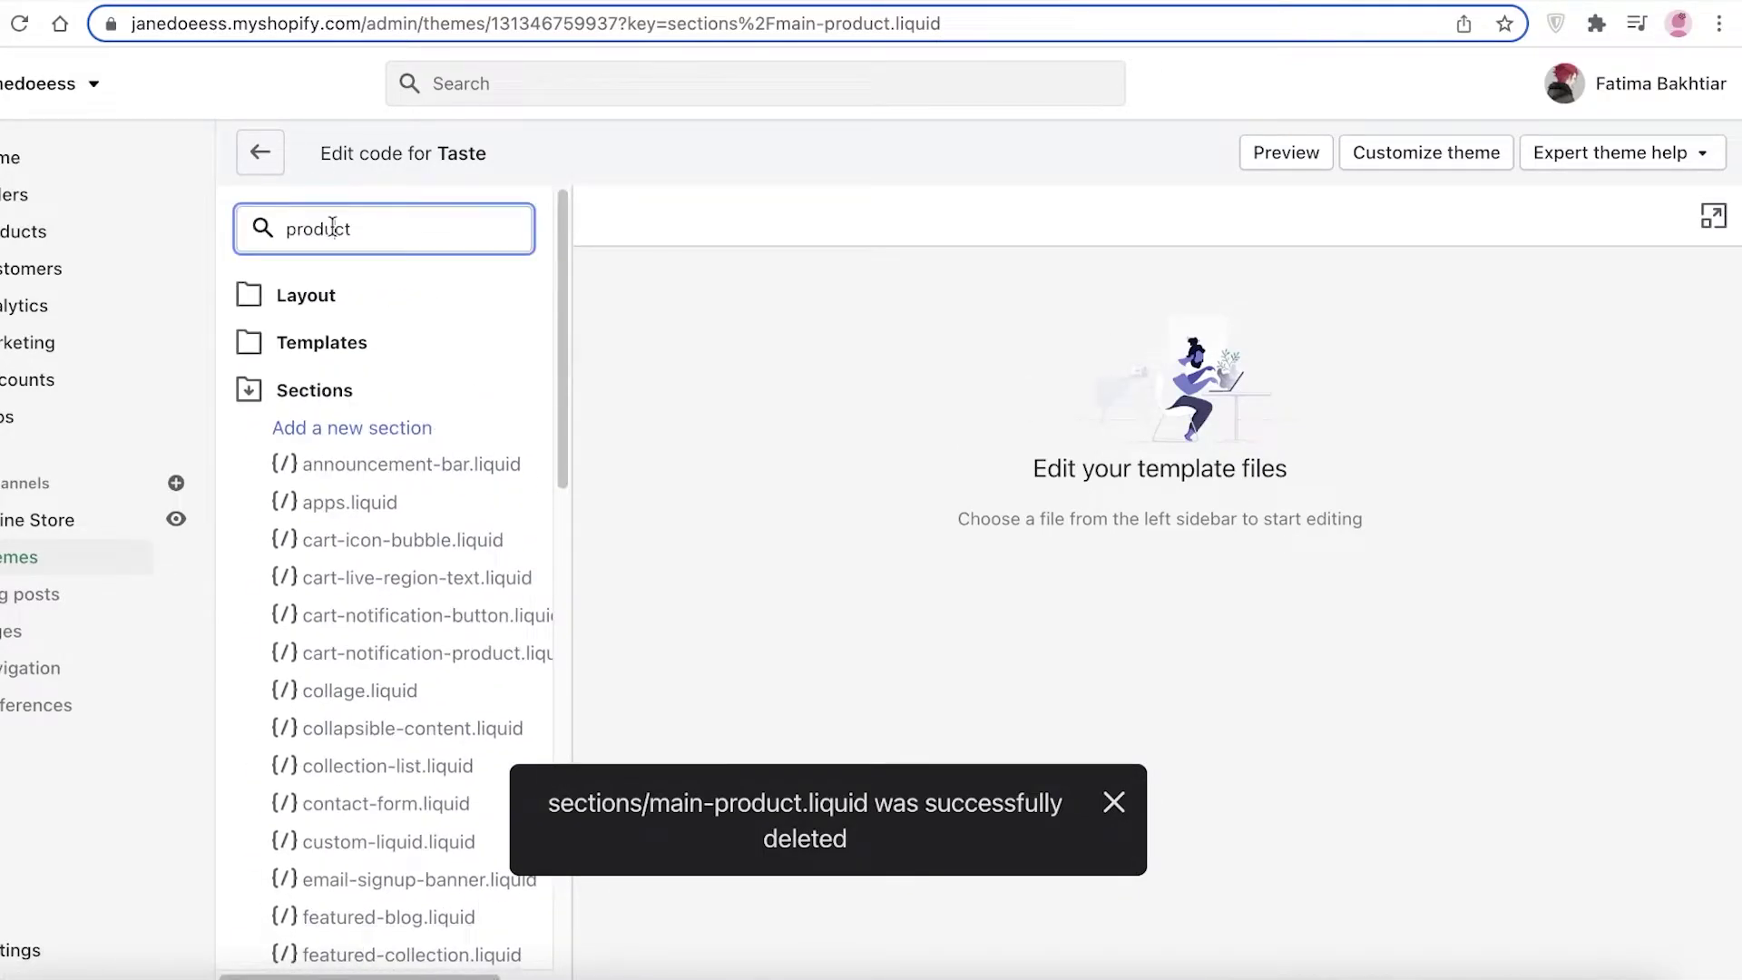
type("p")
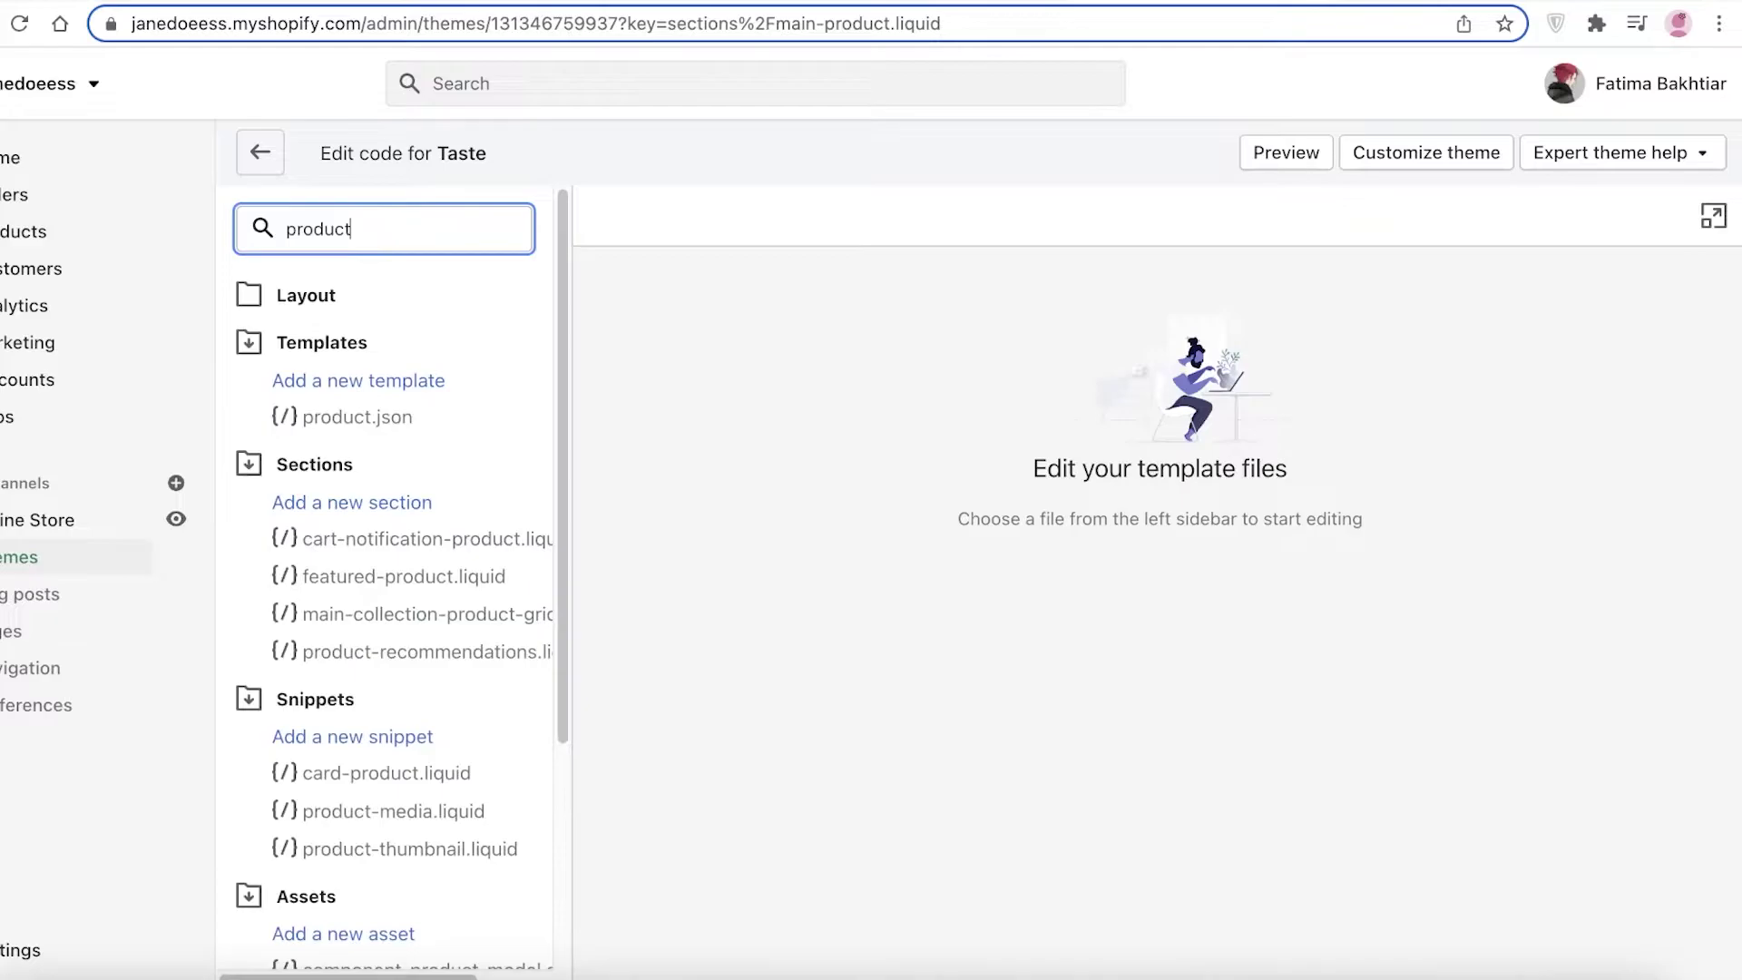
Step: Create a new section called text-image and clear the default code from its file
left_click(354, 504)
left_click(848, 241)
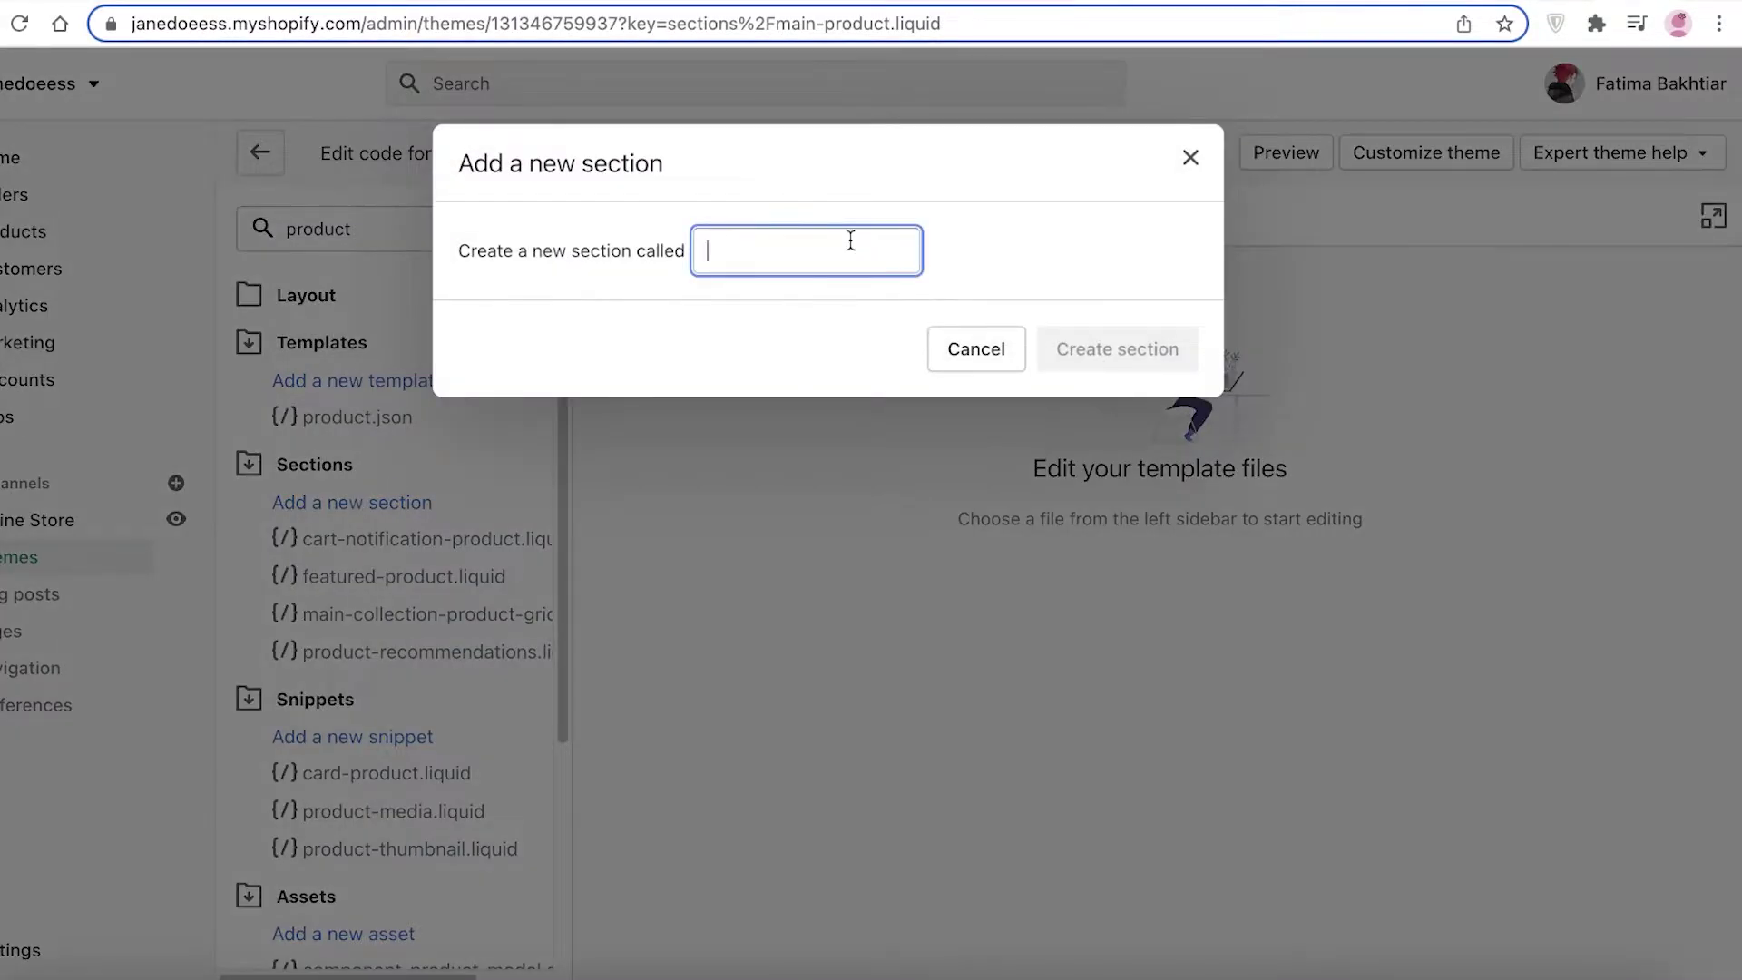
type("p")
key("BackSpace")
type("text-image")
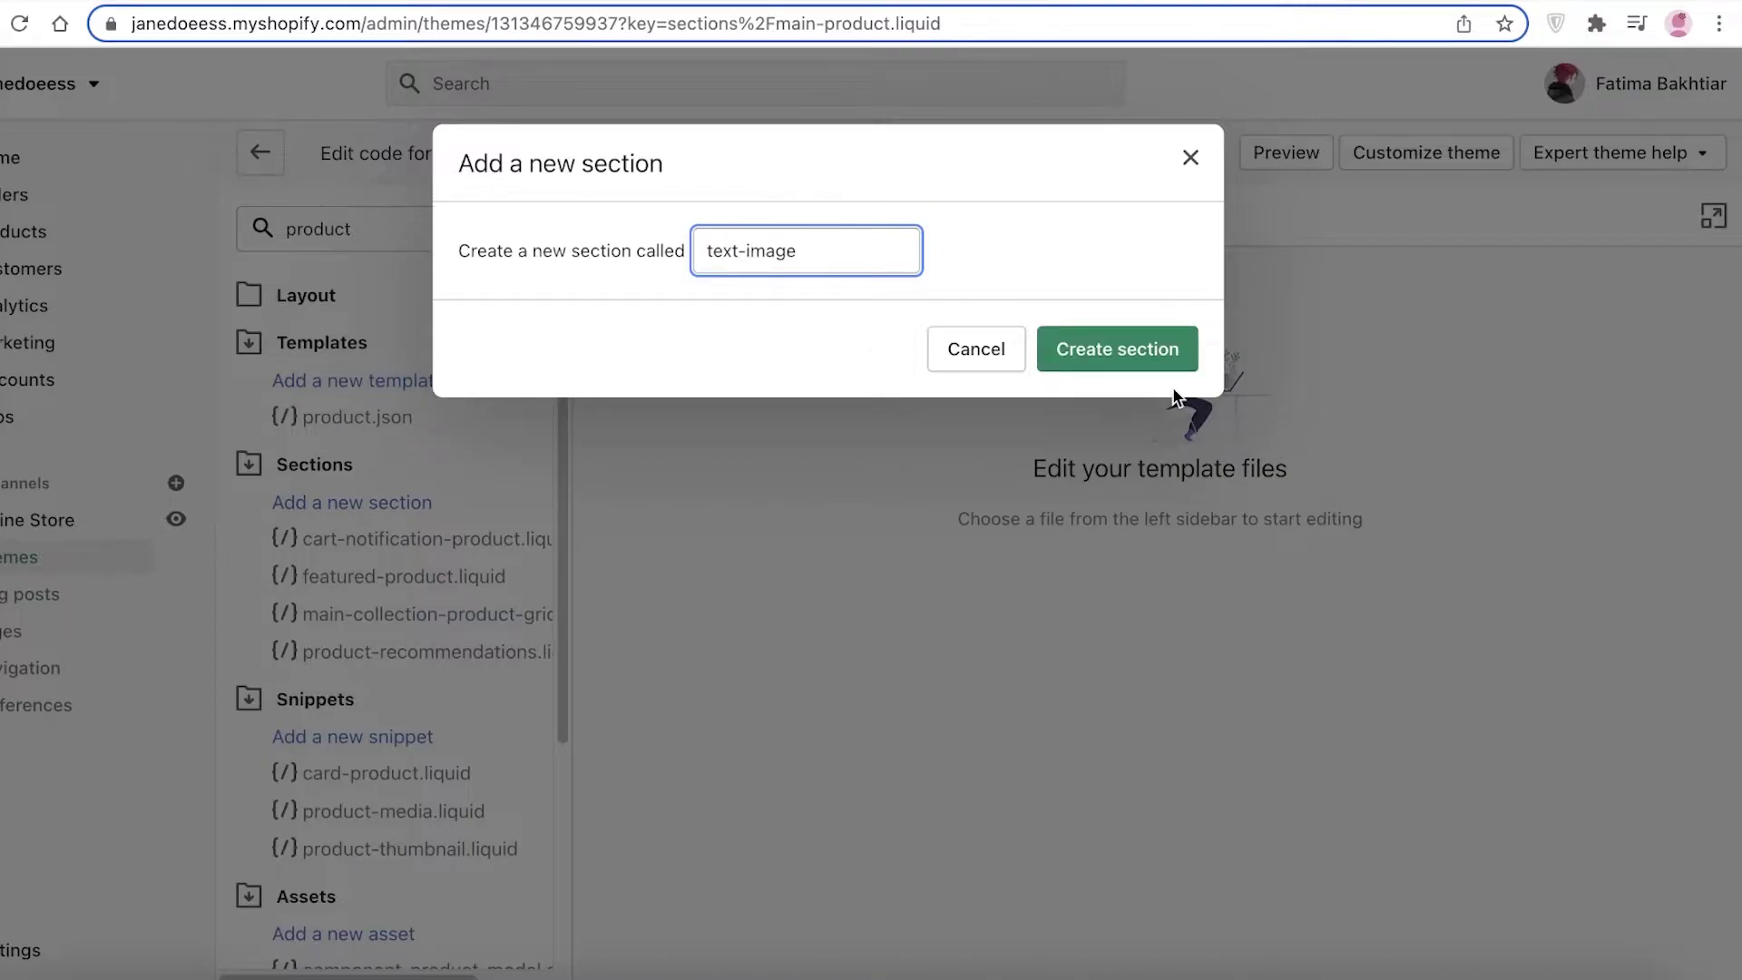
left_click(1134, 363)
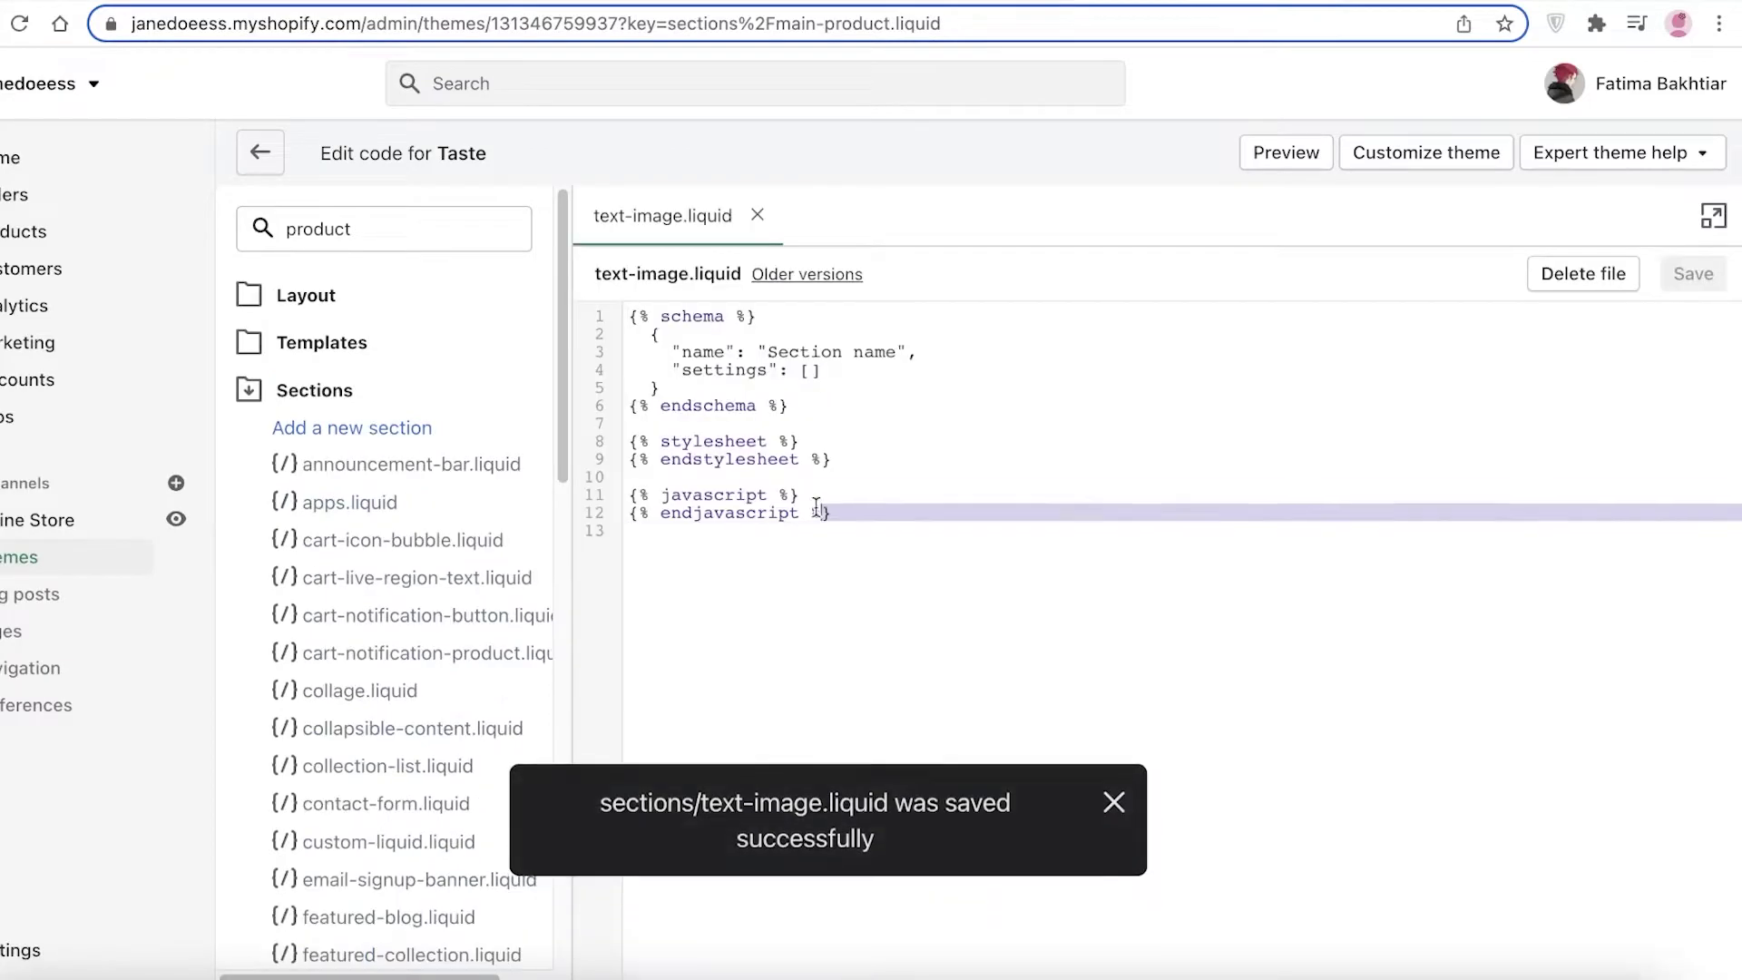
left_click_drag(817, 510, 607, 308)
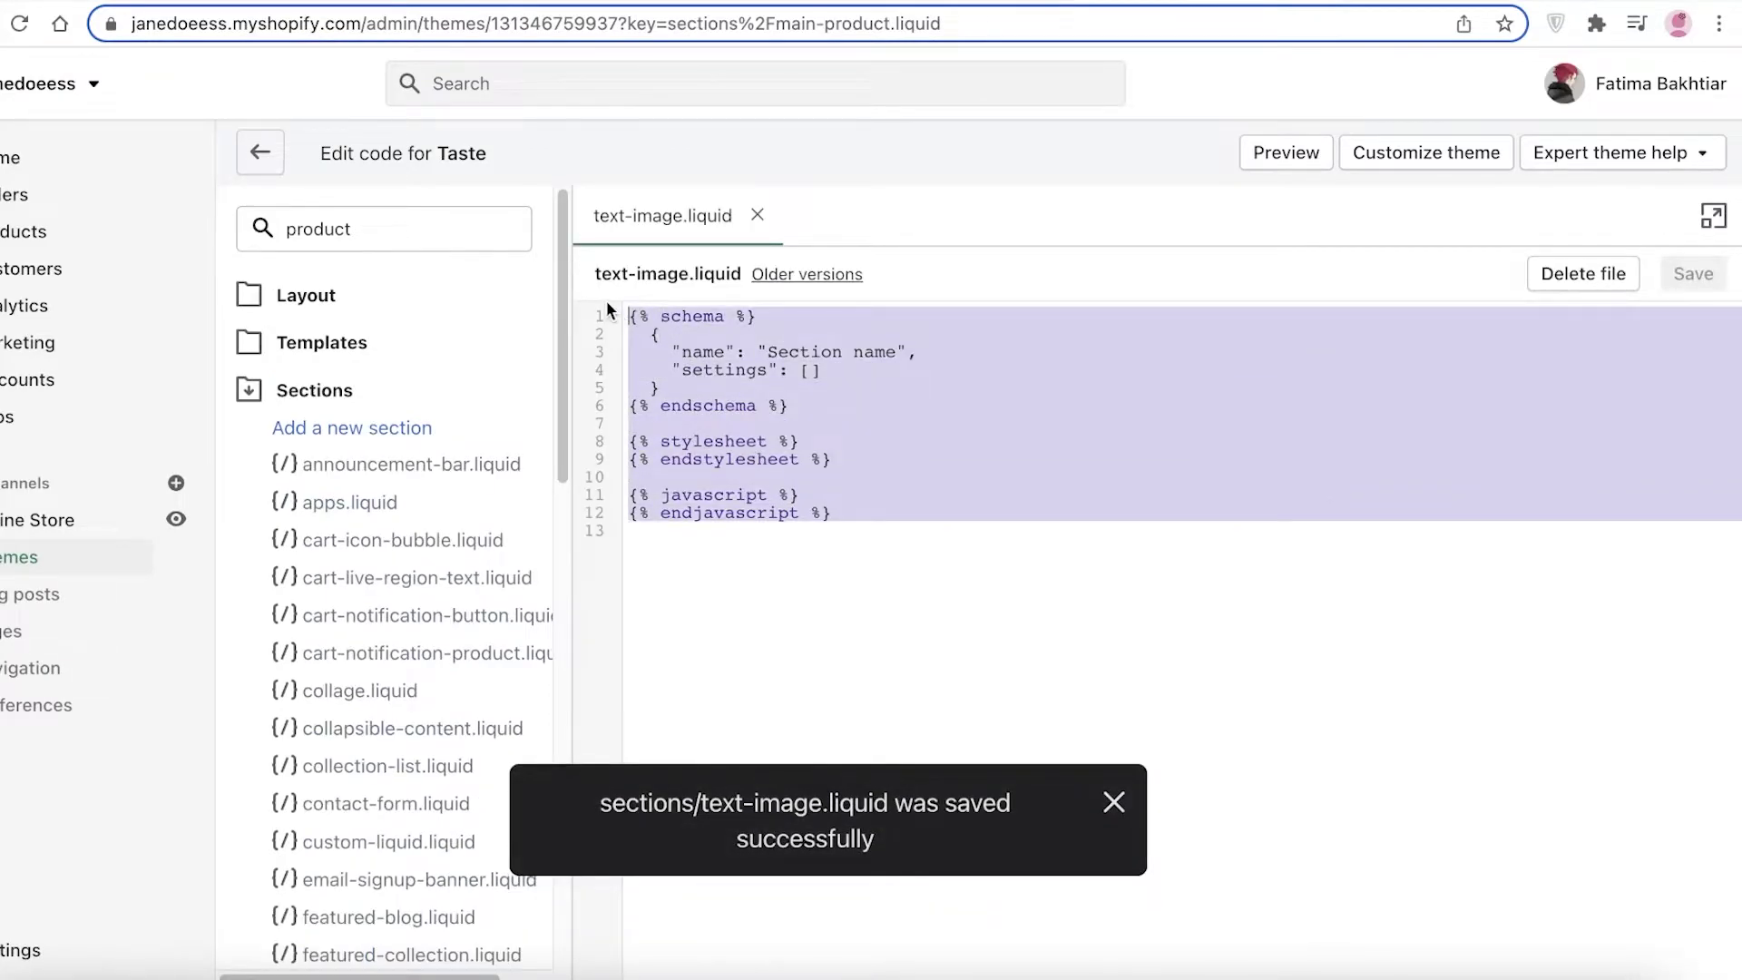
key("BackSpace")
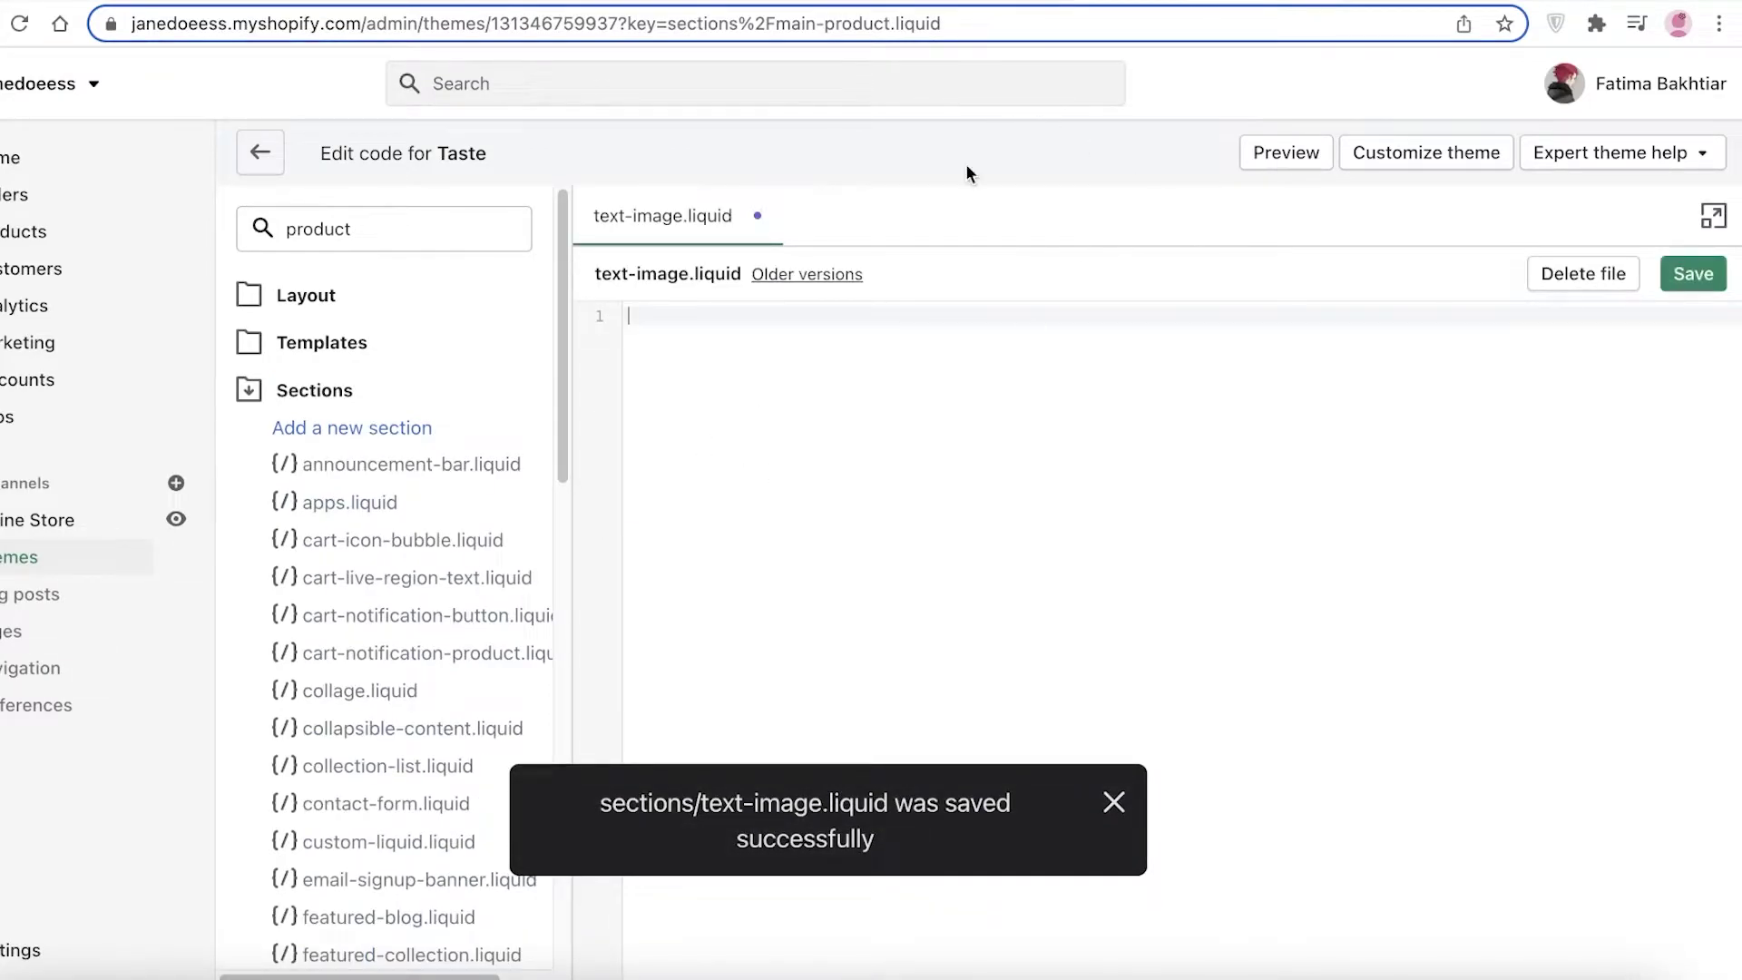
Step: Switch to the bestfreeshopifytheme.com article on text columns with images and copy its replacement code for product-template.liquid
left_click(957, 2)
scroll(332, 356, "down", 3)
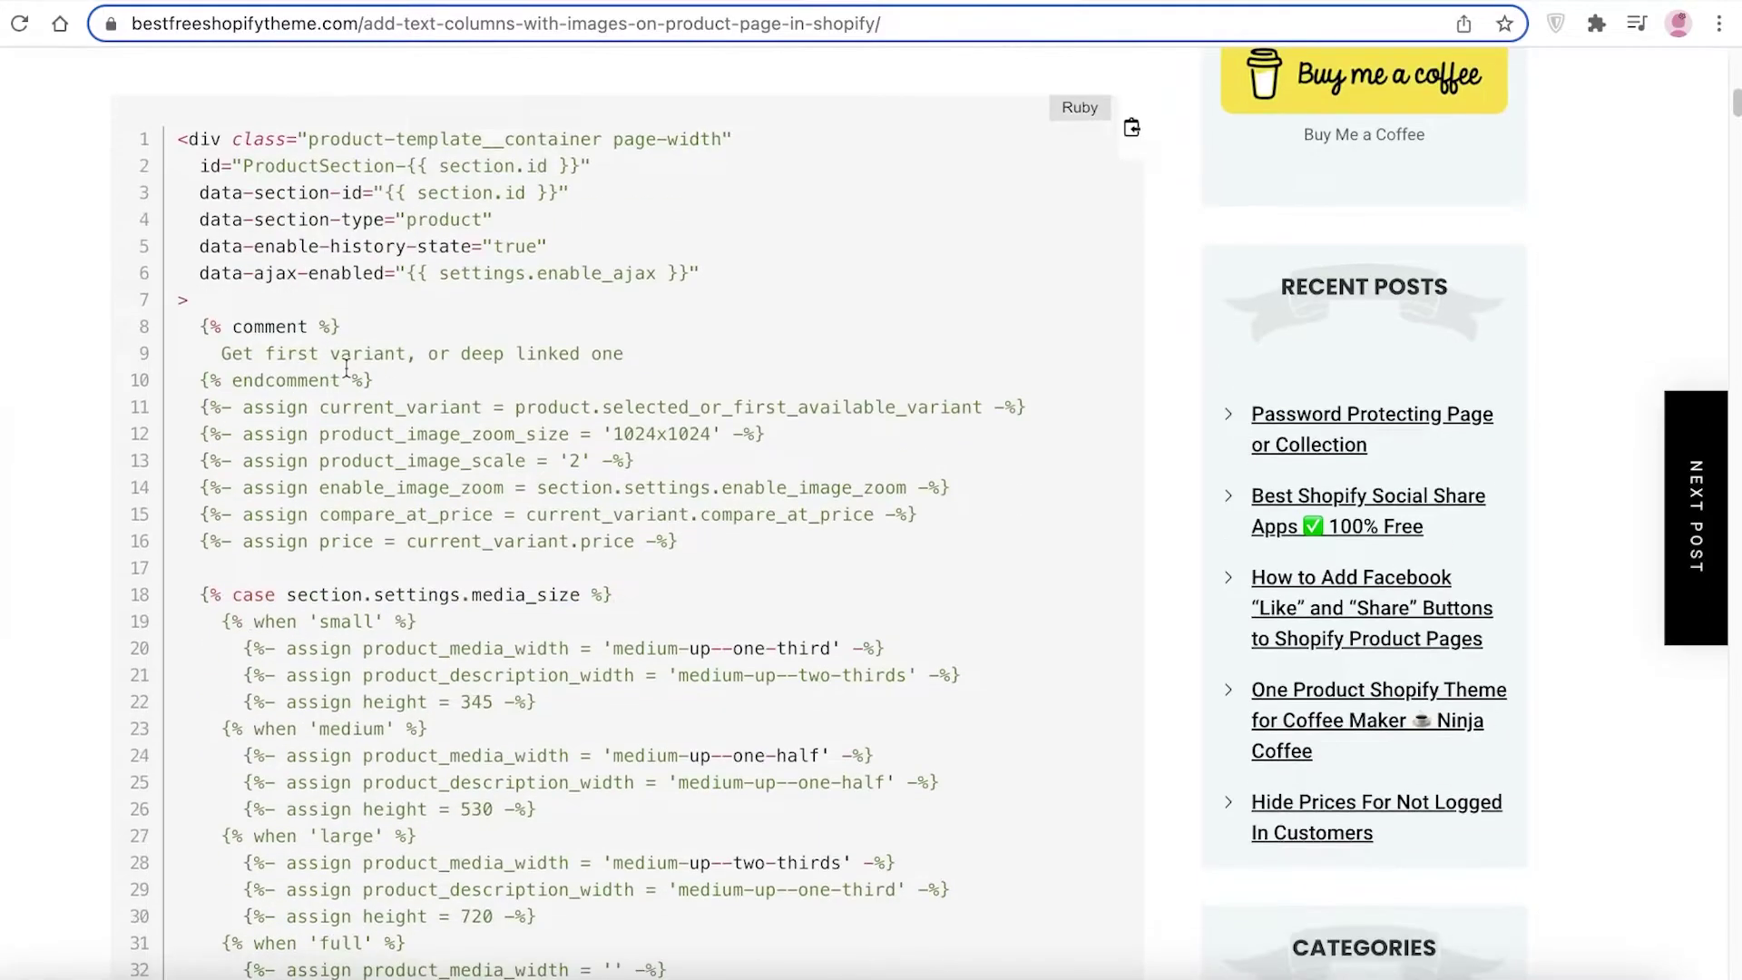
scroll(452, 308, "up", 3)
scroll(596, 361, "down", 5)
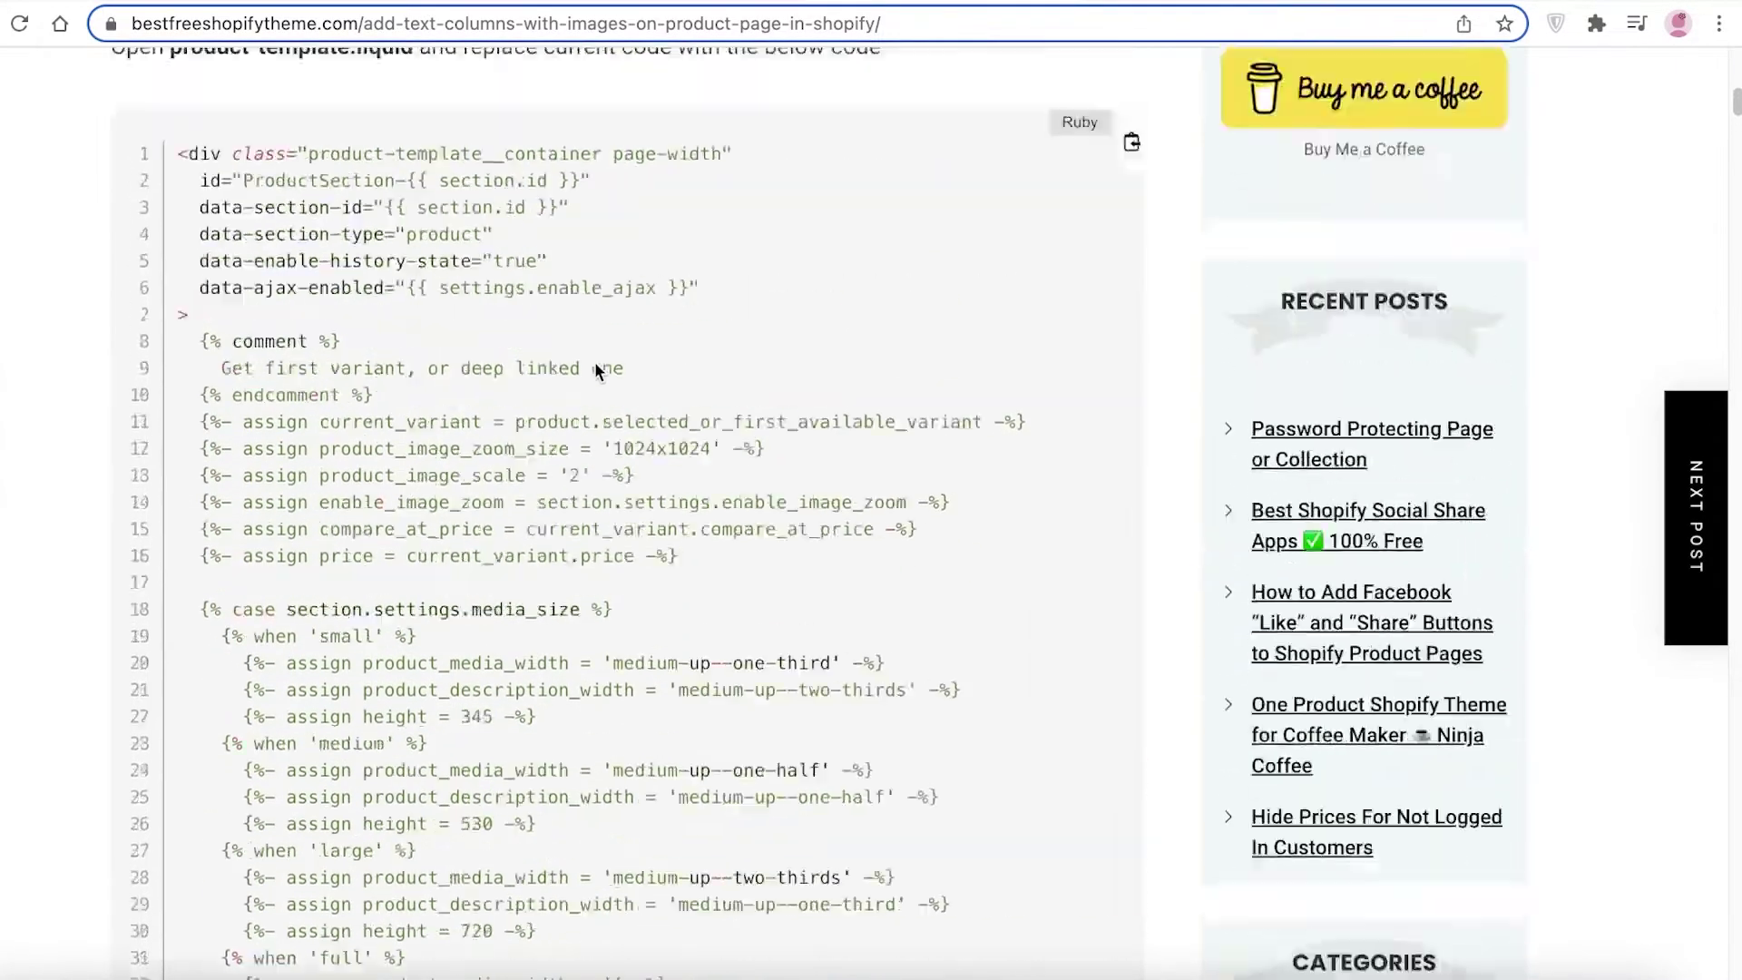
scroll(798, 463, "up", 13)
scroll(907, 488, "down", 15)
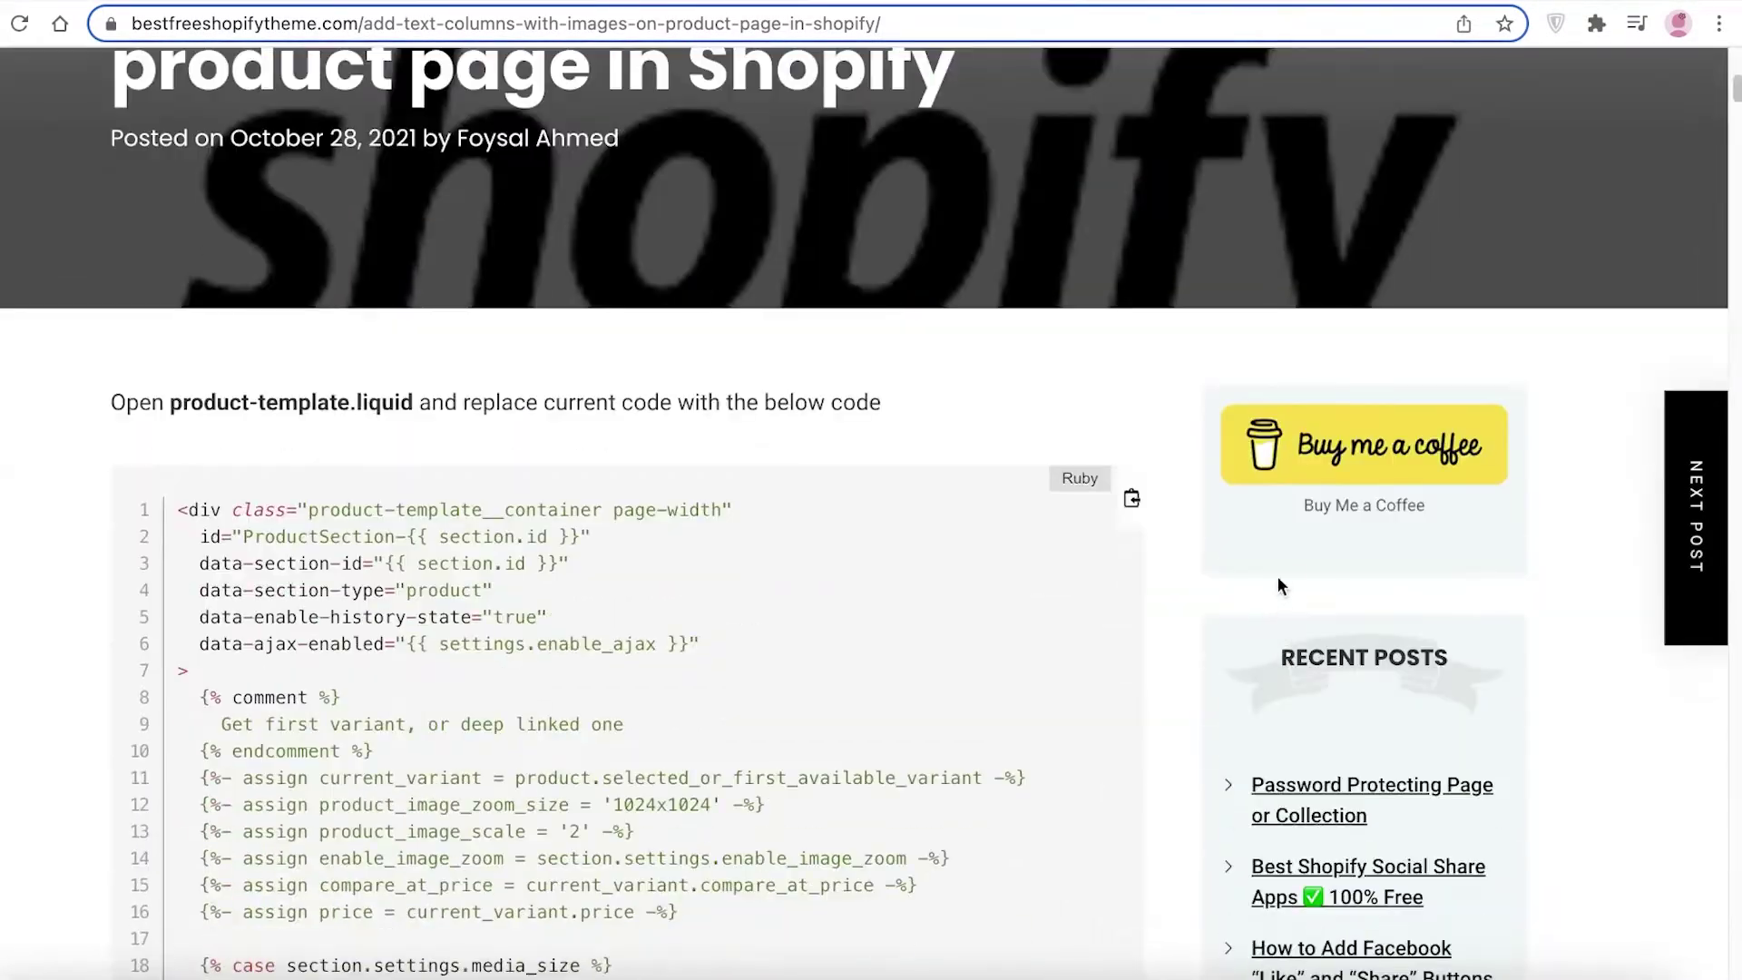
scroll(672, 619, "down", 20)
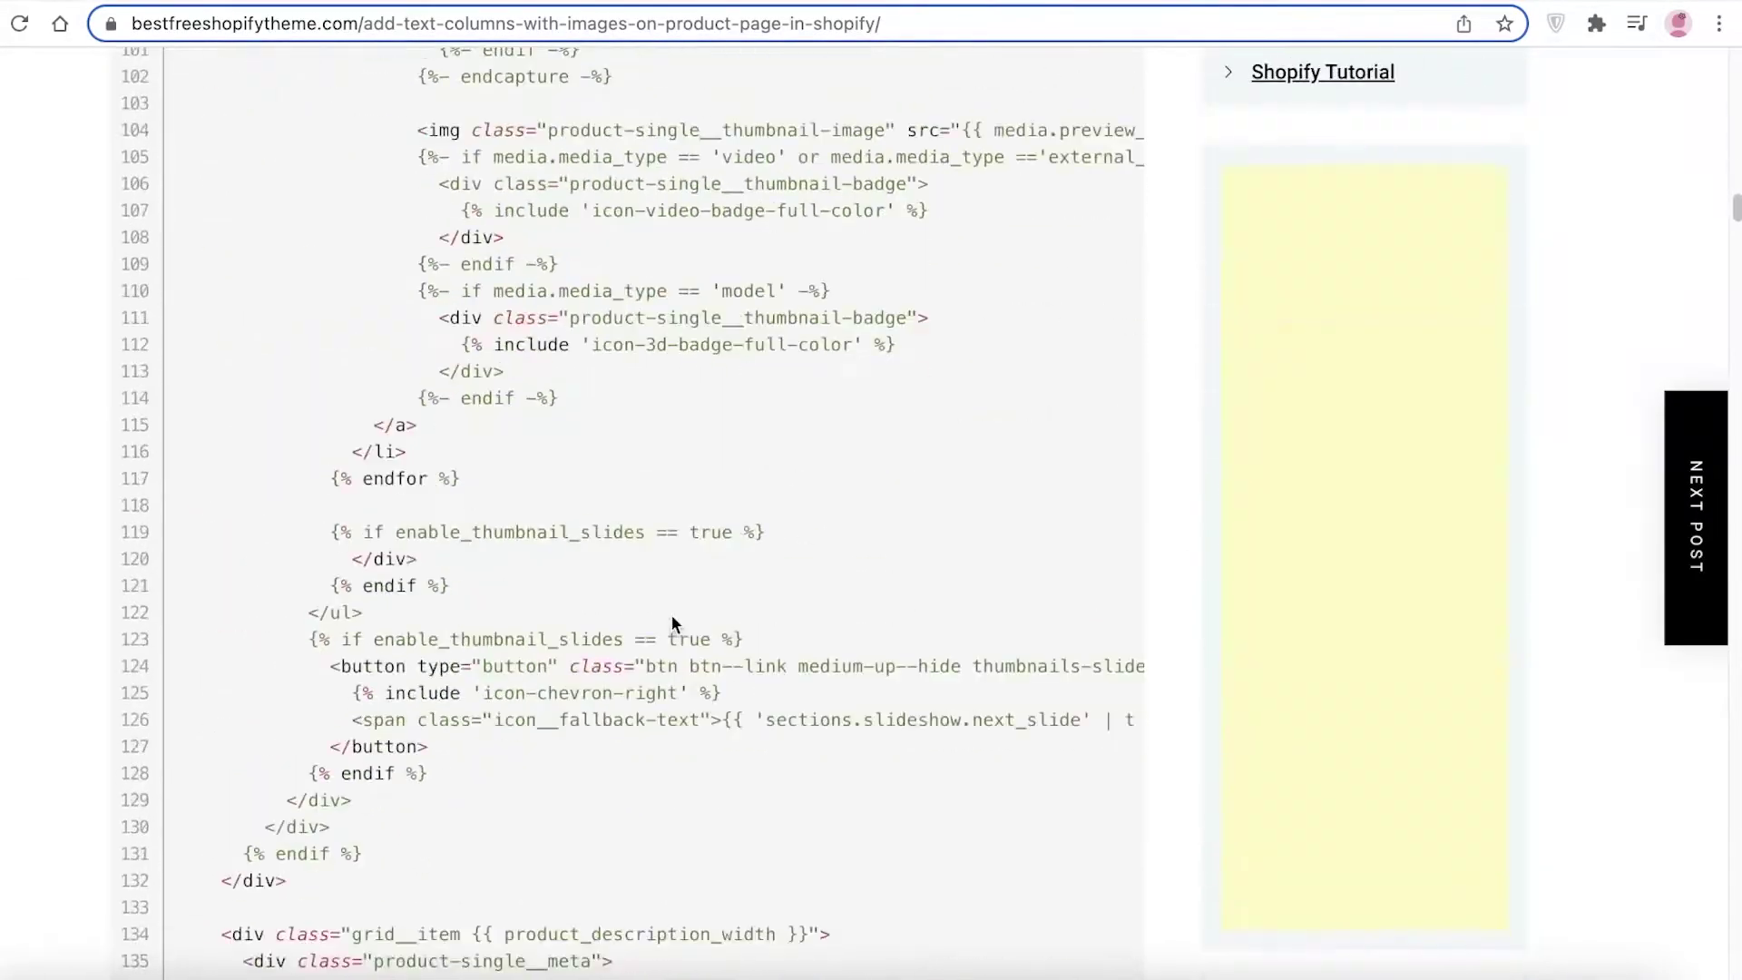
scroll(678, 608, "down", 20)
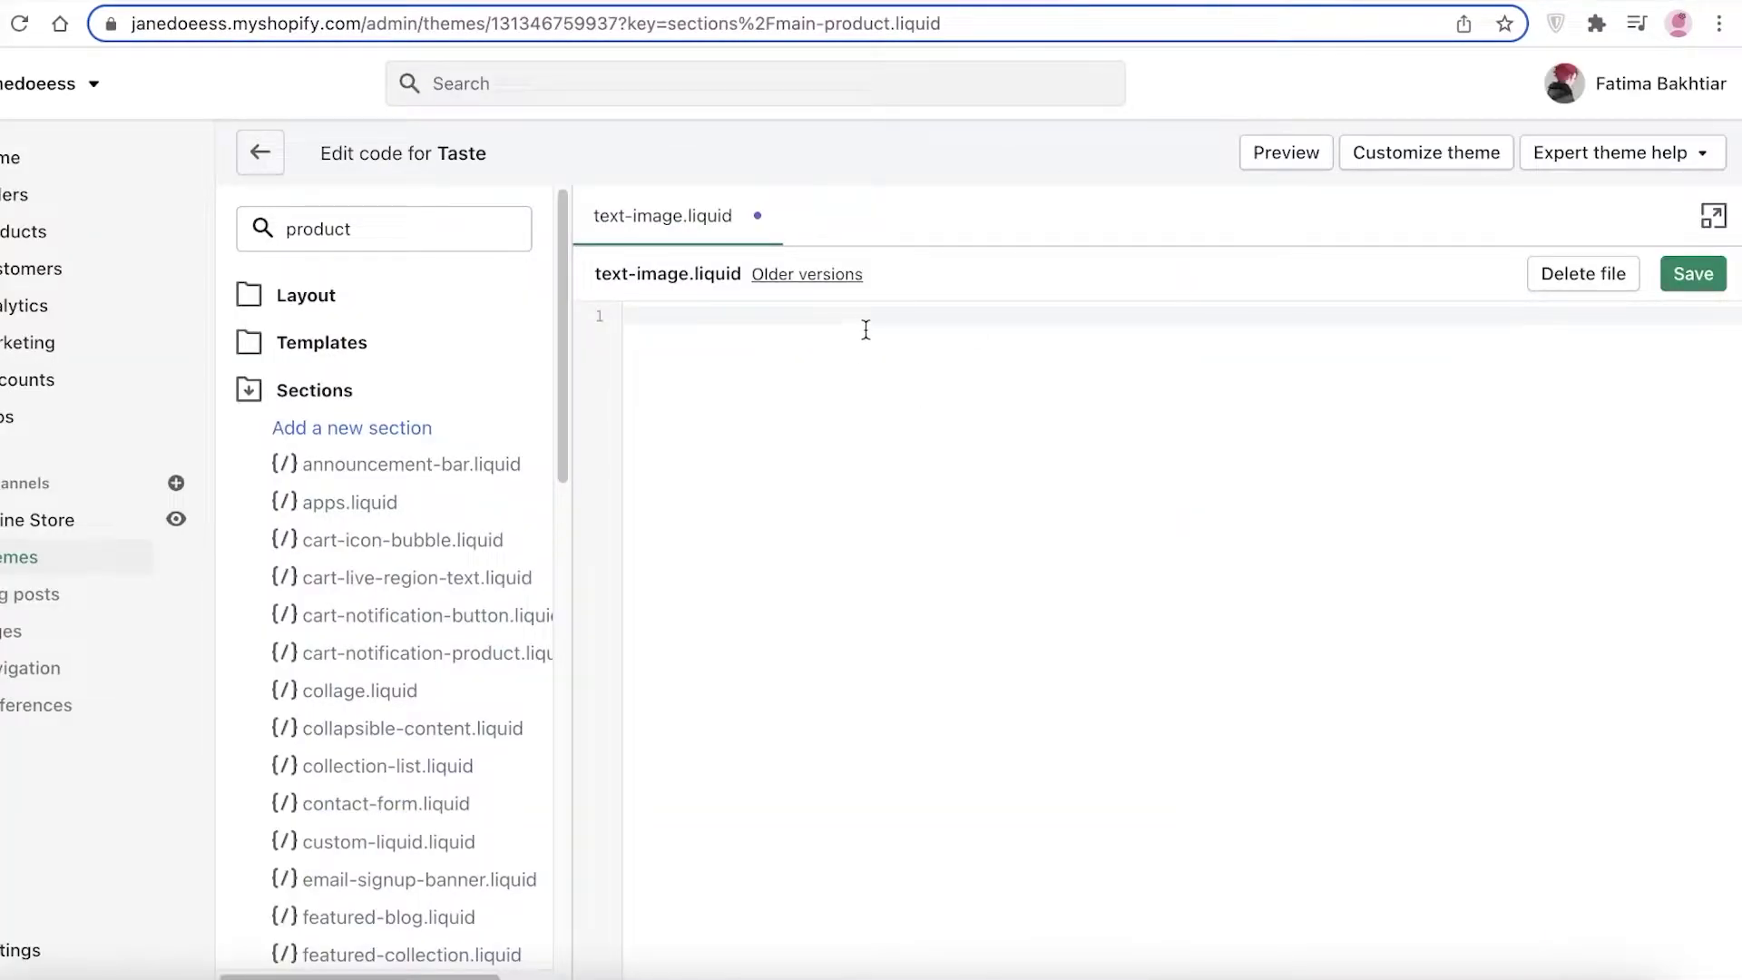
Step: Return to the theme code editor, paste the copied code into text-image.liquid and save the file
right_click(866, 328)
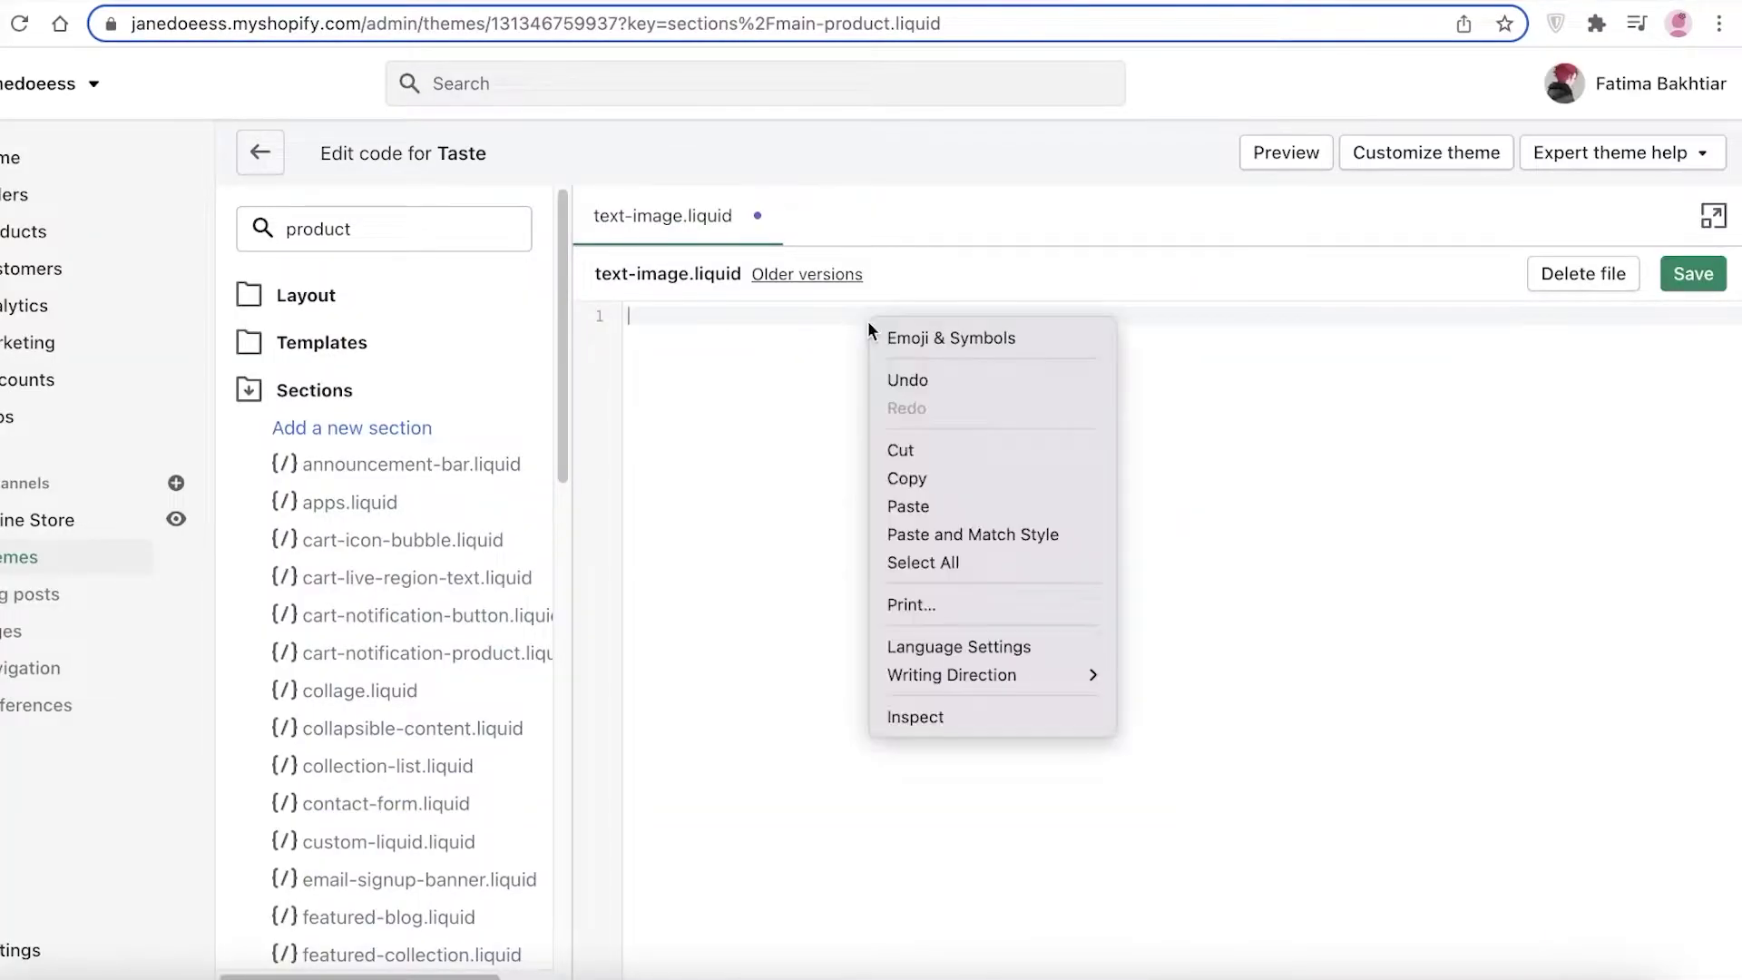
left_click(902, 506)
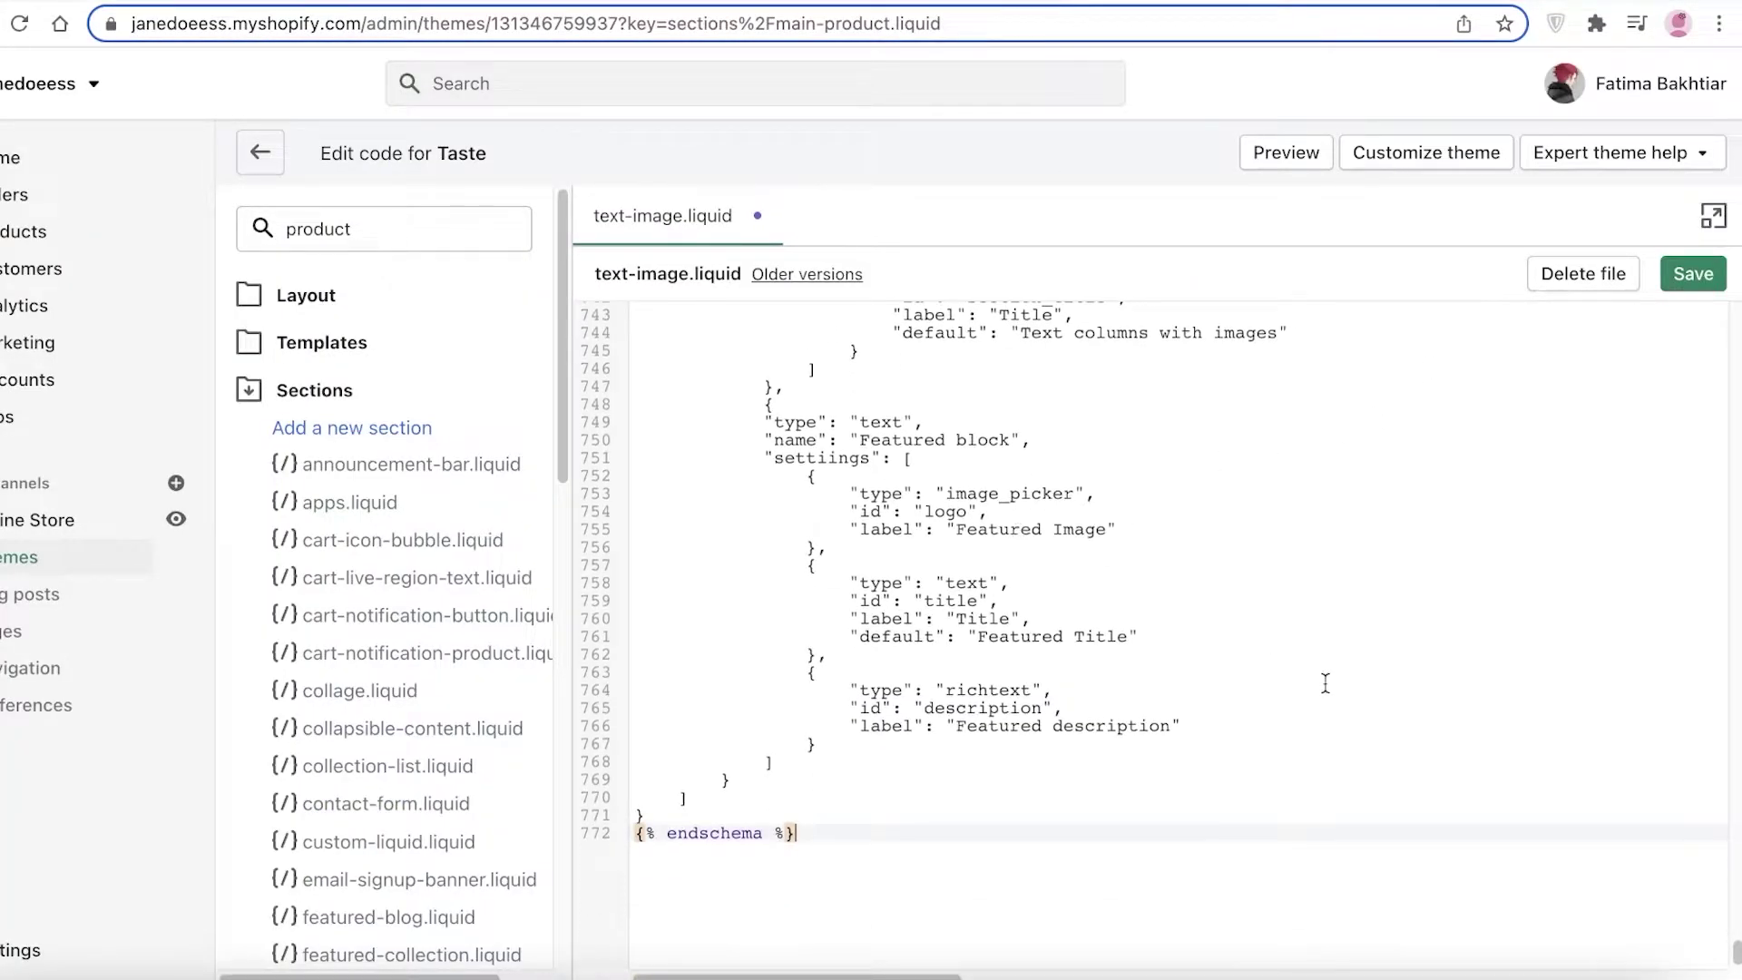
scroll(1325, 683, "up", 10)
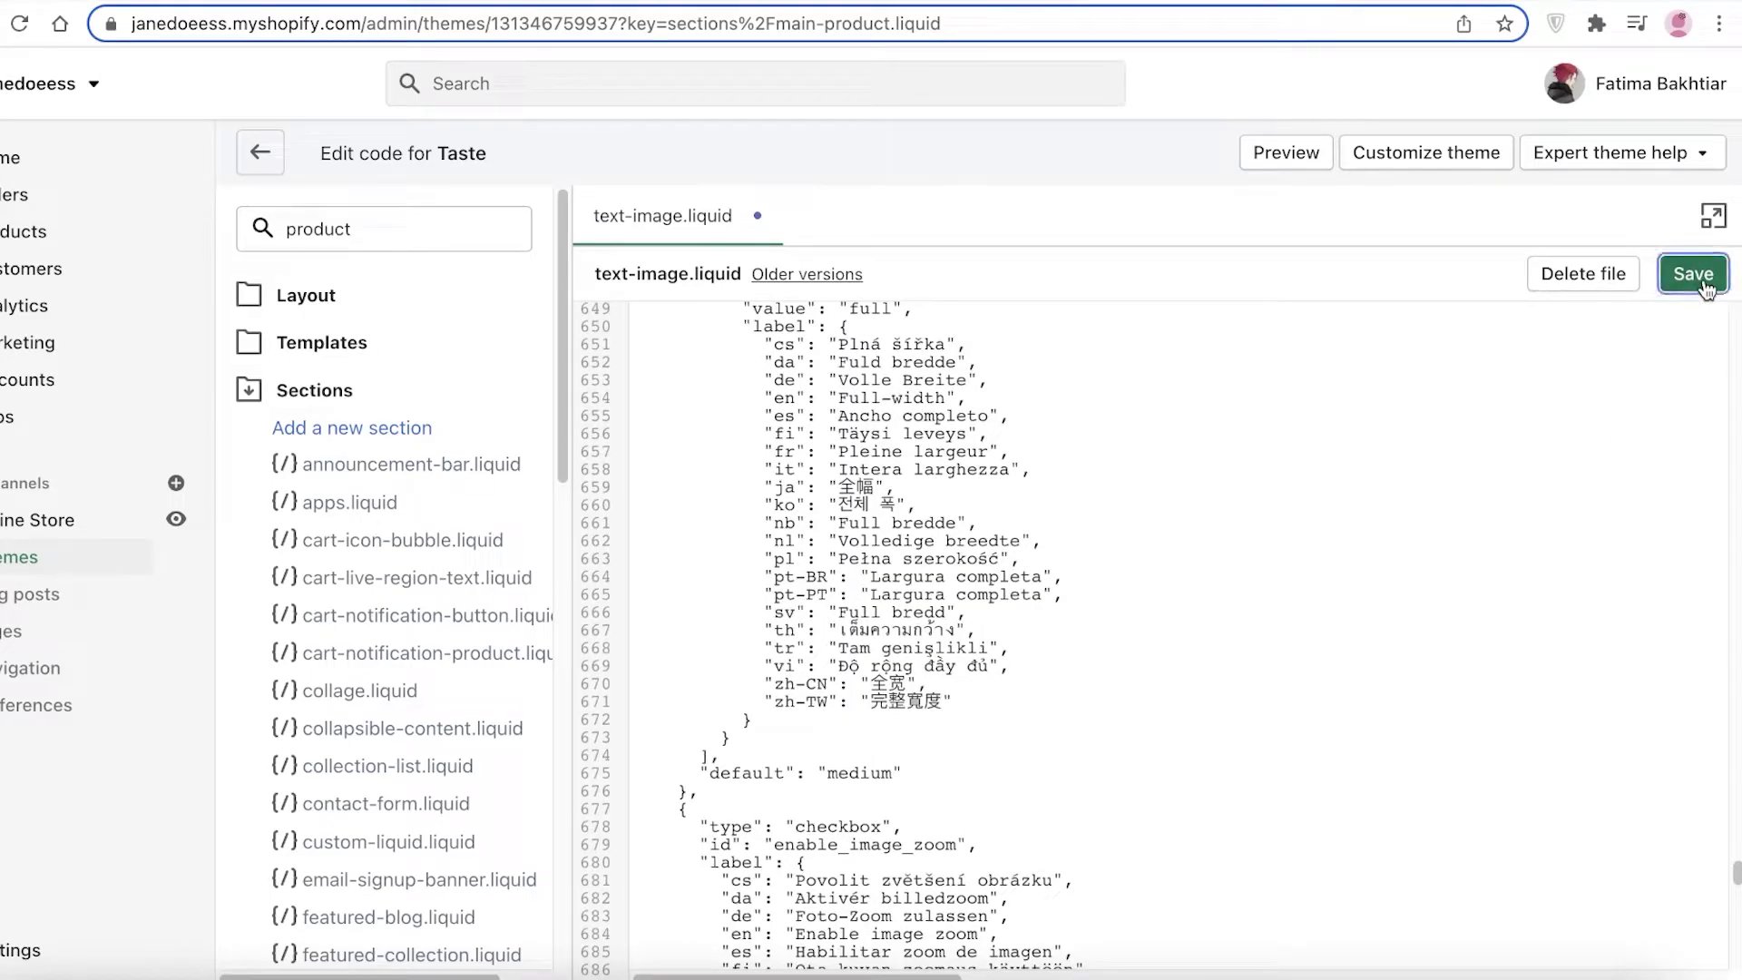
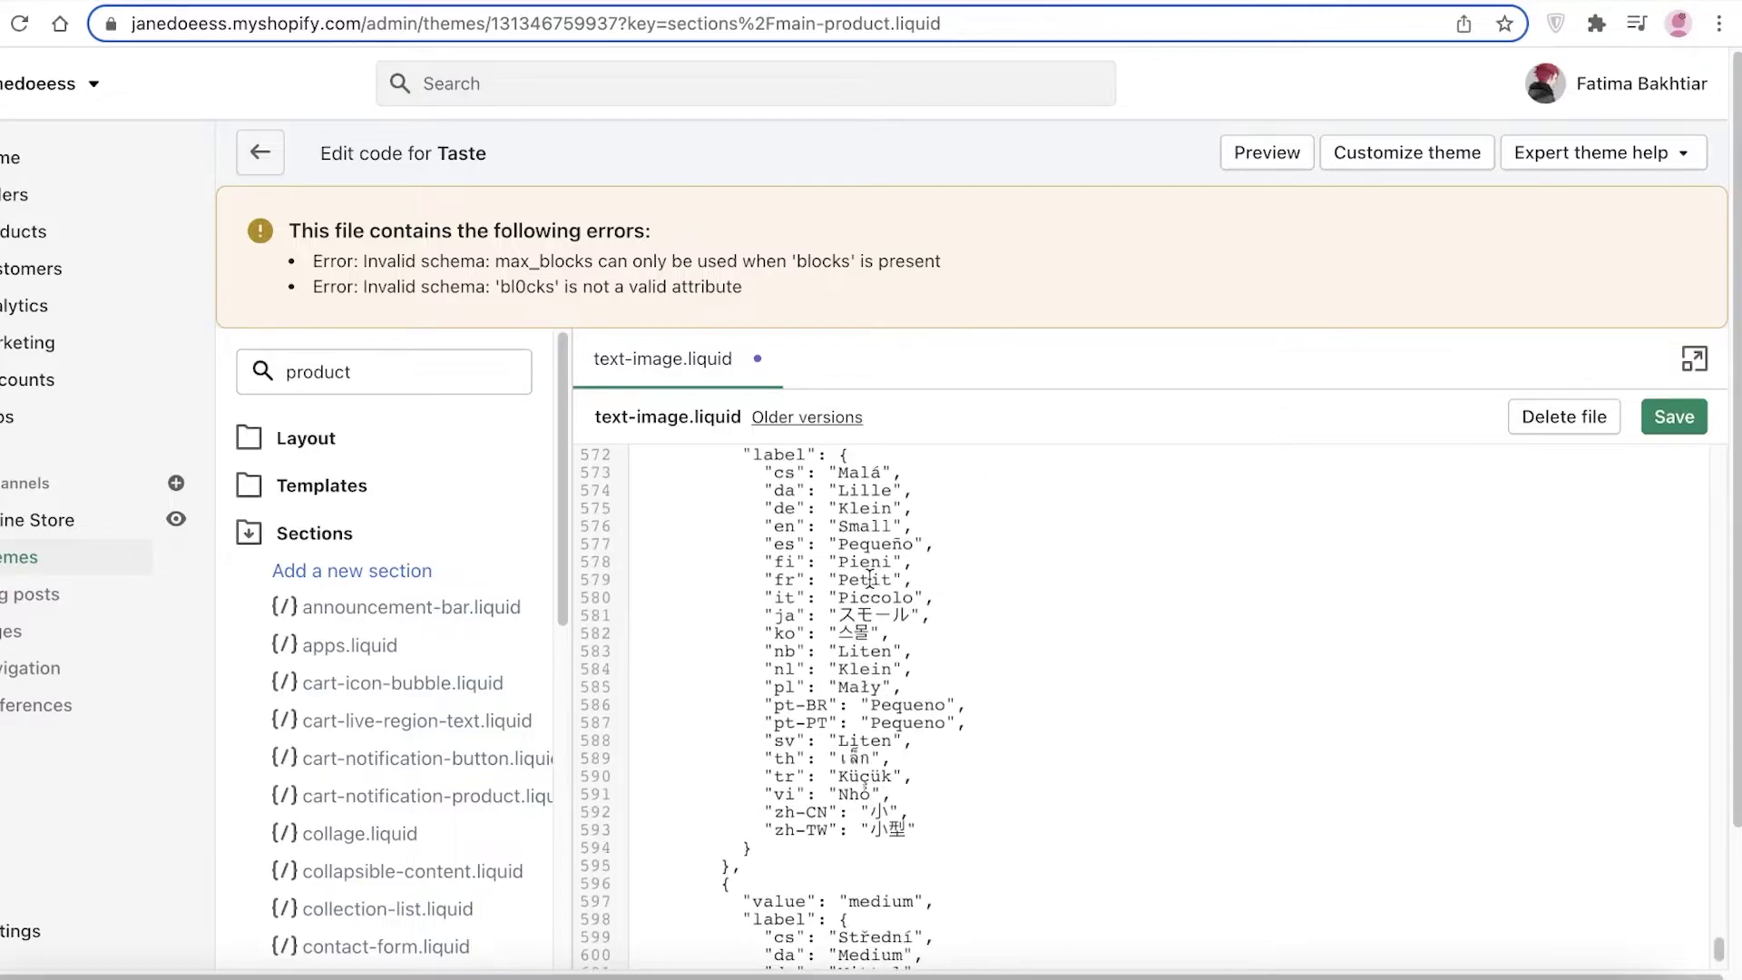
Step: Delete the code following the opening schema tag on line 333 of text-image.liquid and save the file again
scroll(869, 577, "up", 15)
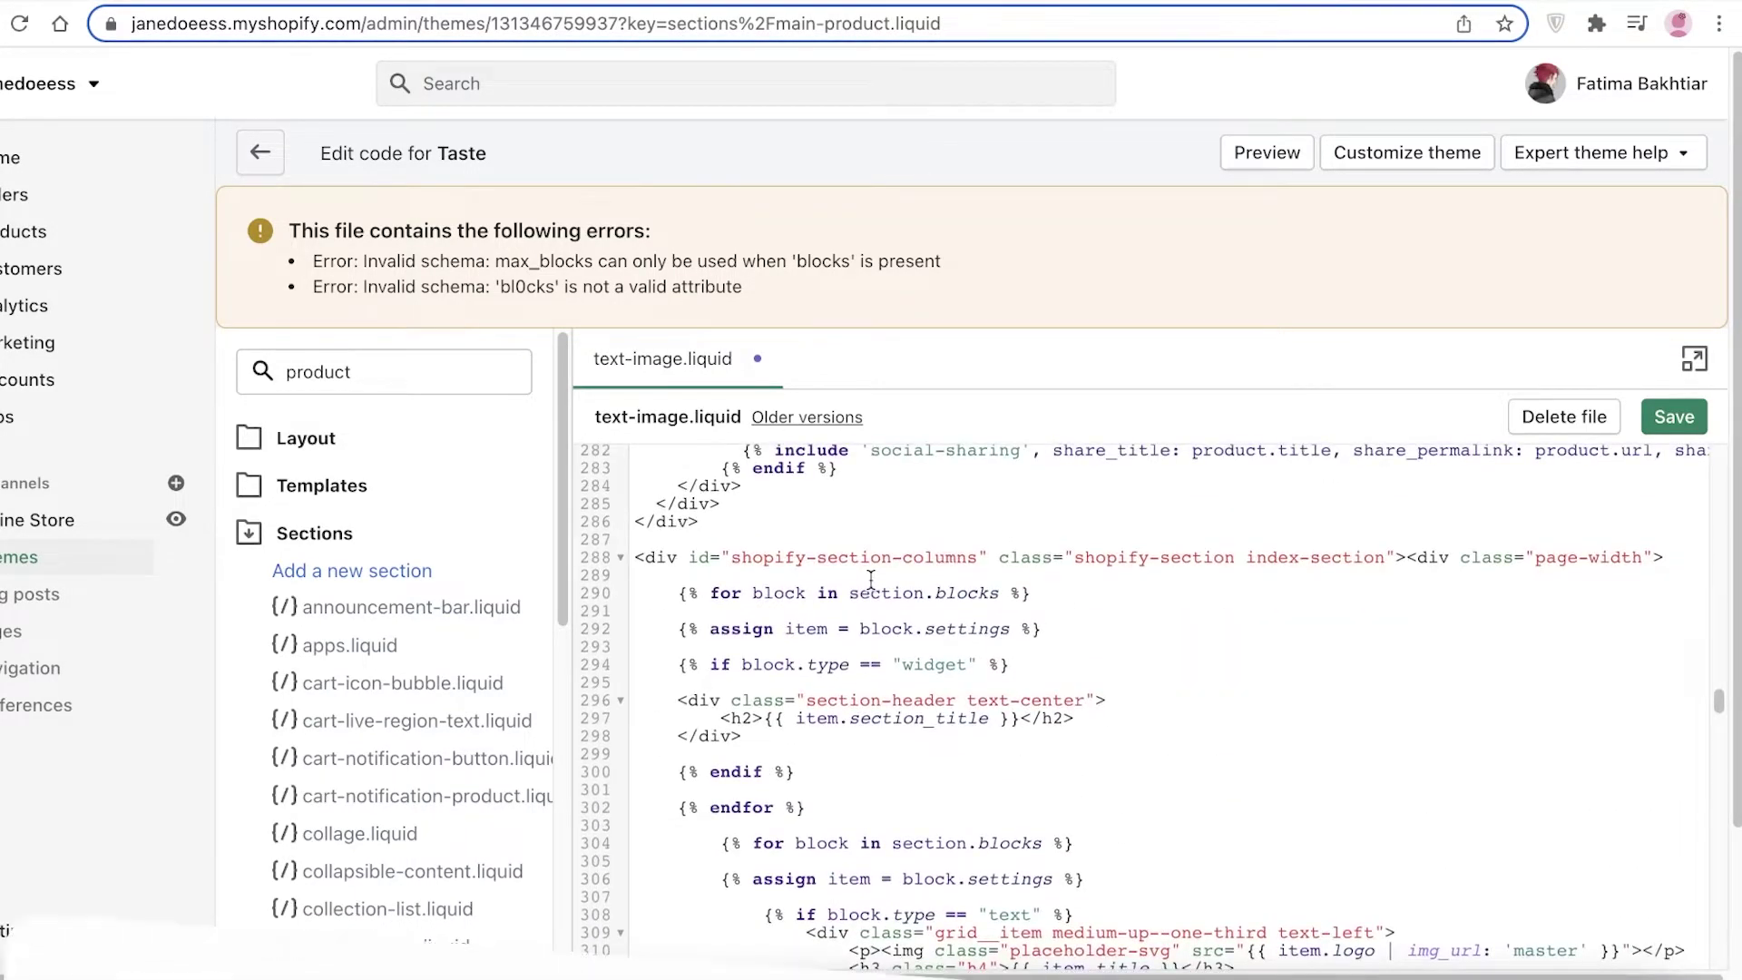
scroll(871, 578, "up", 15)
scroll(872, 579, "up", 13)
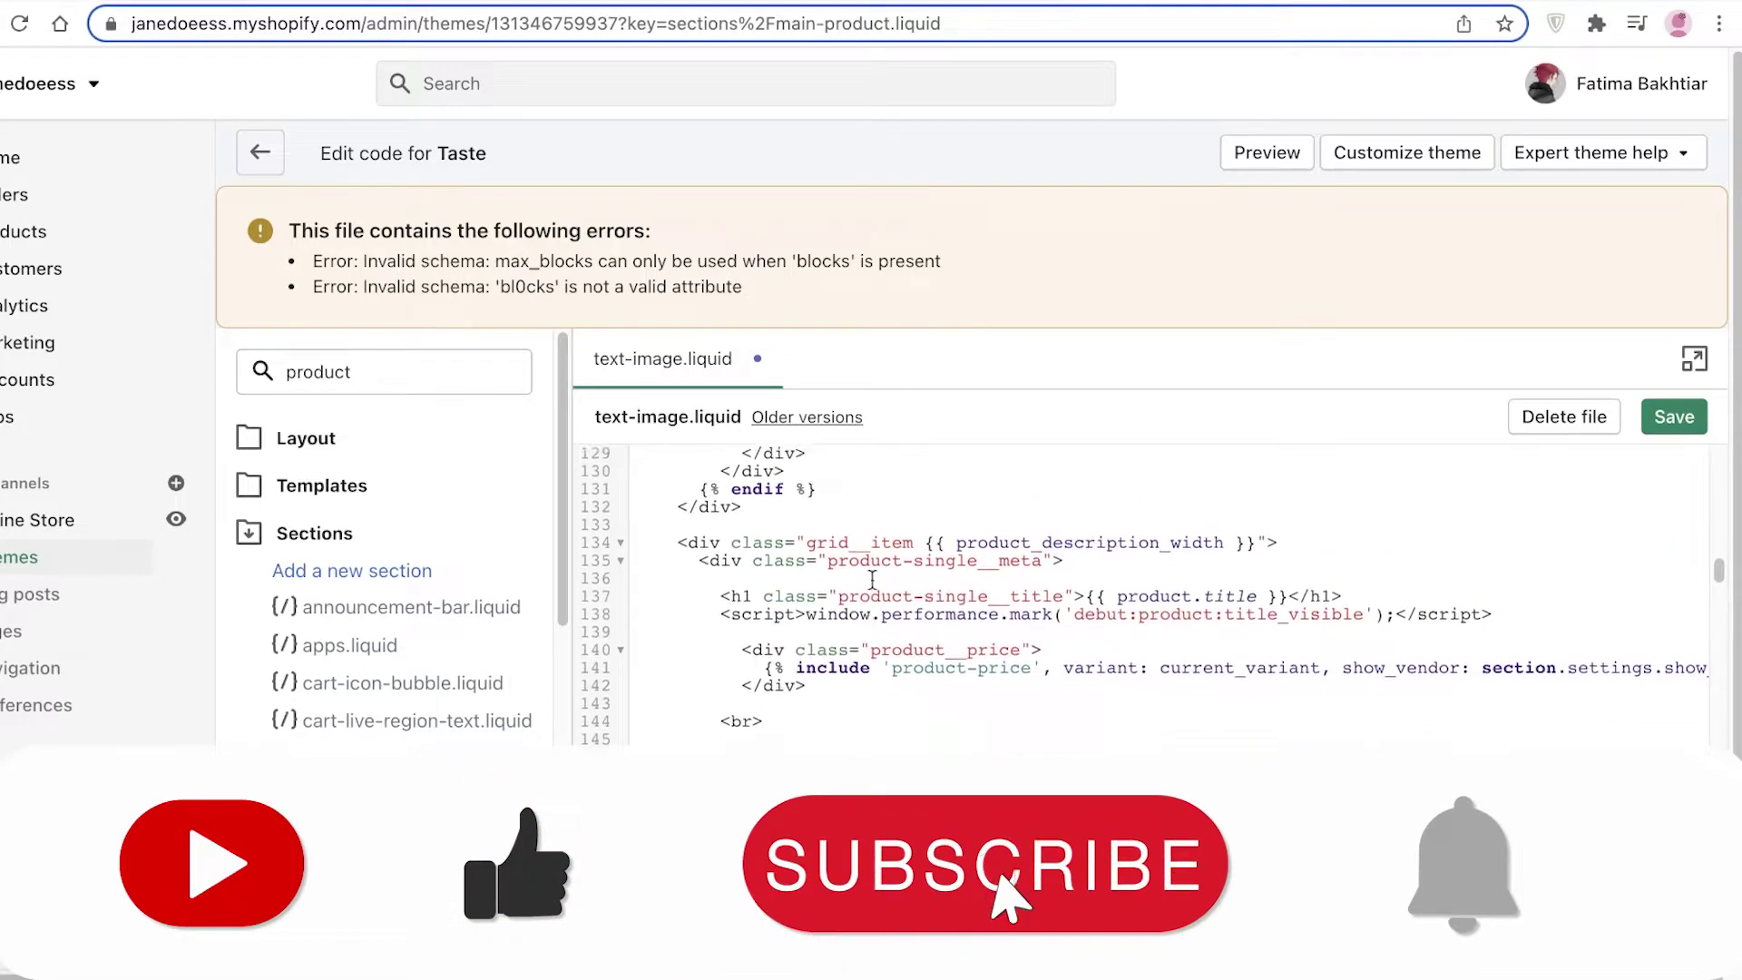
scroll(869, 579, "down", 20)
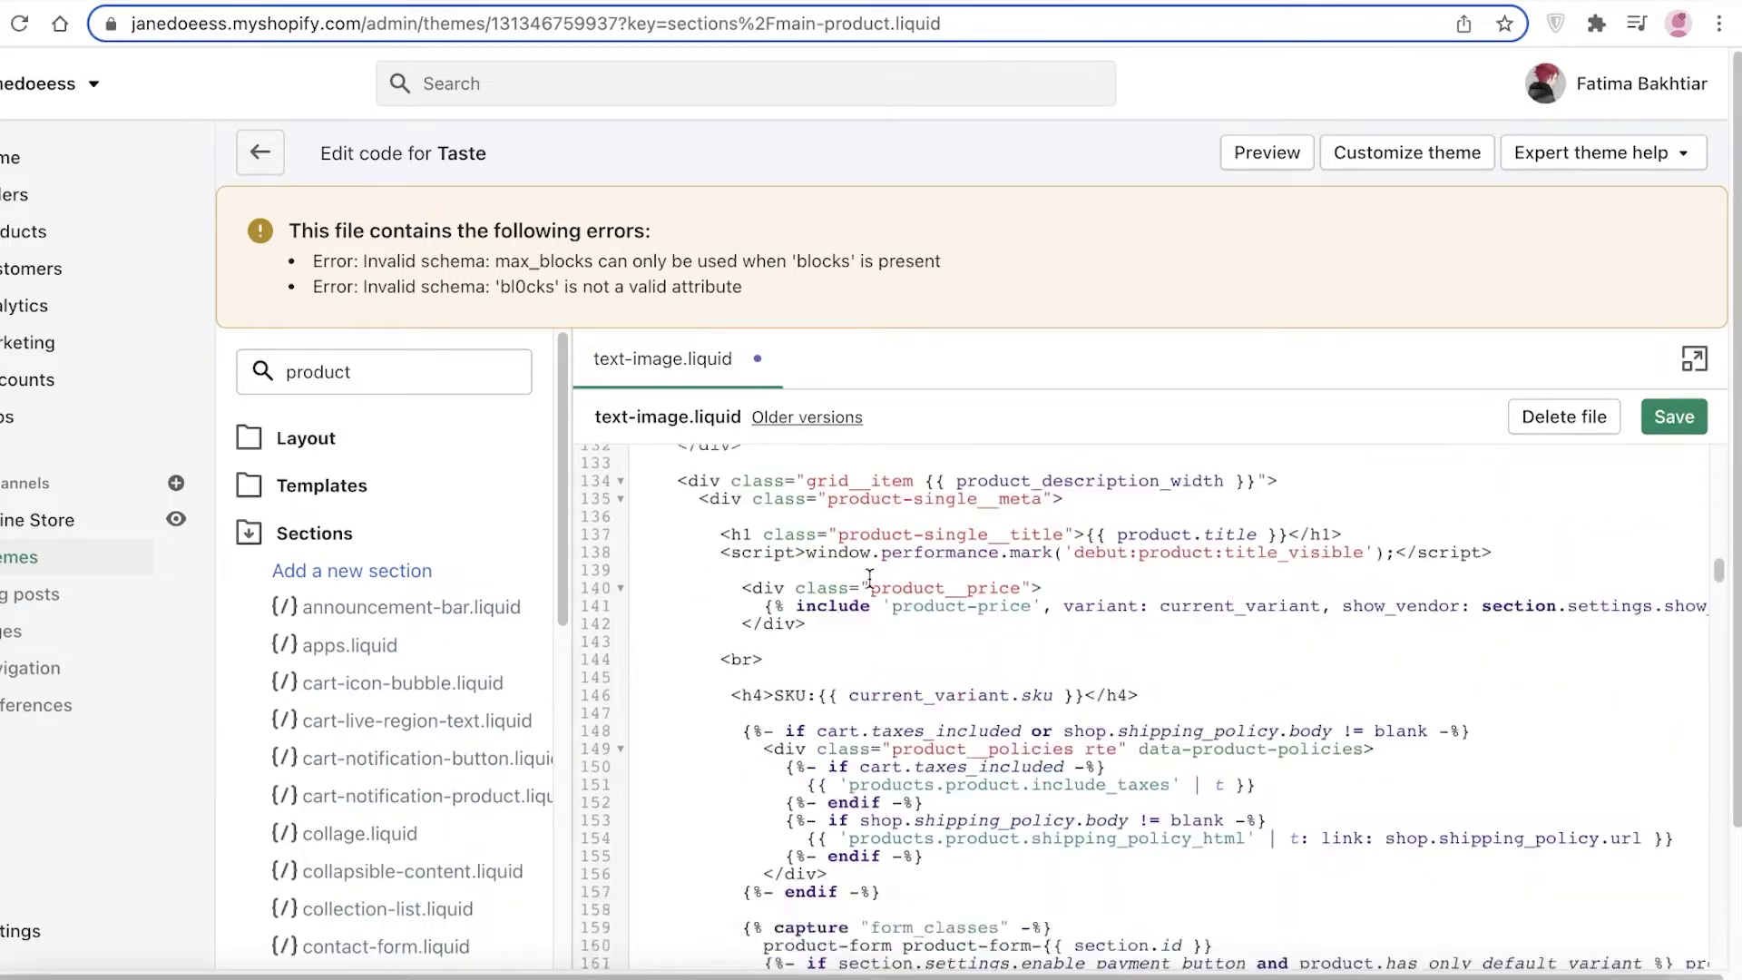
left_click_drag(1039, 855, 781, 291)
left_click(915, 581)
left_click_drag(887, 787, 691, 596)
scroll(786, 588, "up", 3)
key("BackSpace")
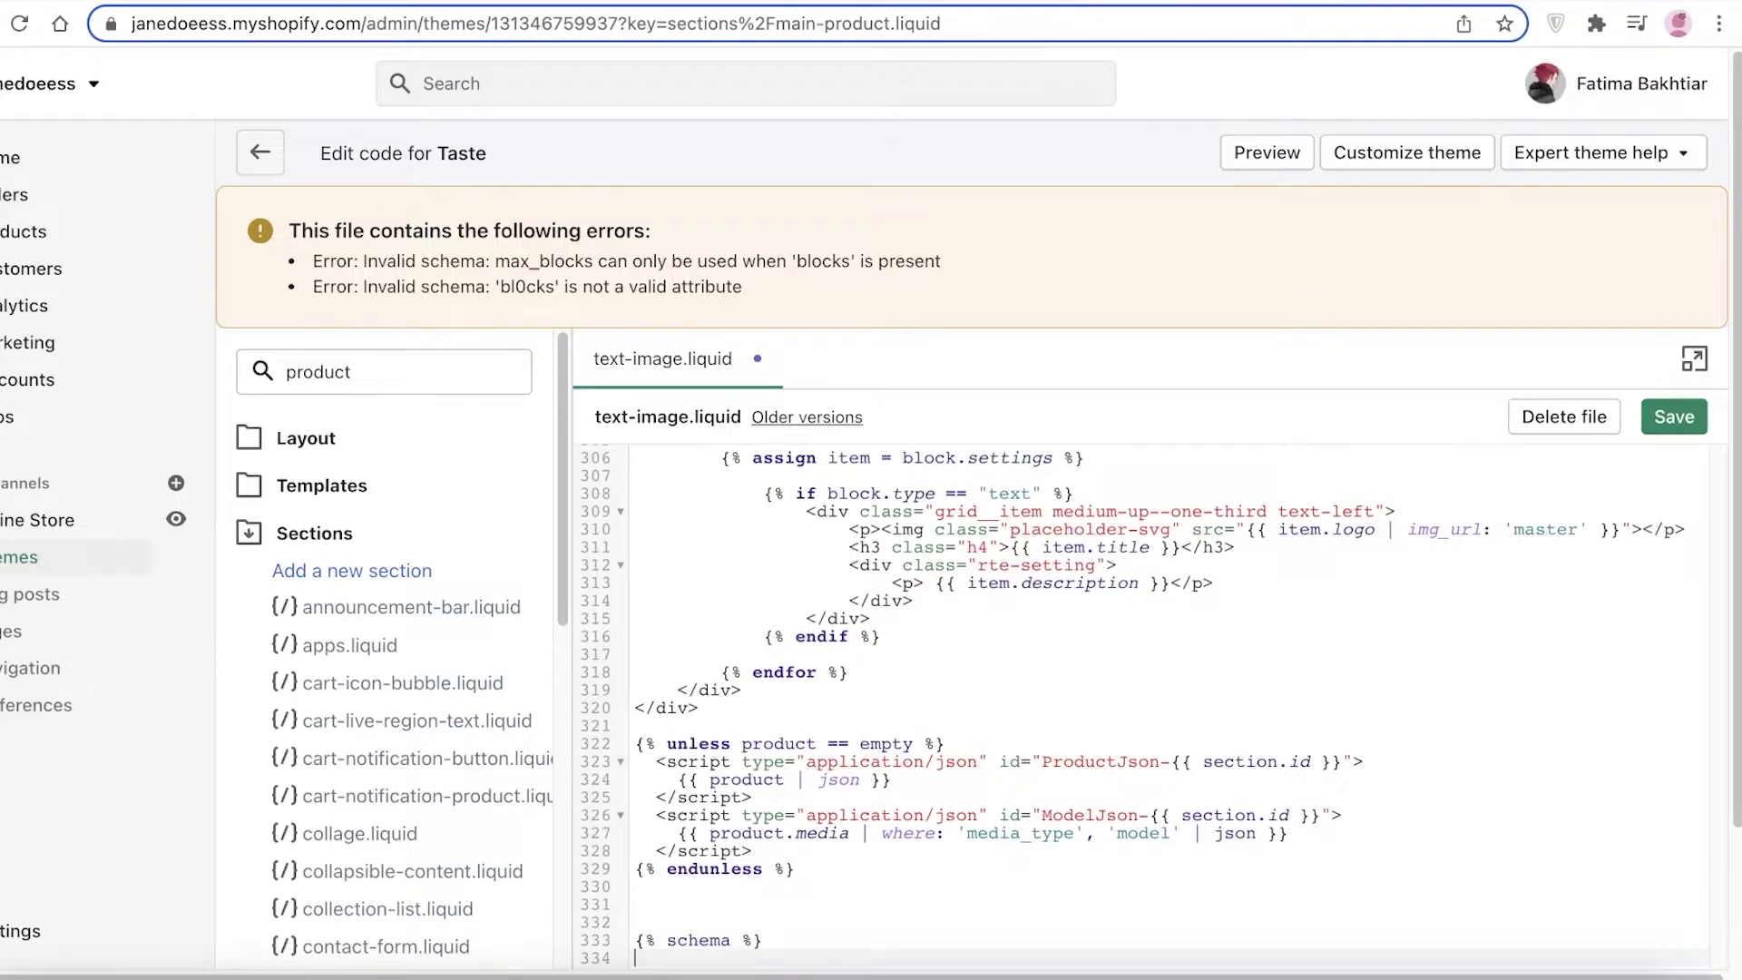
left_click(1656, 422)
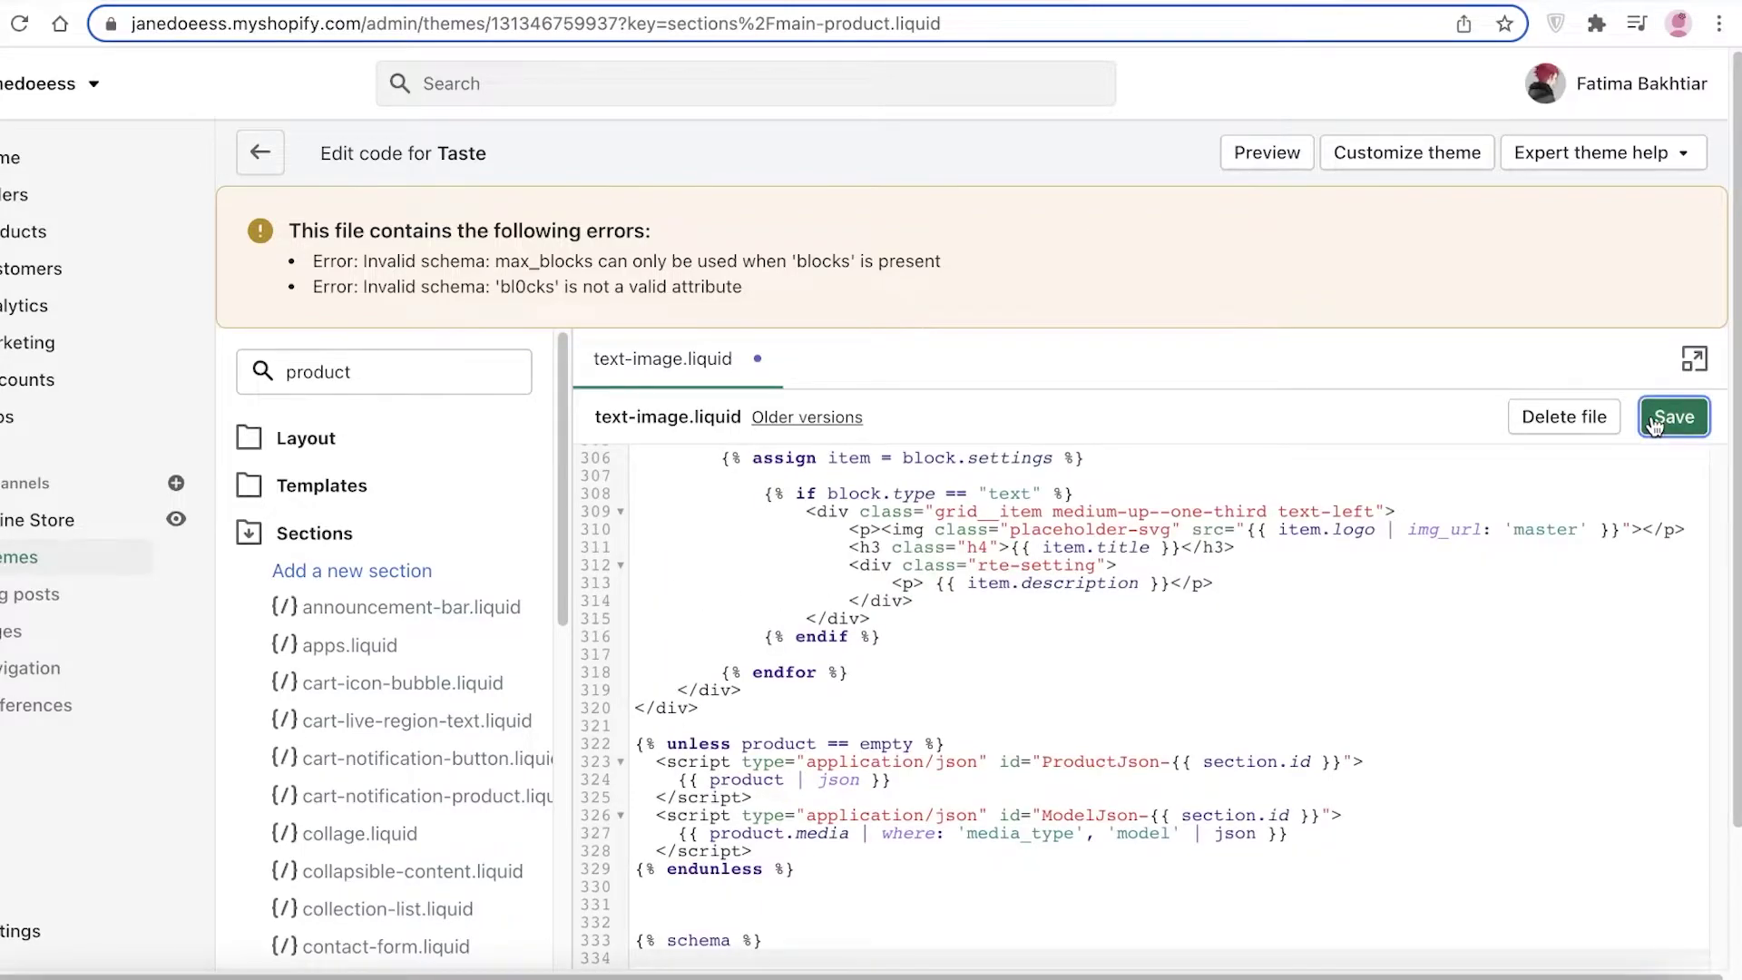
Step: Examine the pasted code in text-image.liquid in light of the reported schema error
scroll(928, 593, "down", 2)
scroll(928, 593, "up", 20)
scroll(928, 593, "up", 20)
scroll(1233, 499, "down", 3)
scroll(1228, 498, "up", 3)
scroll(1047, 539, "down", 3)
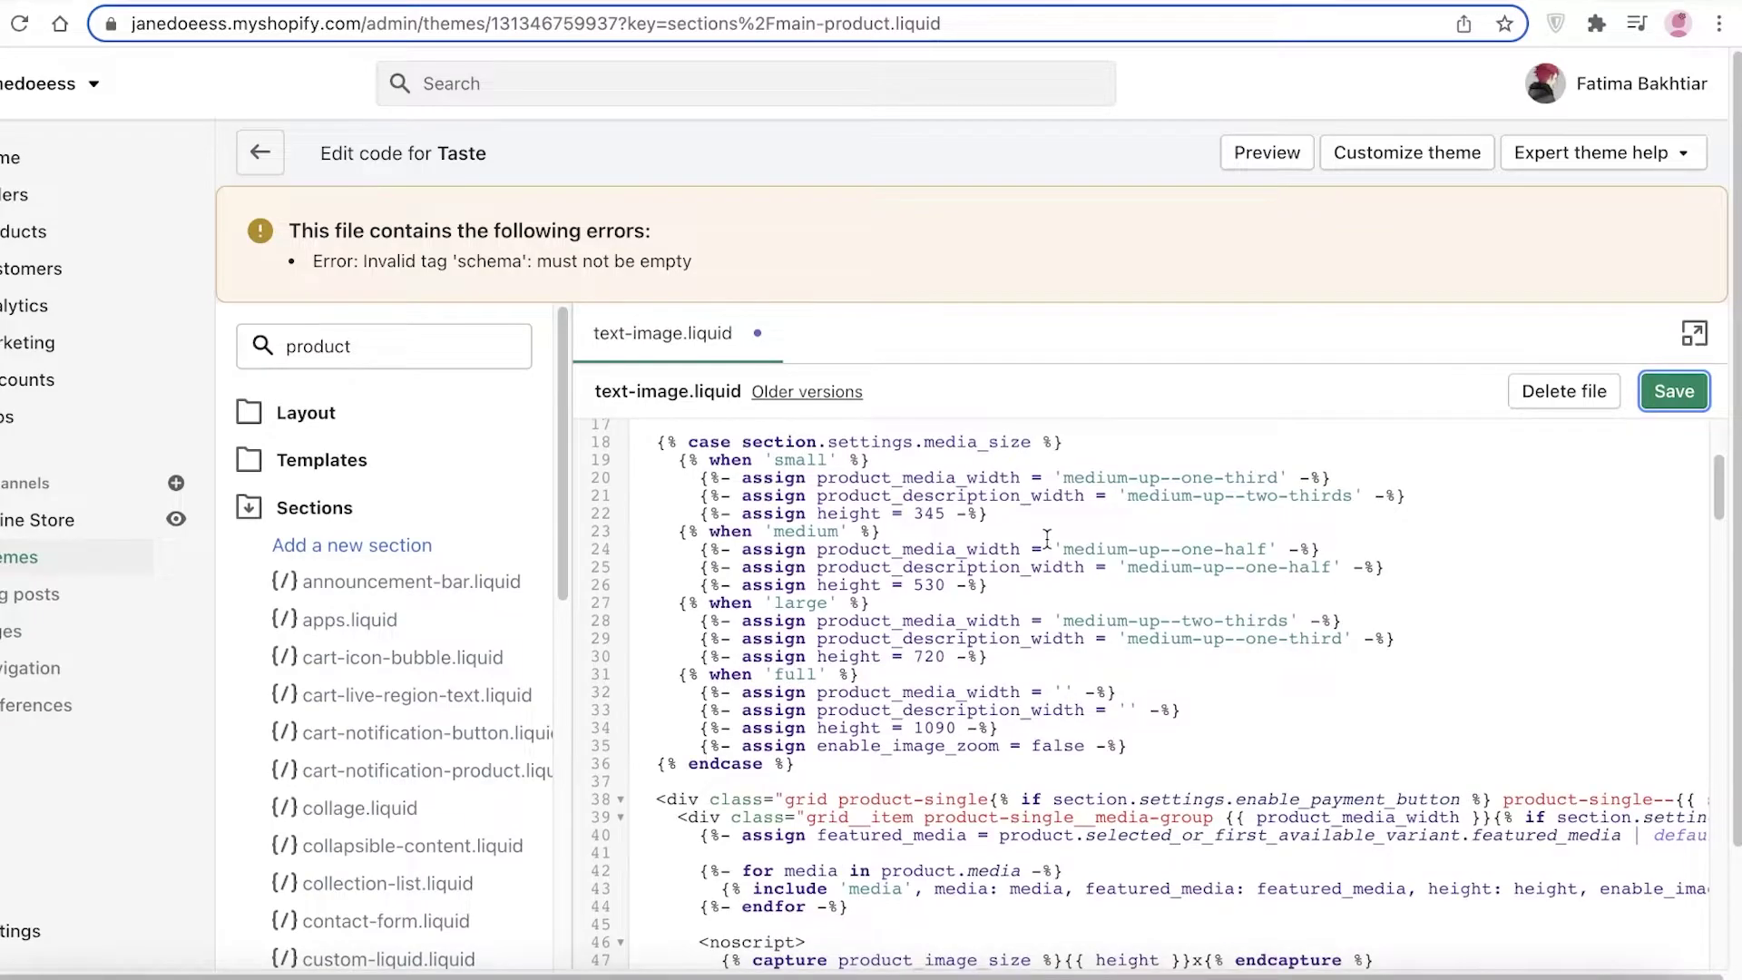
scroll(1270, 726, "down", 6)
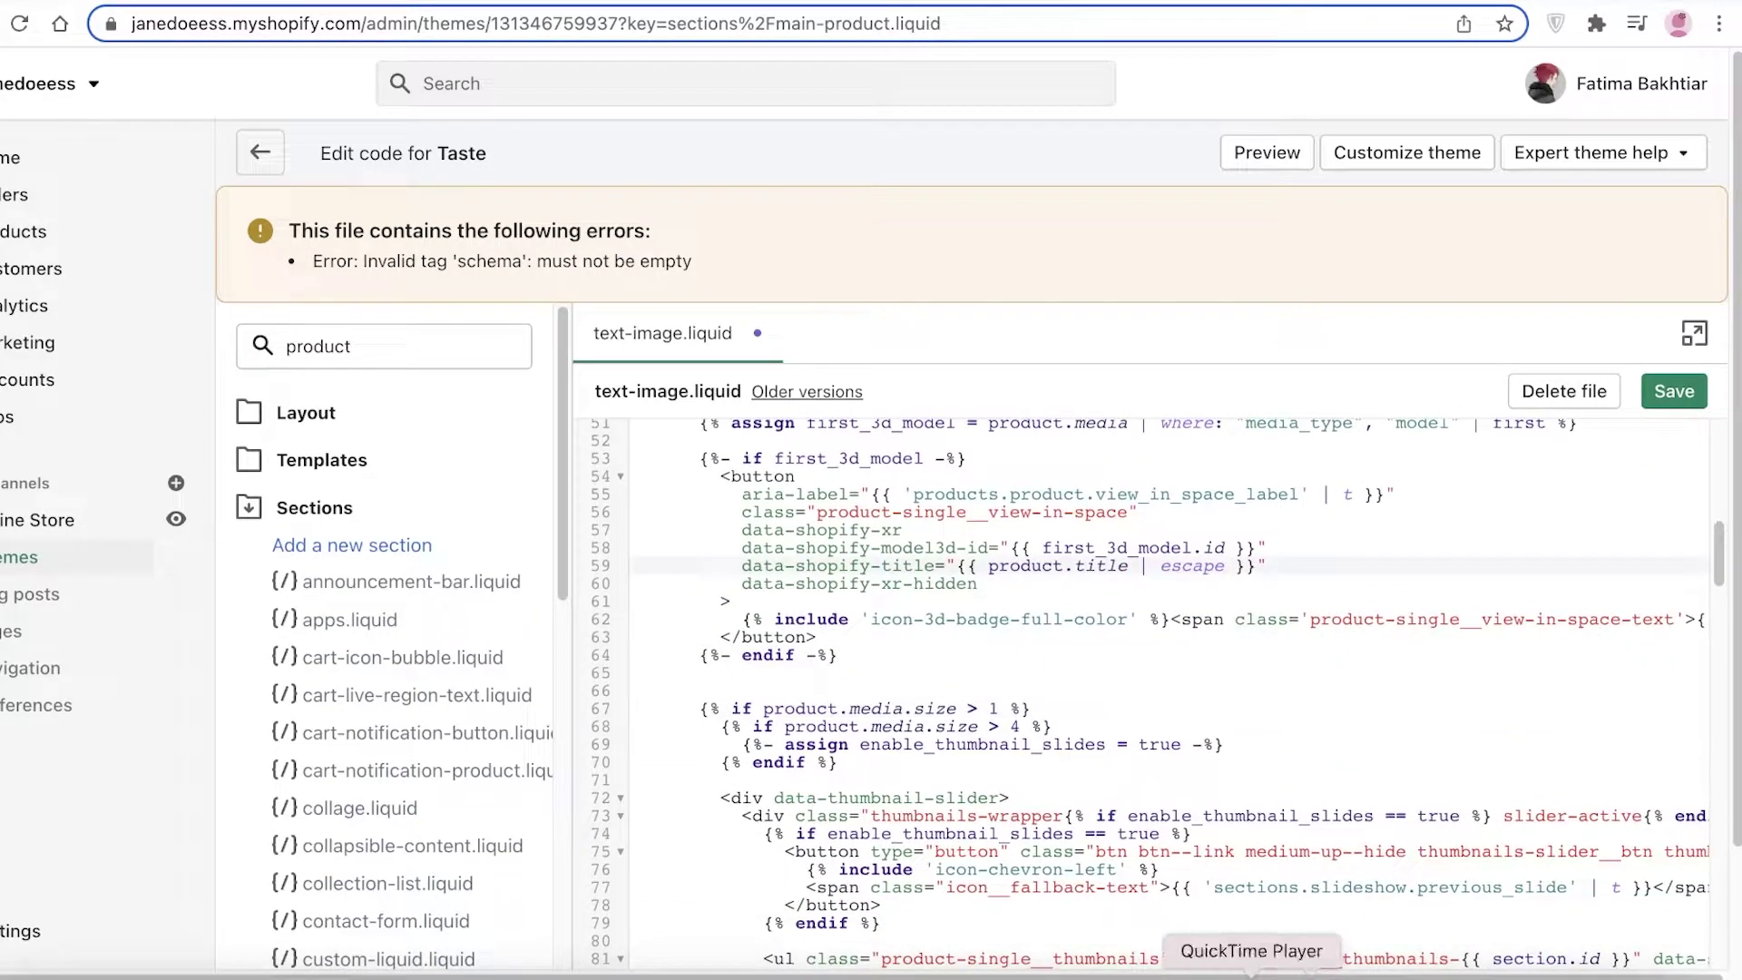
scroll(1176, 421, "down", 1)
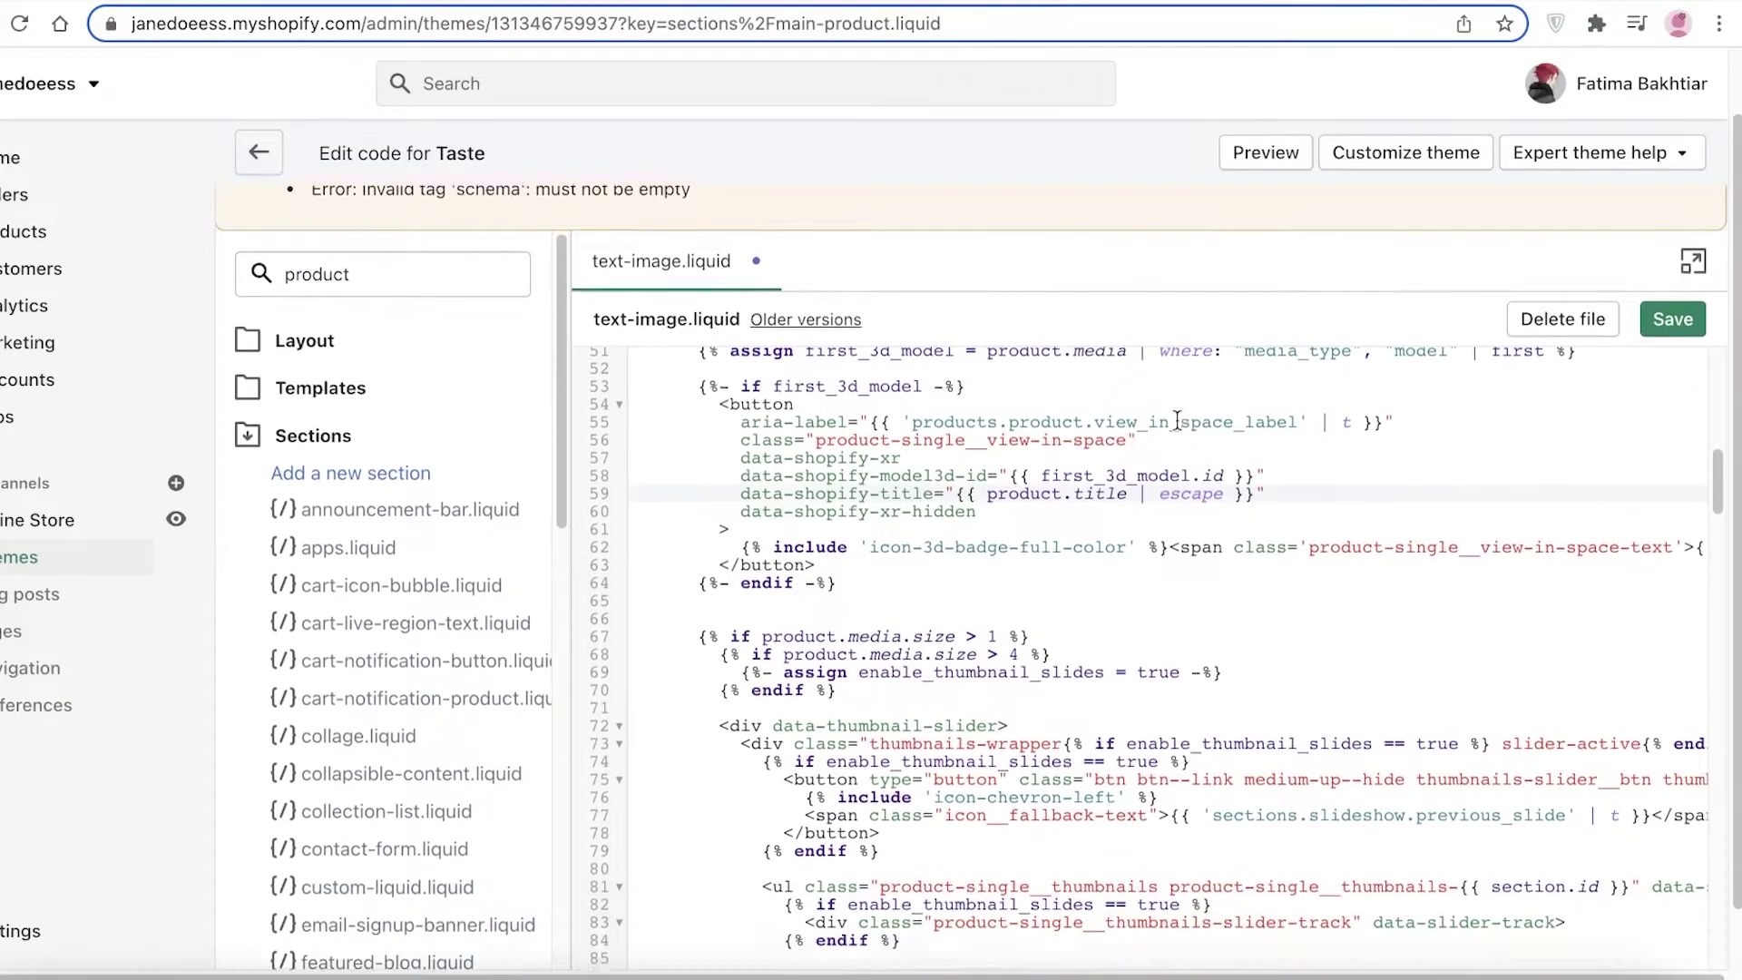
Step: Remove the empty schema and endschema tags from the end of text-image.liquid, save the file and leave the expanded editor view
scroll(1177, 421, "down", 10)
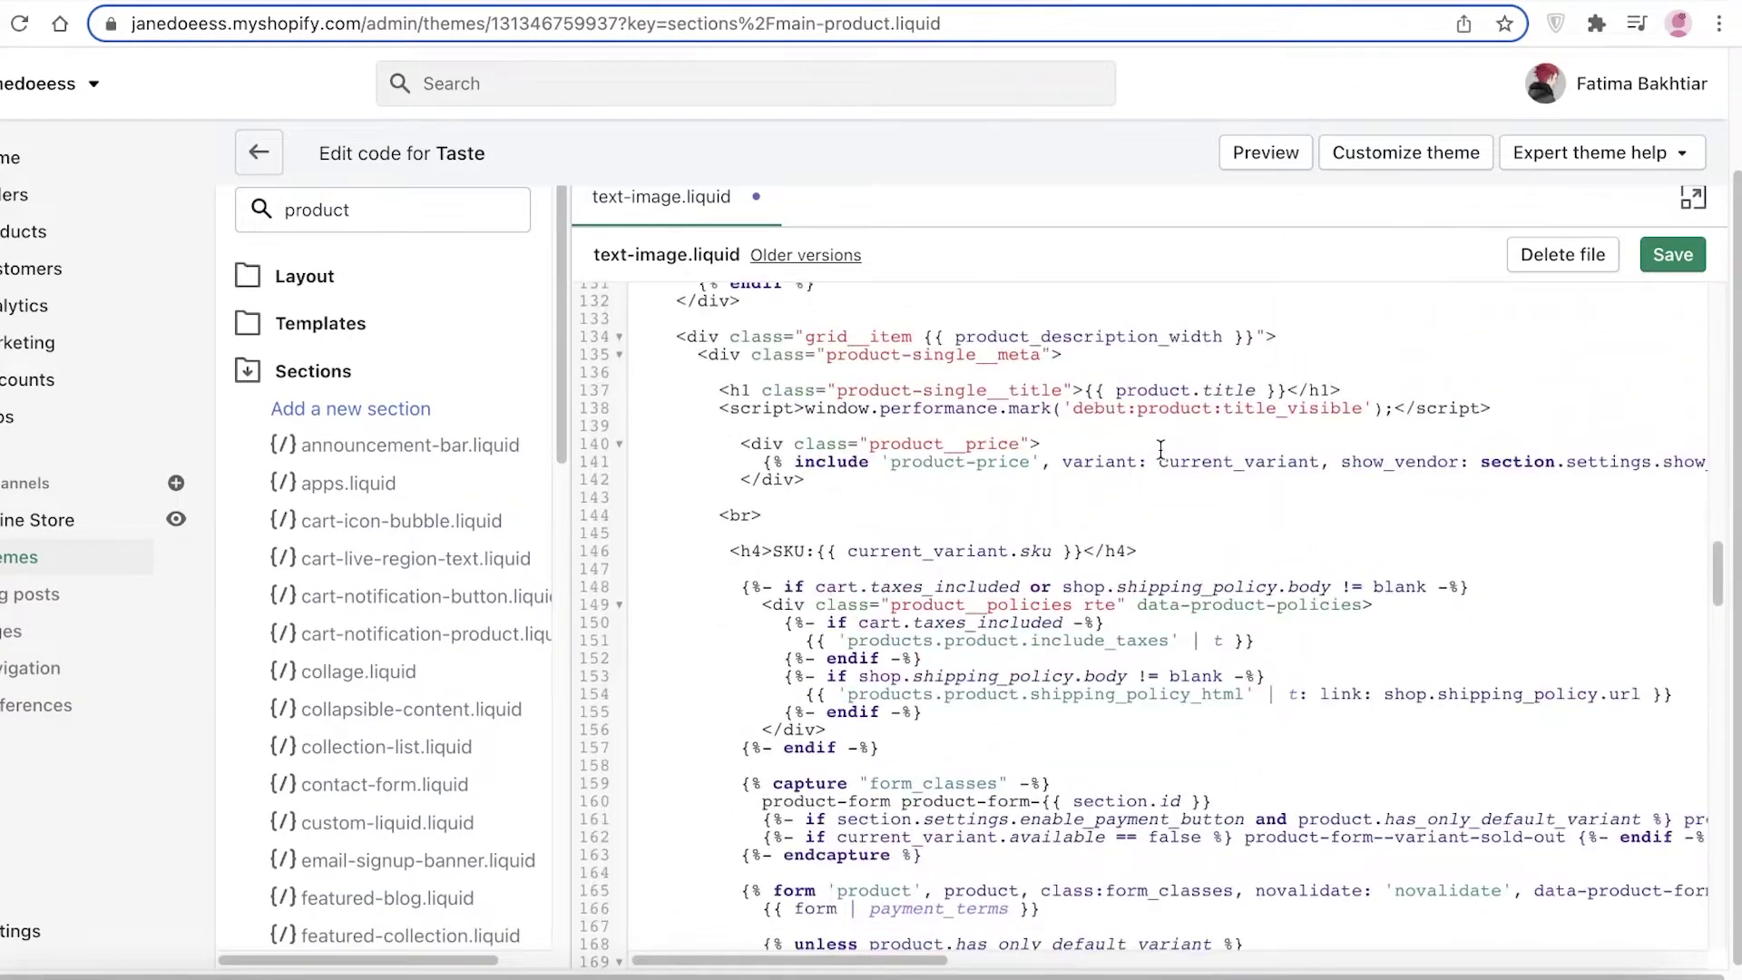
scroll(1161, 449, "down", 7)
scroll(1159, 447, "down", 3)
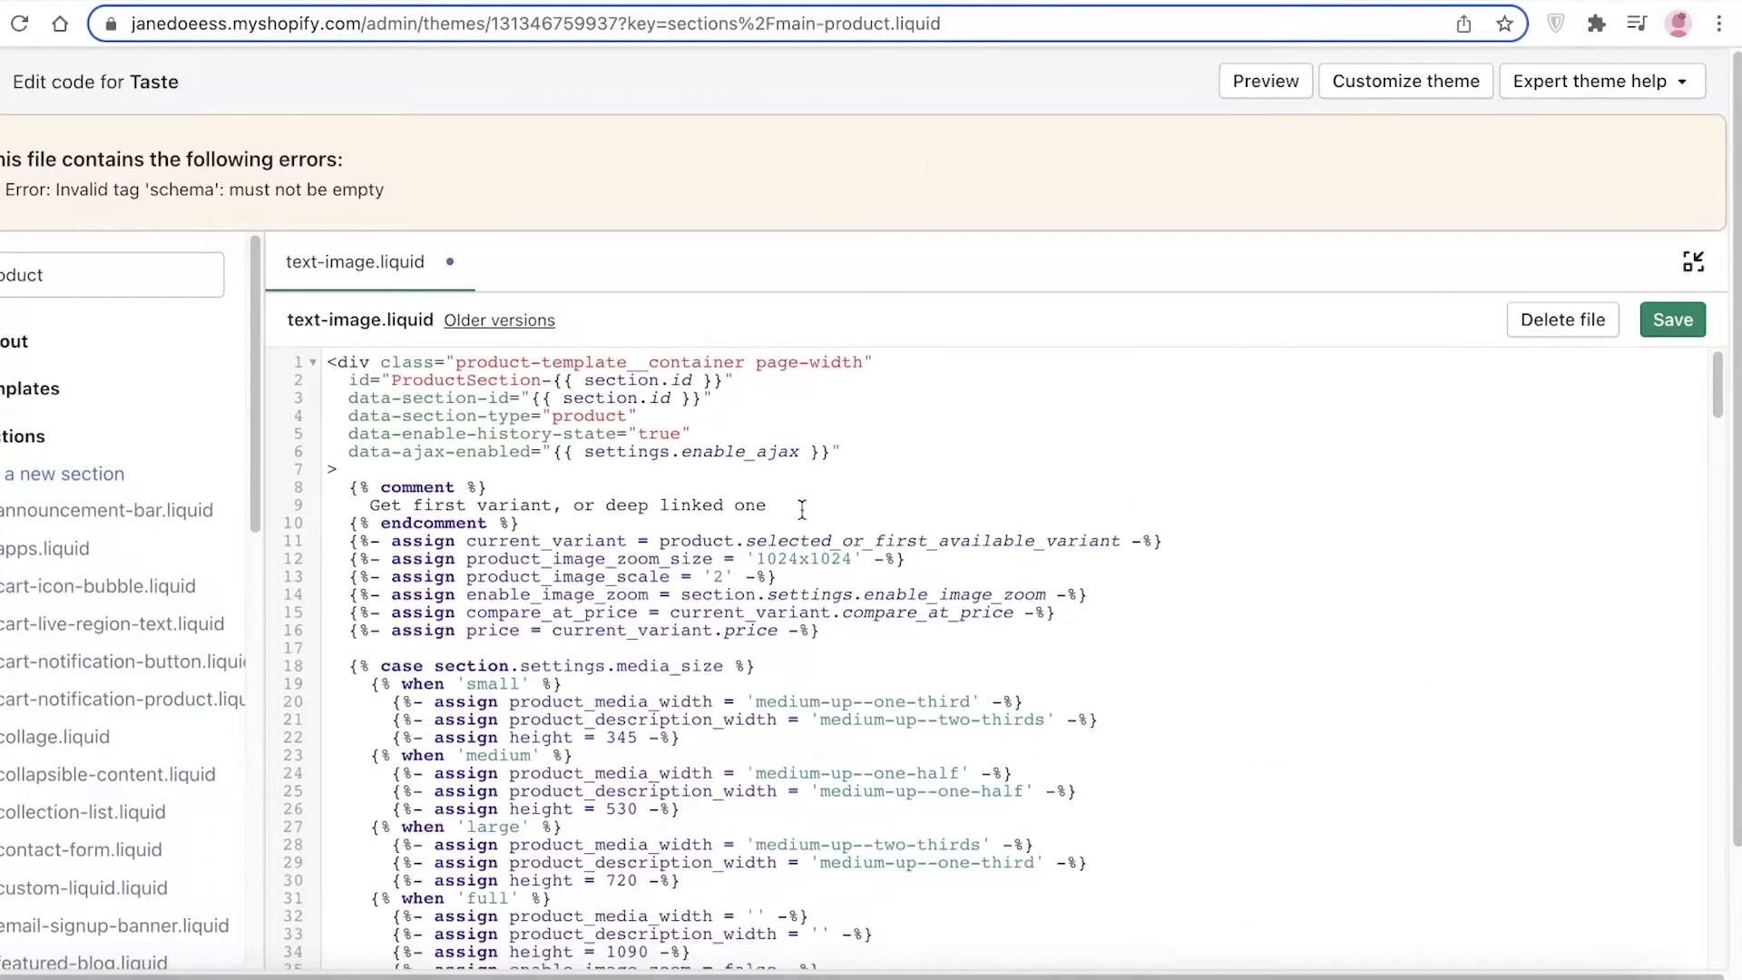
scroll(802, 509, "down", 10)
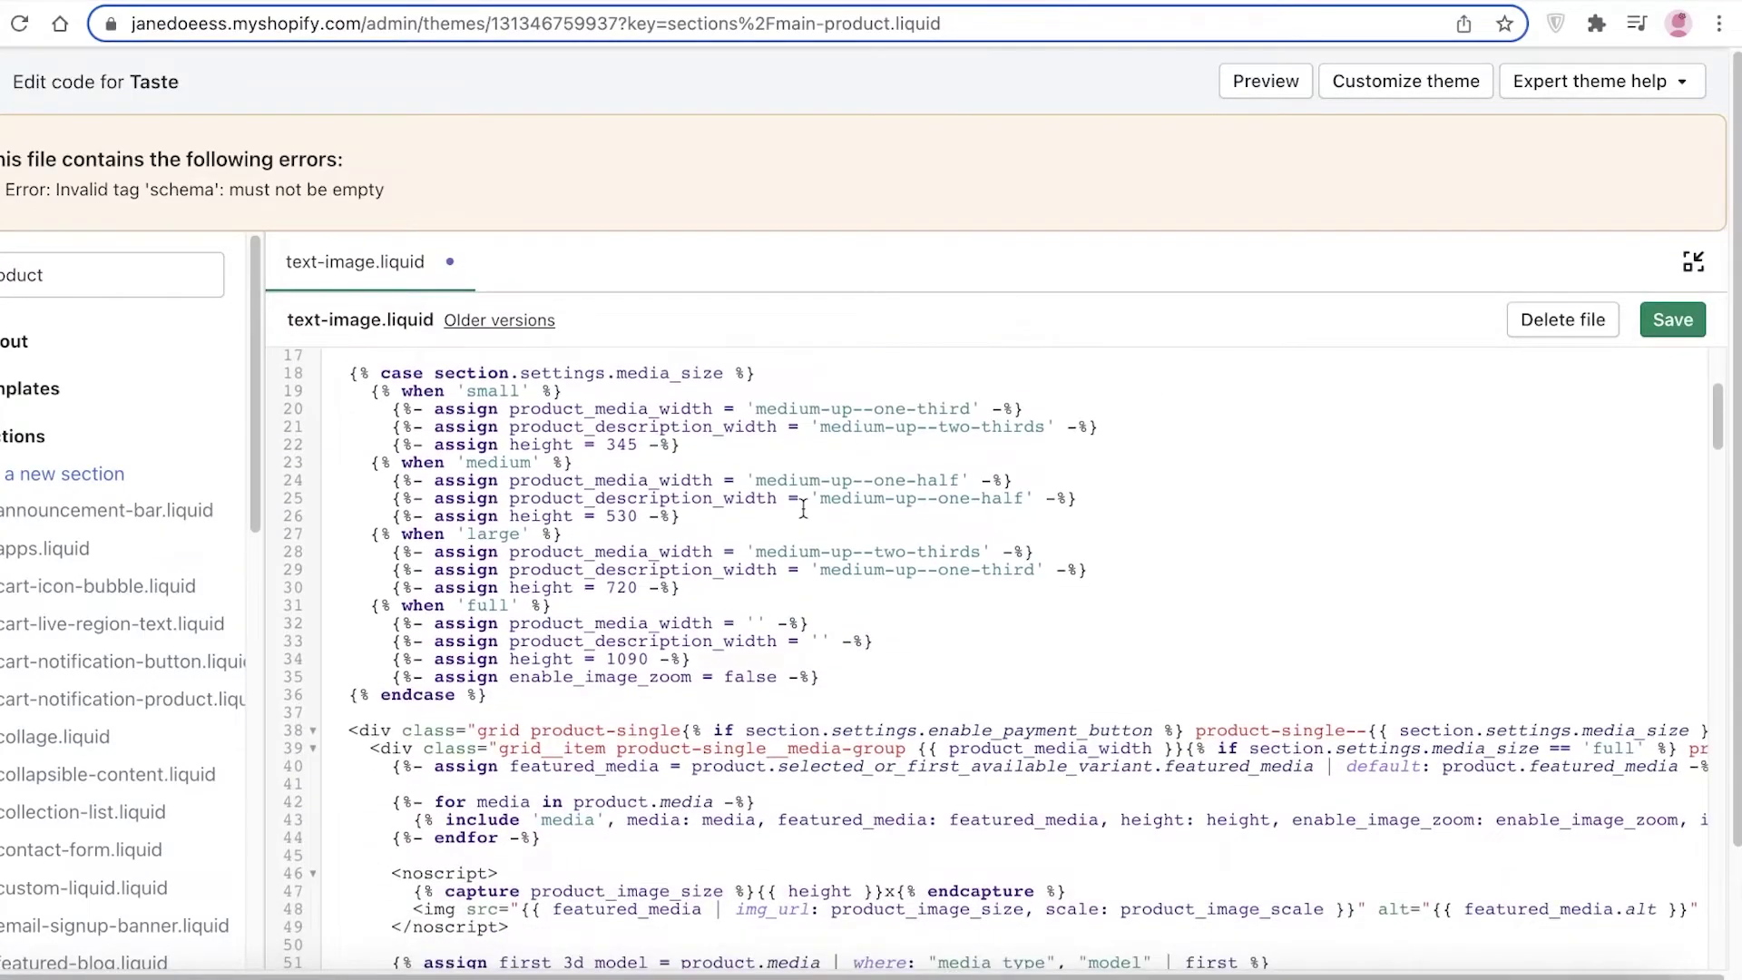
scroll(1364, 564, "down", 20)
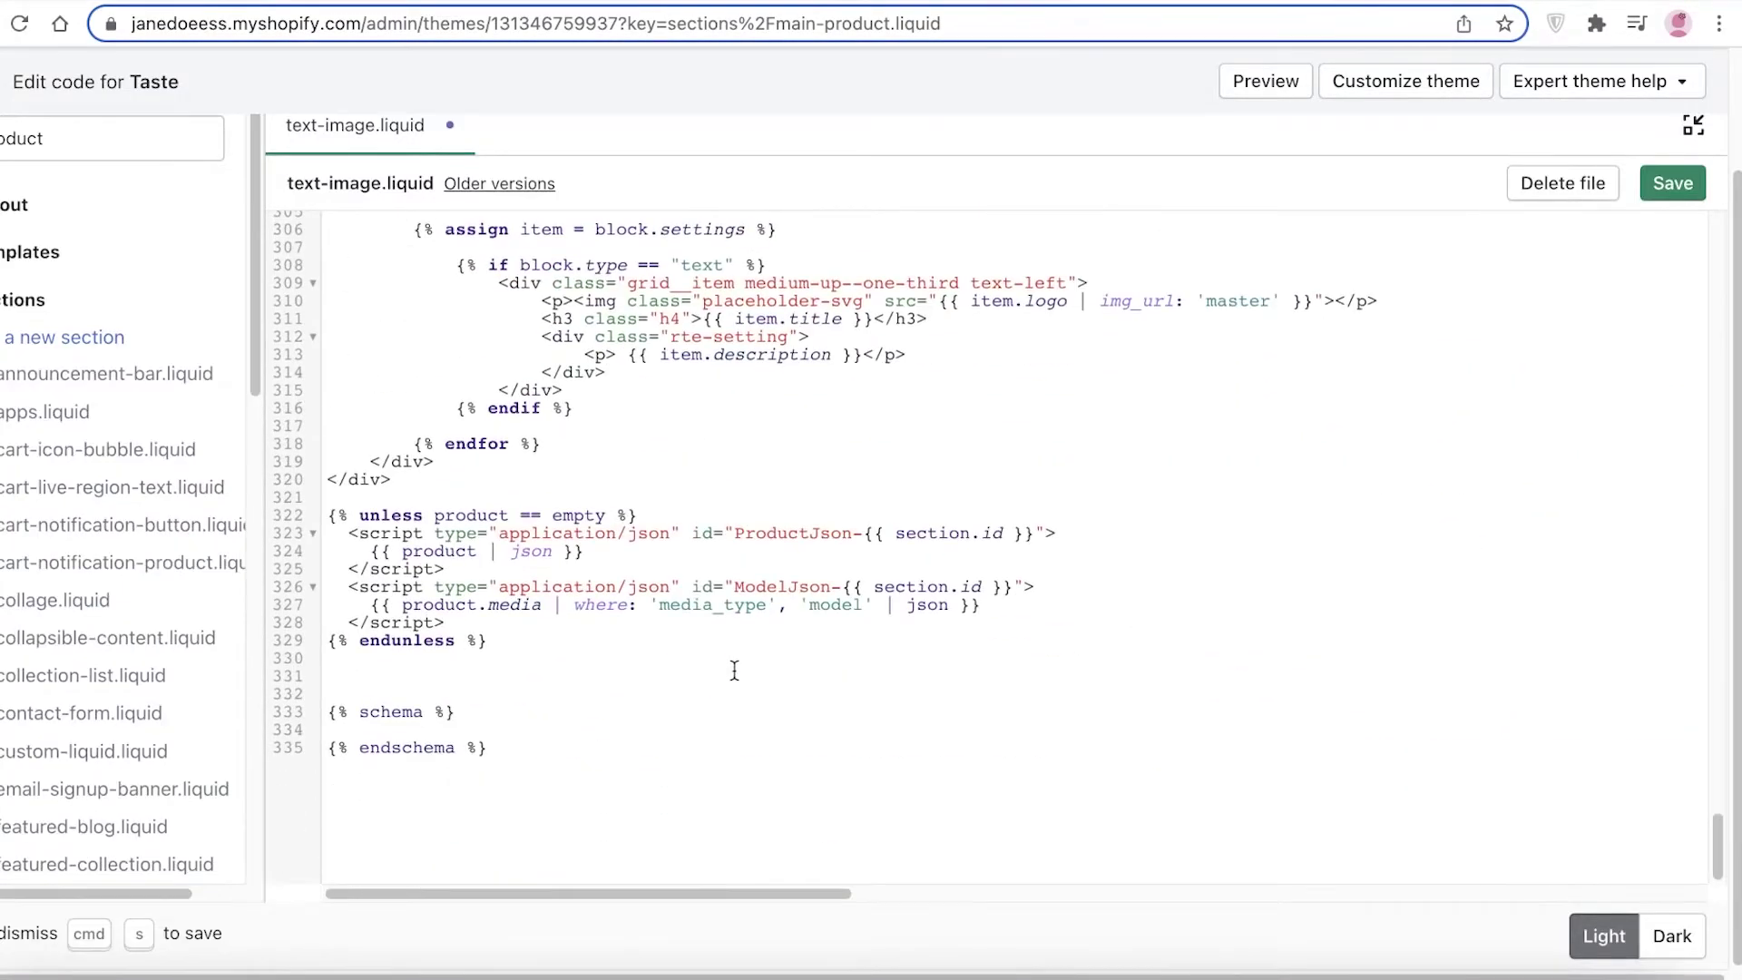
left_click(482, 711)
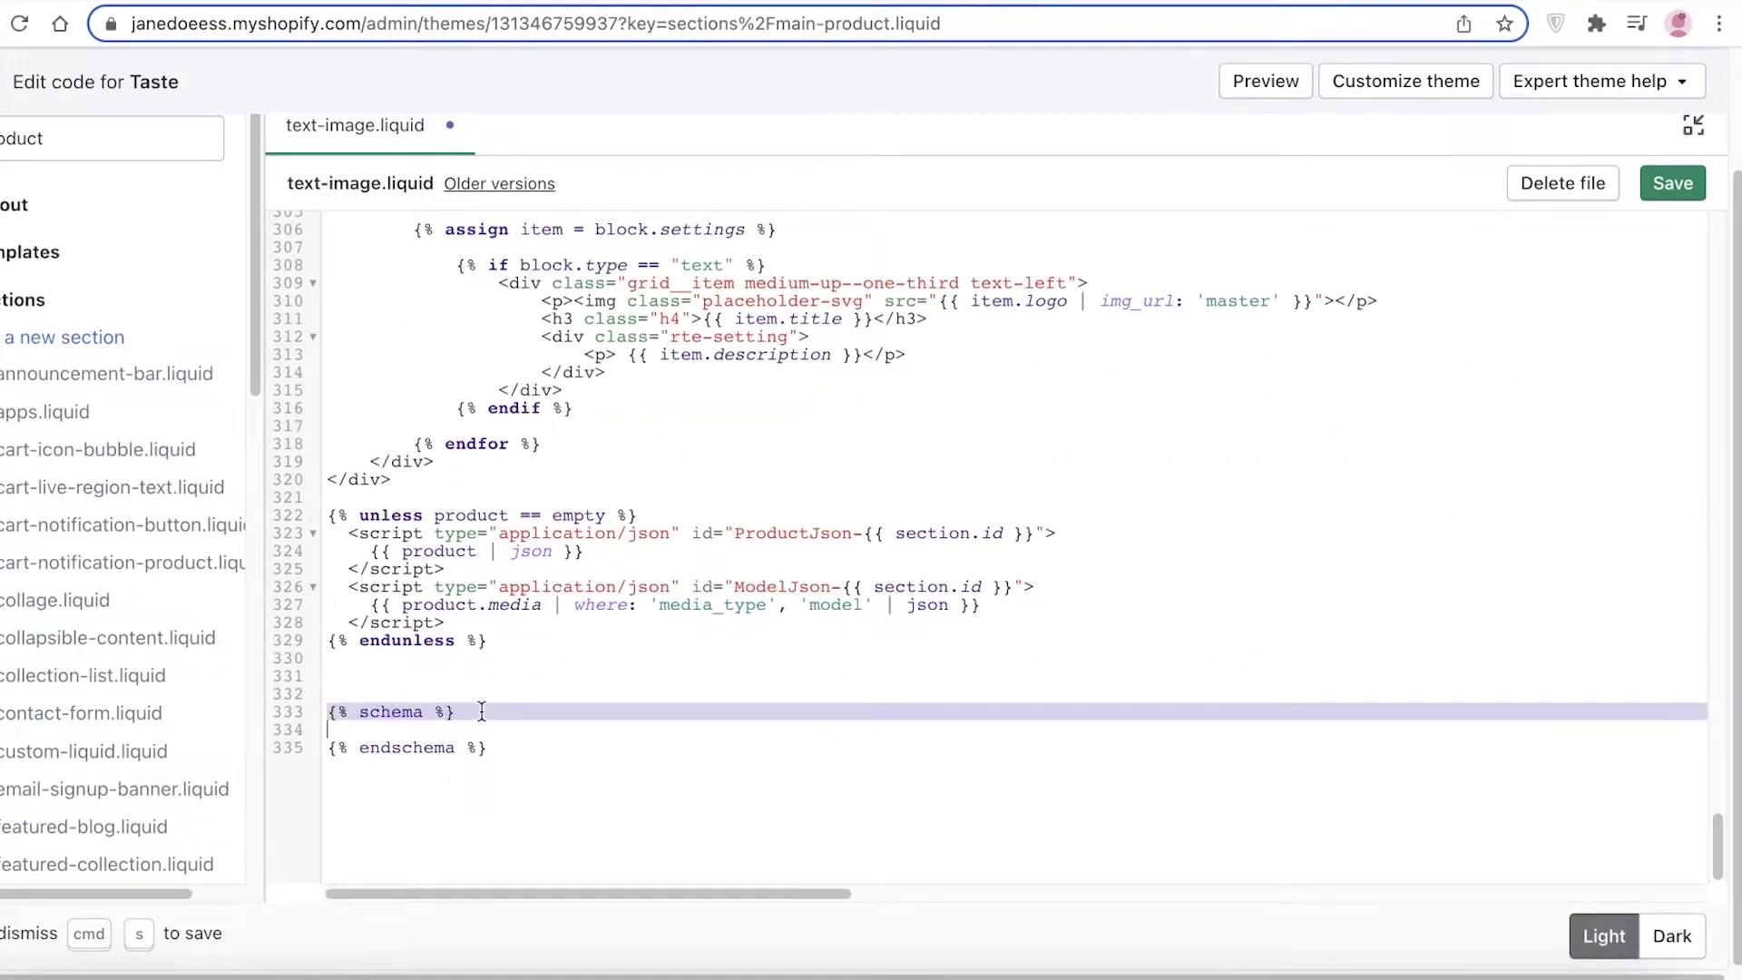
key("BackSpace")
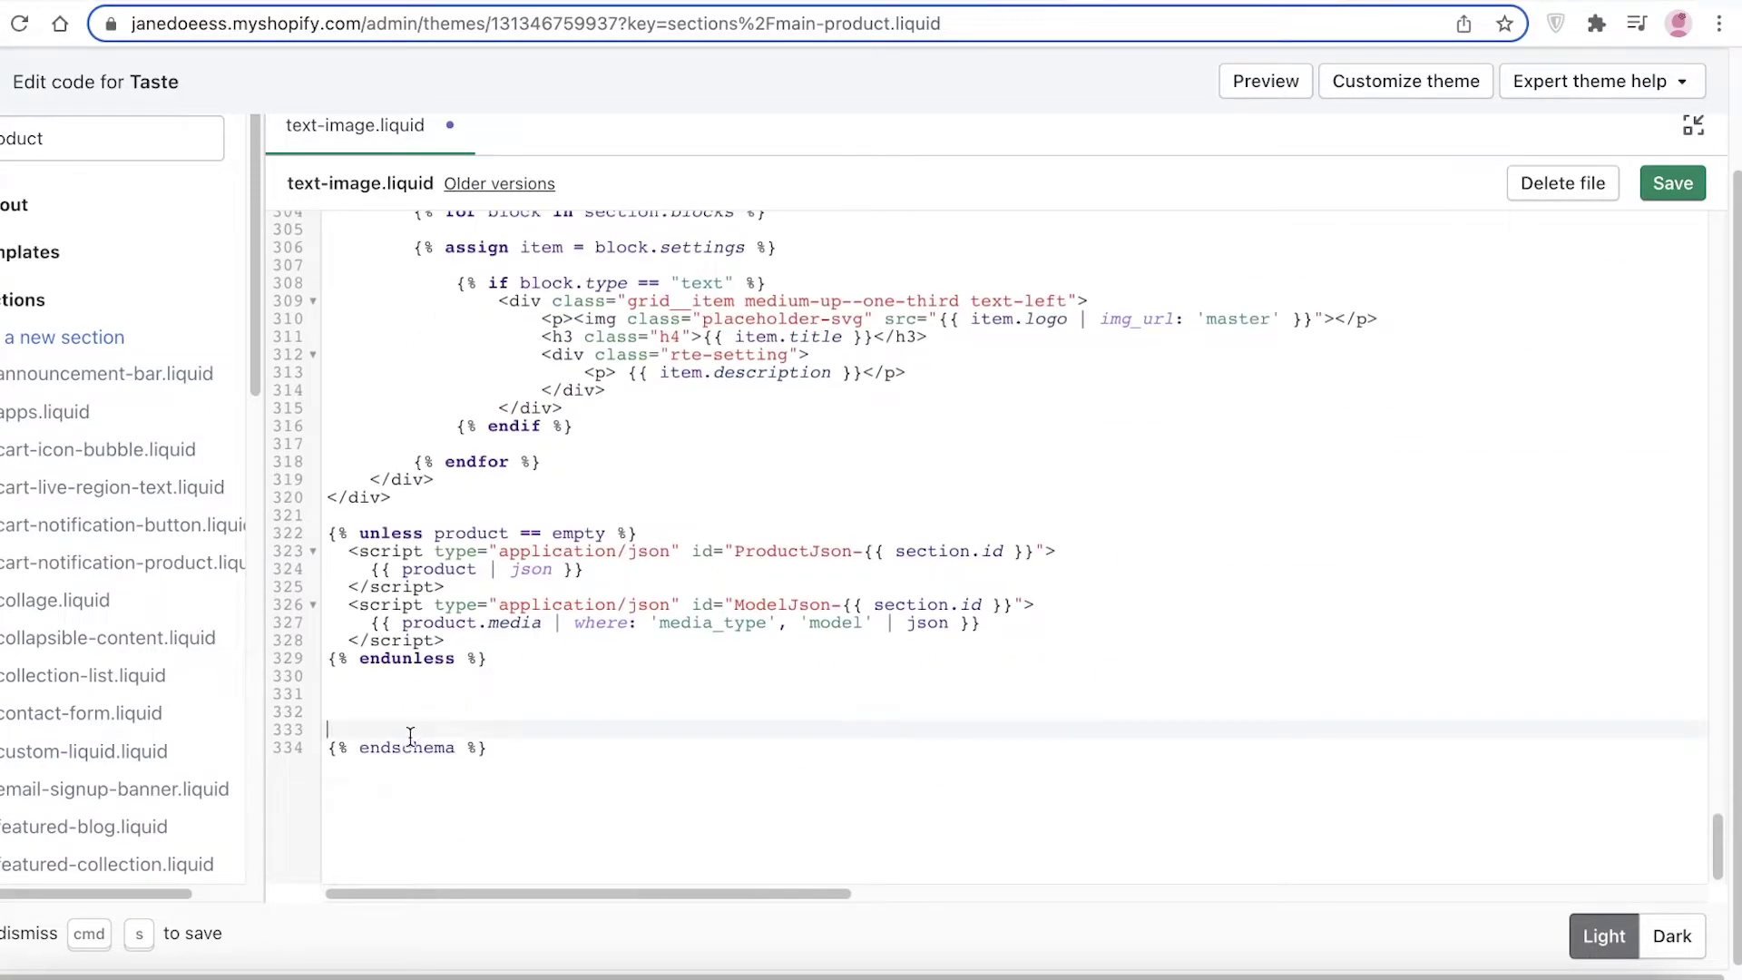
triple_click(410, 747)
key("BackSpace")
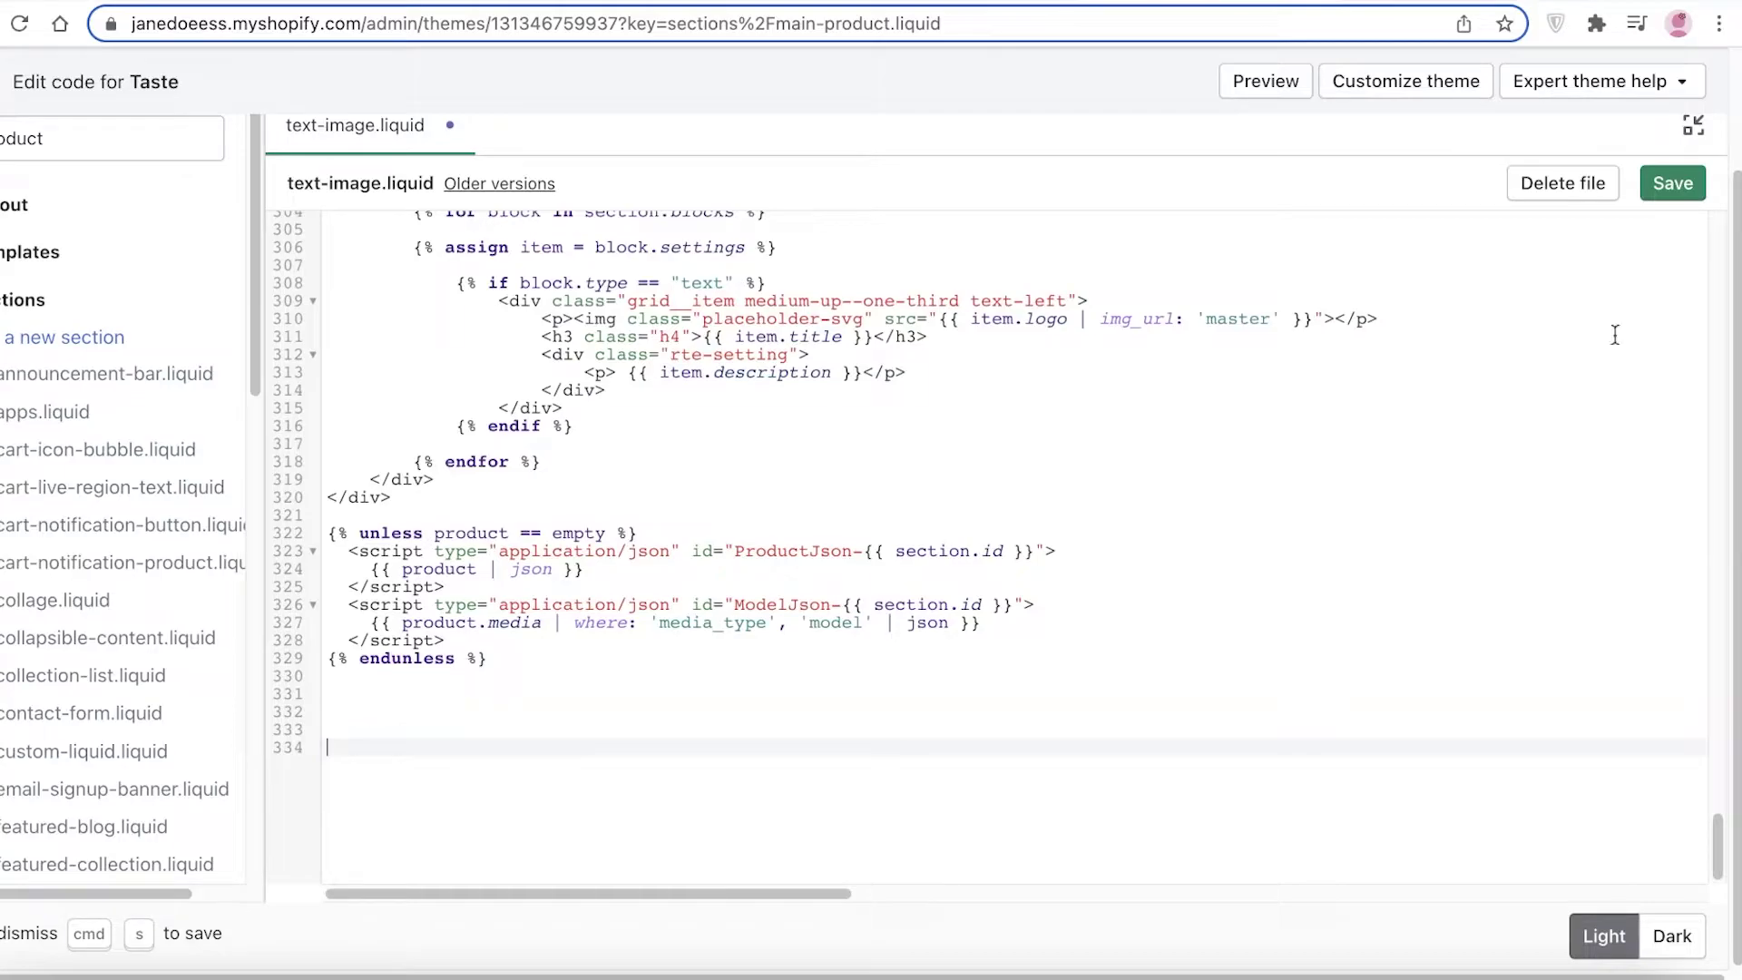
left_click(1673, 183)
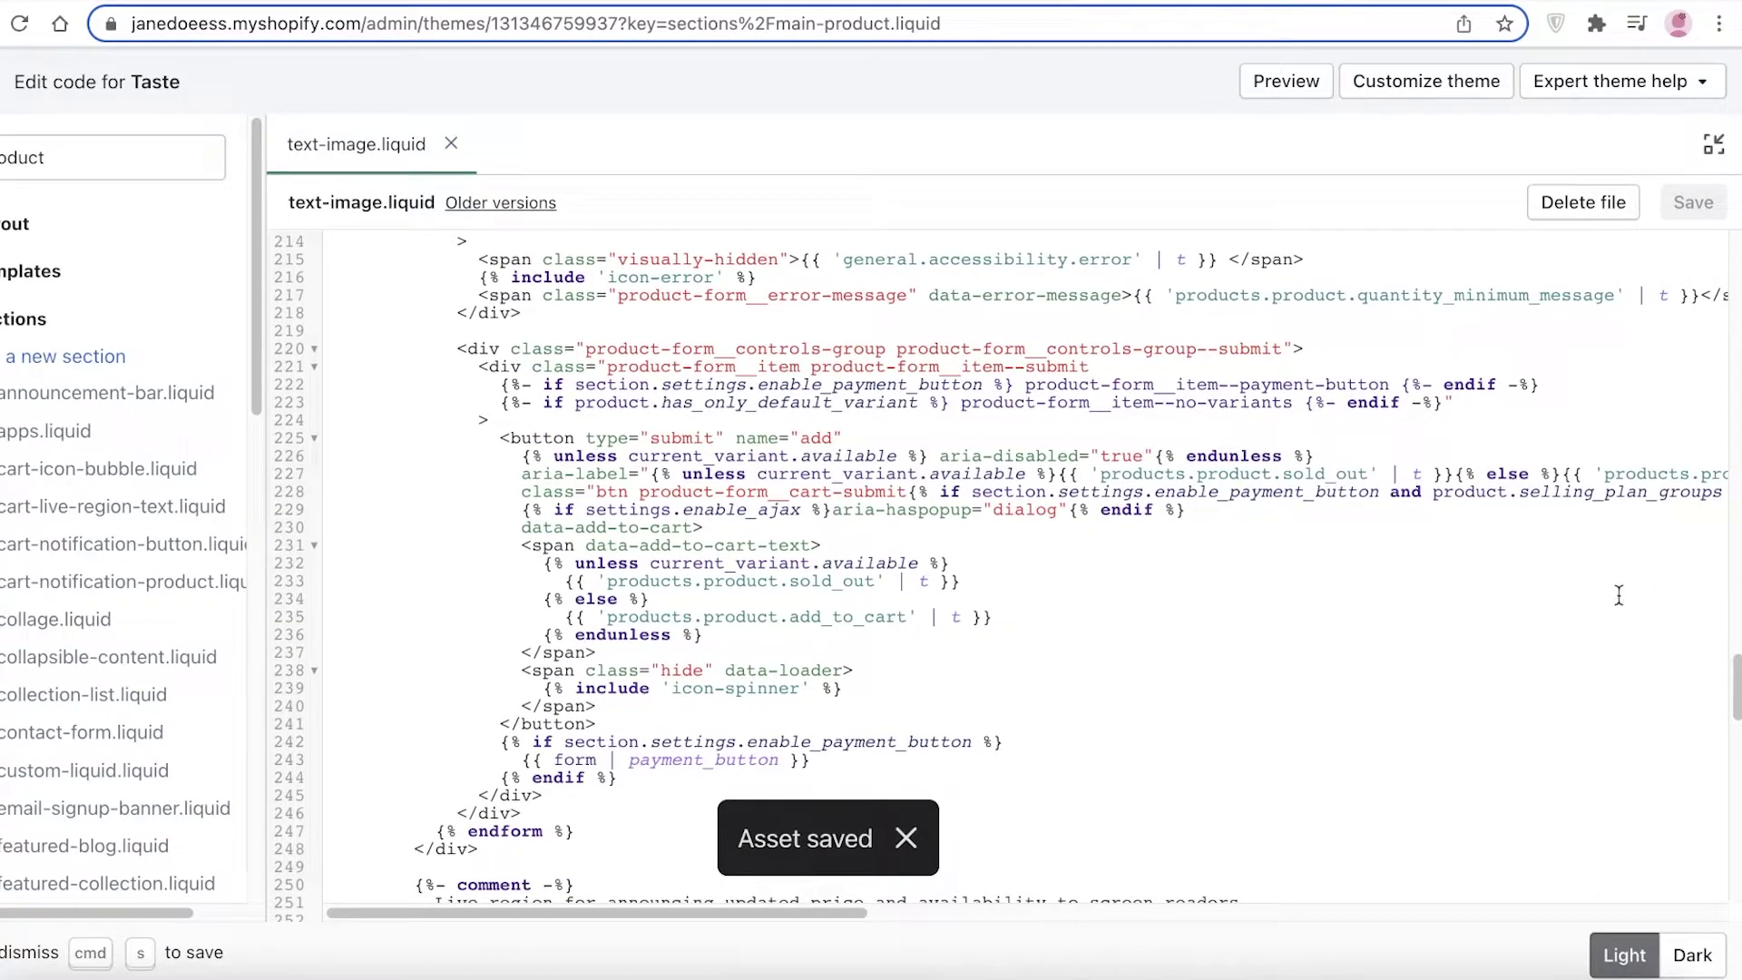
left_click(1714, 145)
scroll(992, 588, "down", 7)
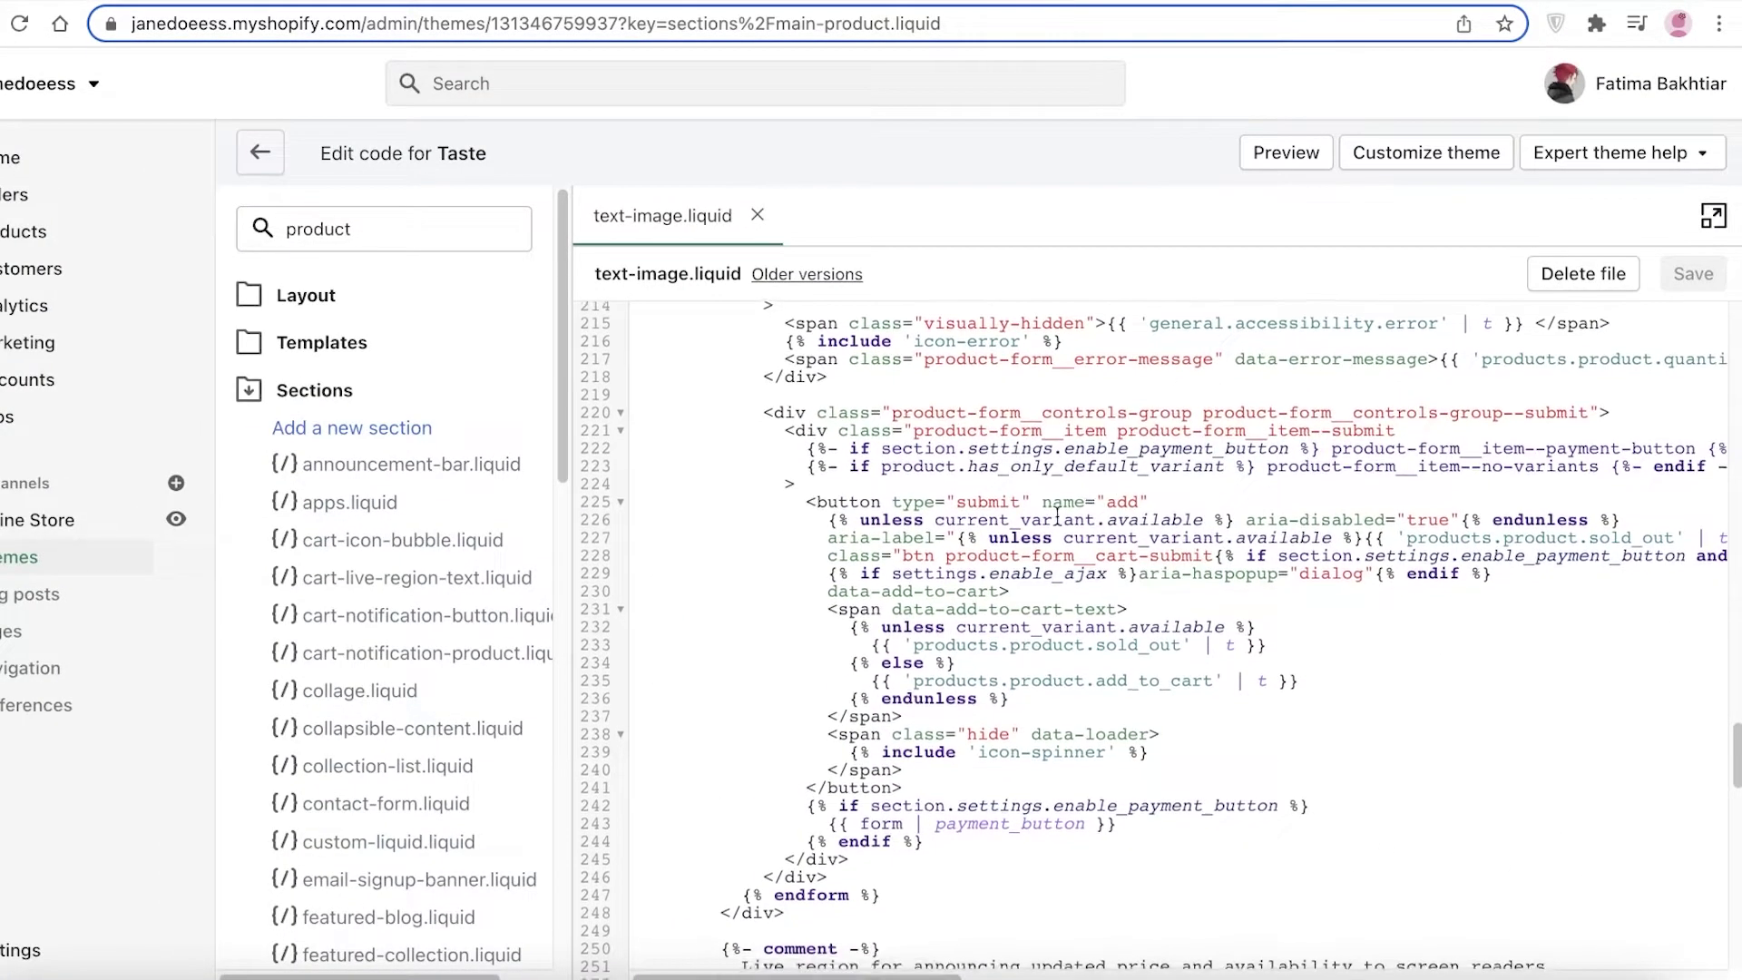
scroll(993, 587, "up", 20)
scroll(993, 588, "up", 20)
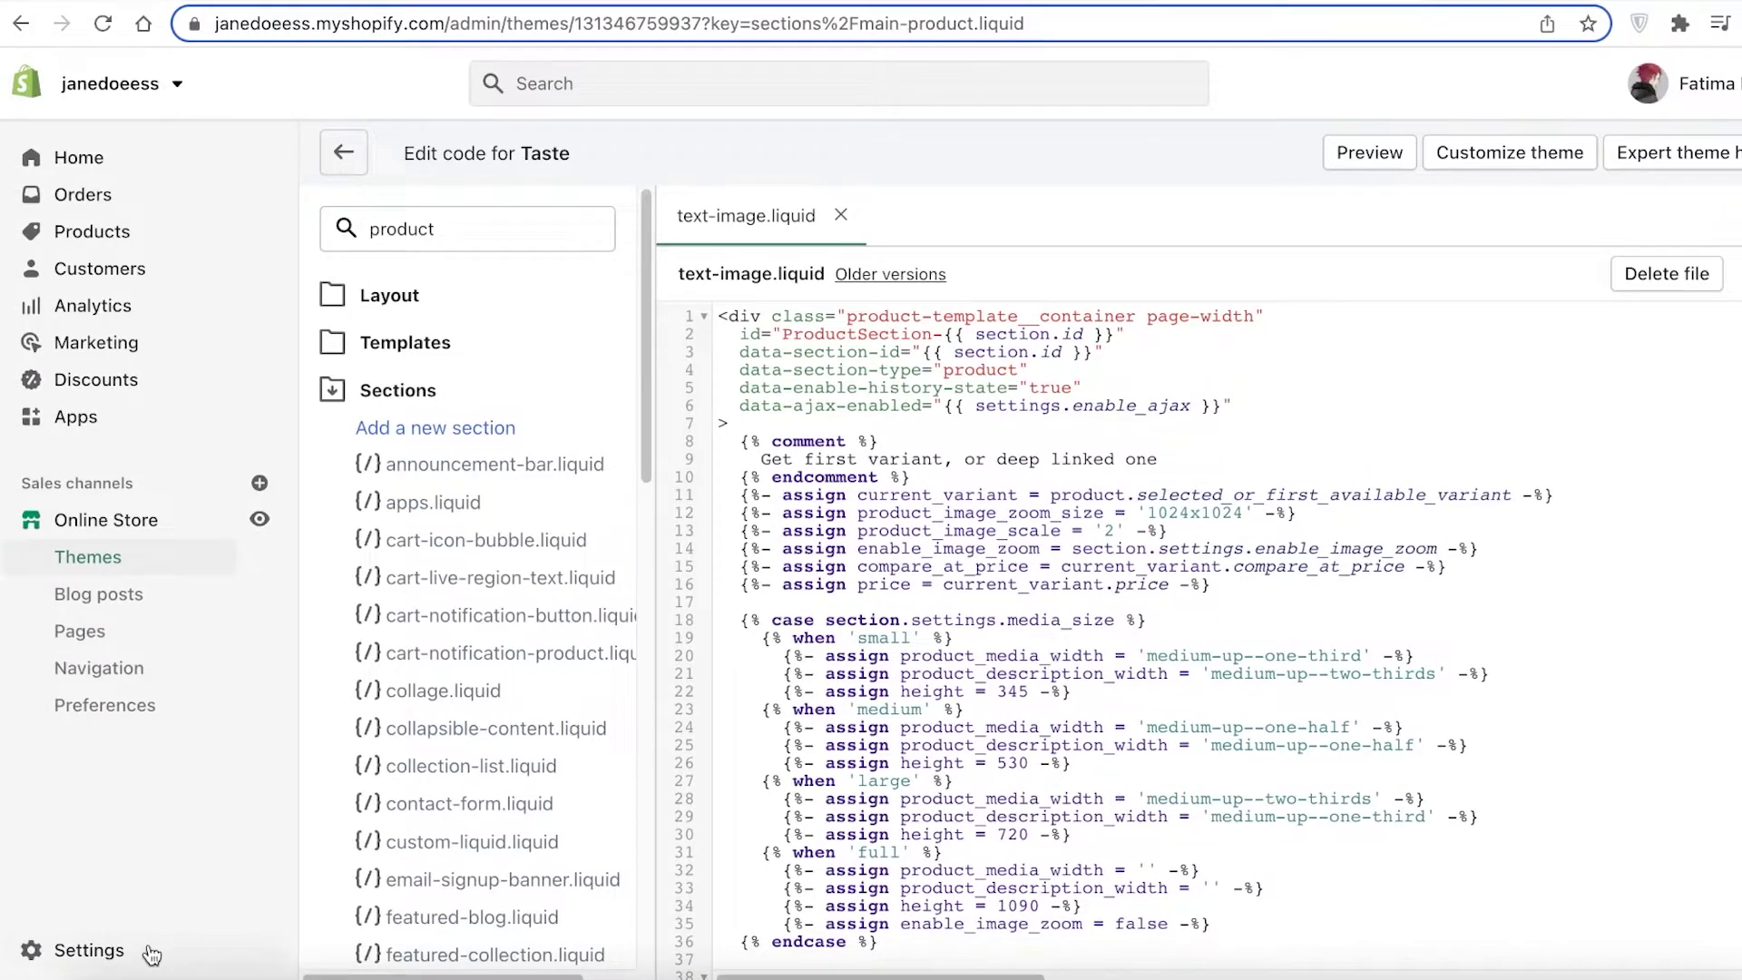
Step: Open the Files page in the store settings and look through the uploaded images
left_click(68, 948)
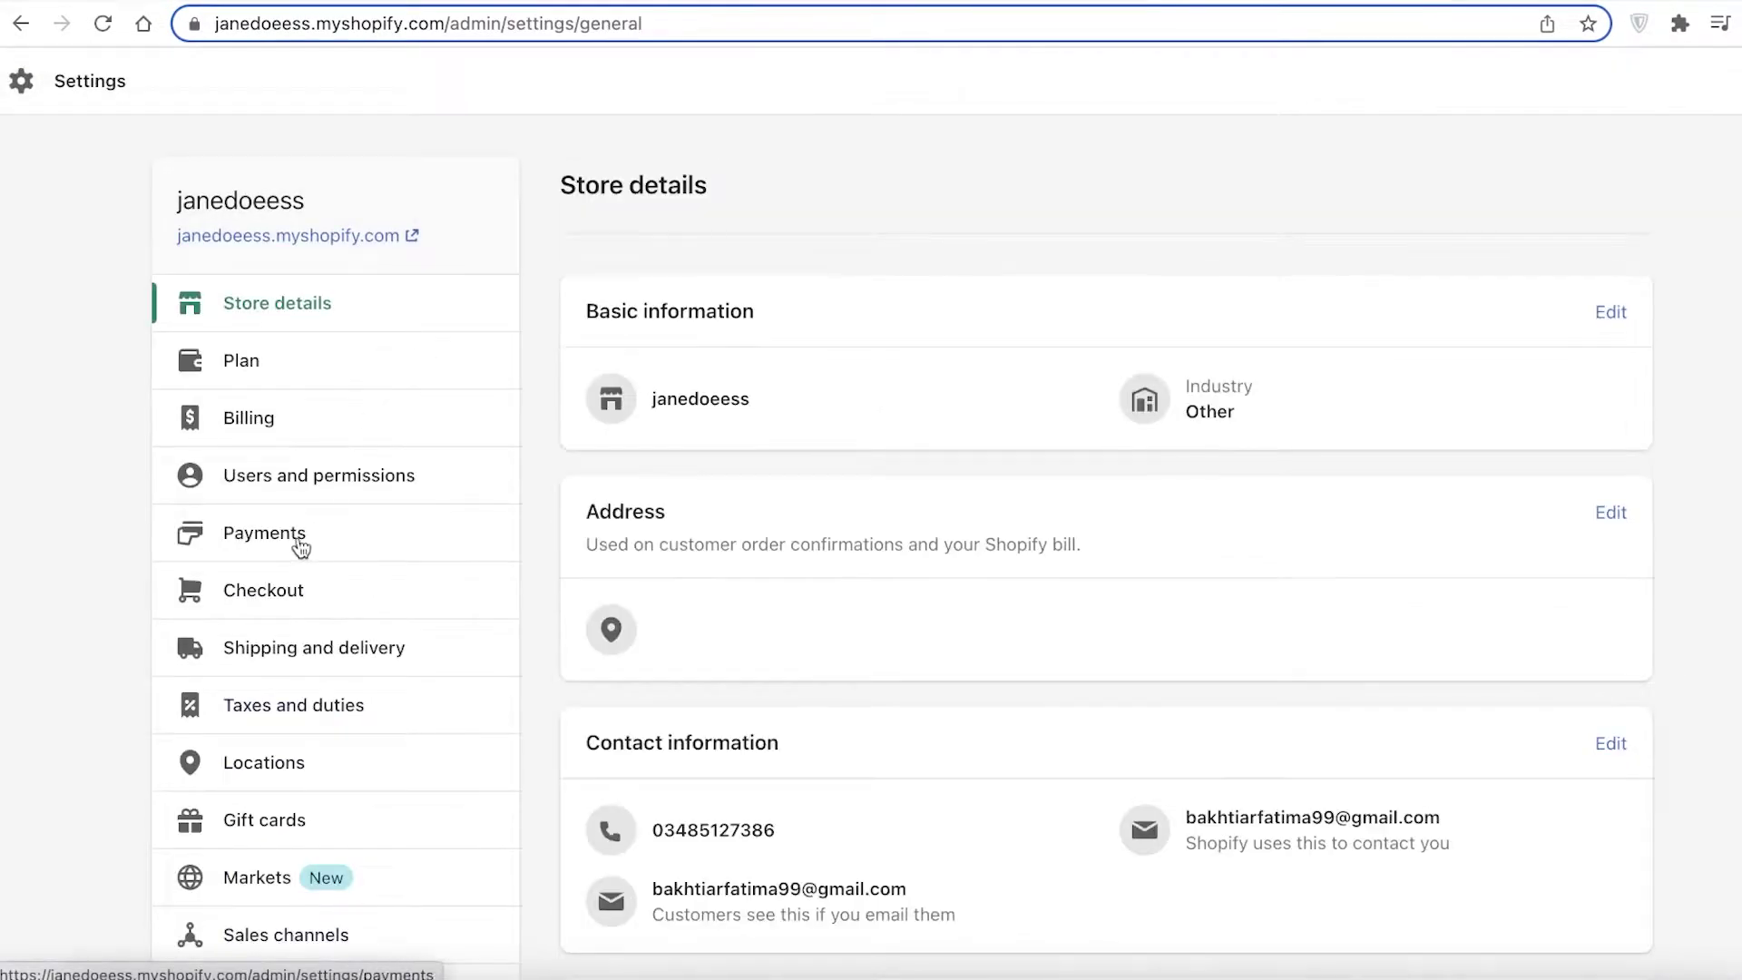
scroll(335, 385, "down", 6)
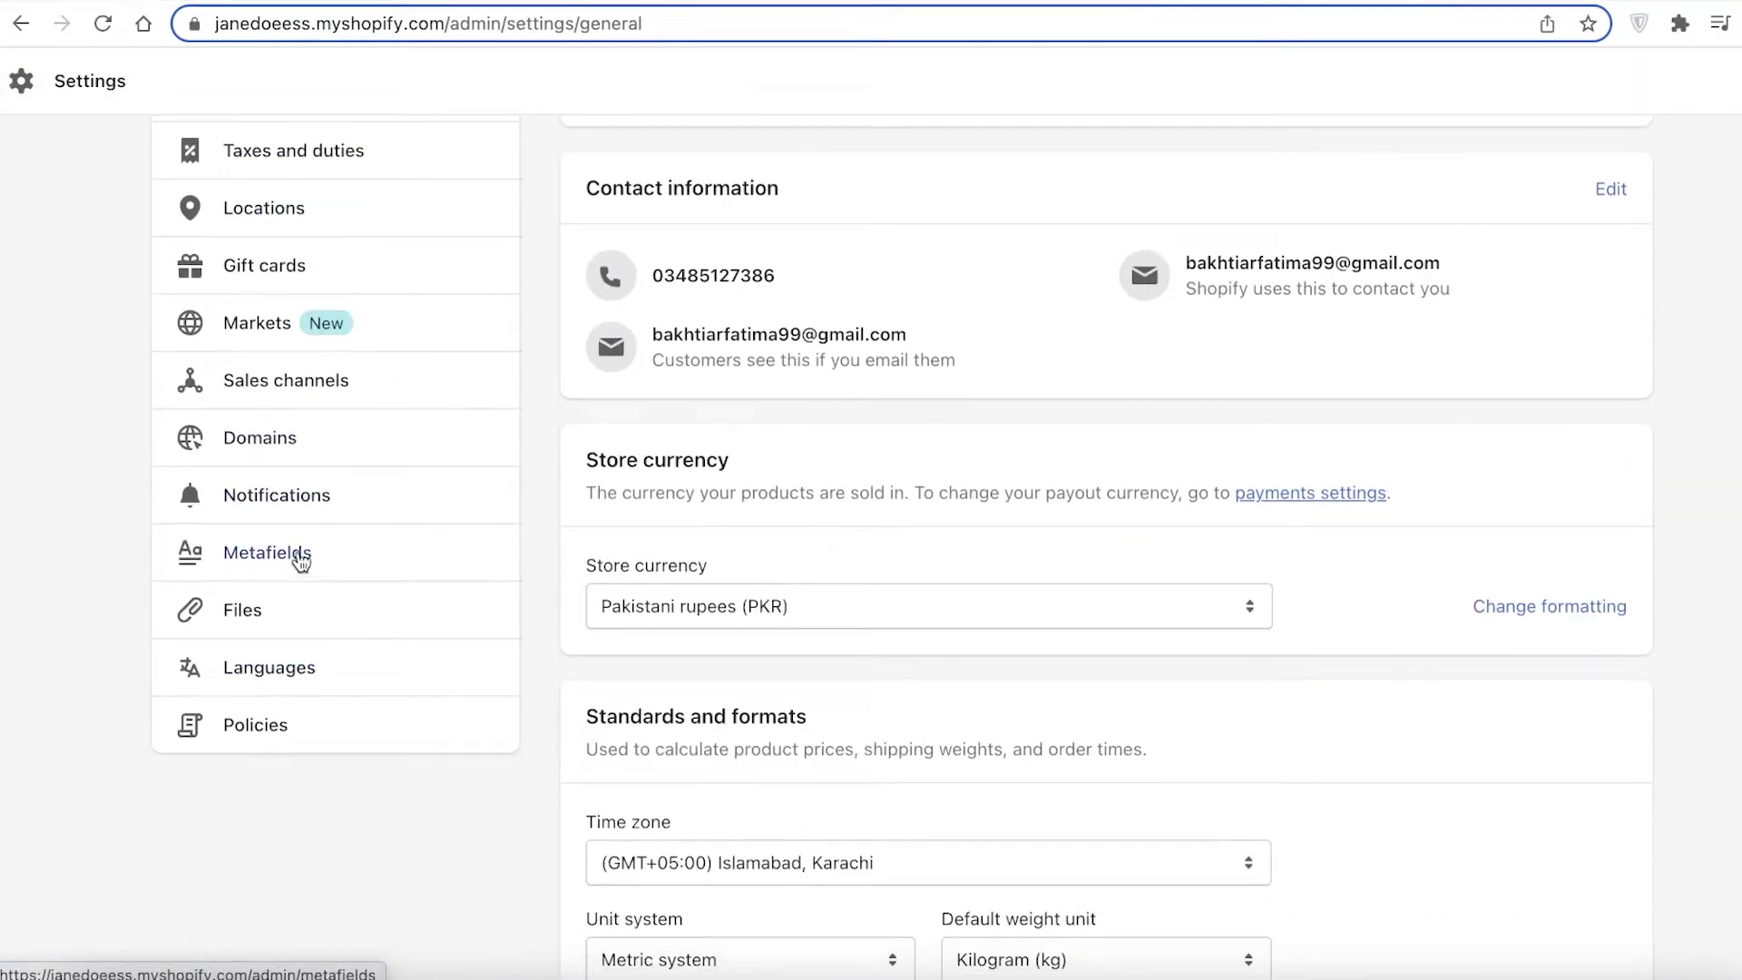
left_click(264, 620)
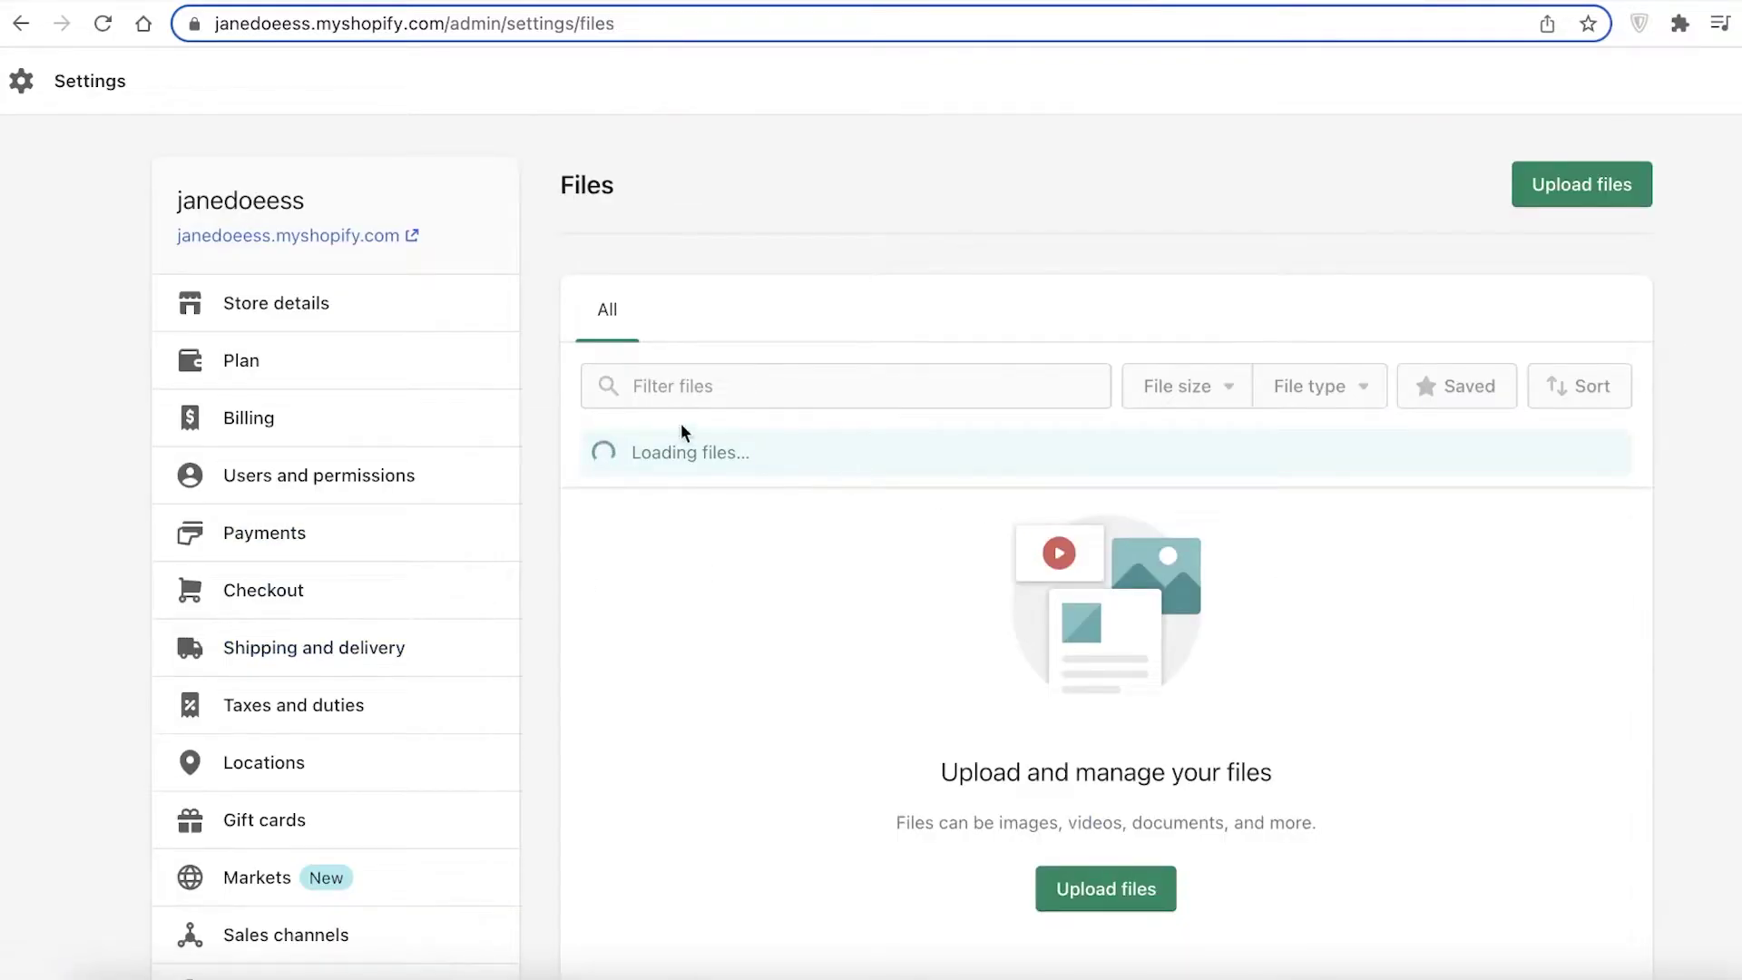
scroll(962, 454, "down", 1)
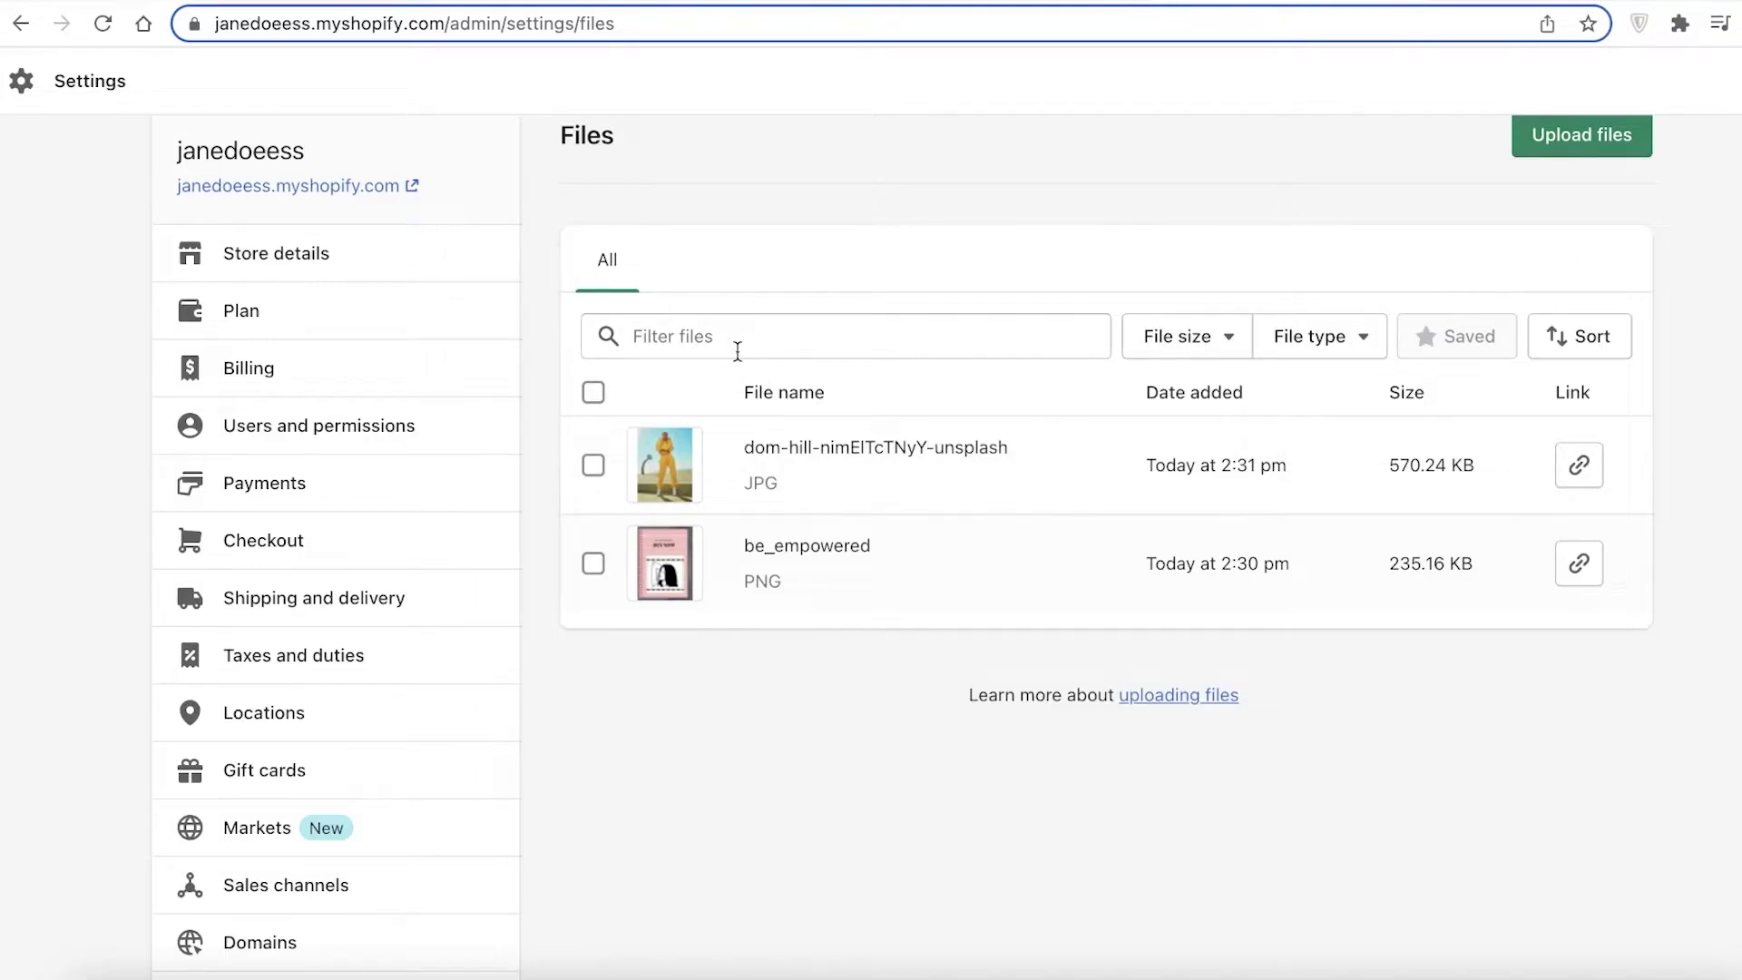
scroll(747, 669, "down", 4)
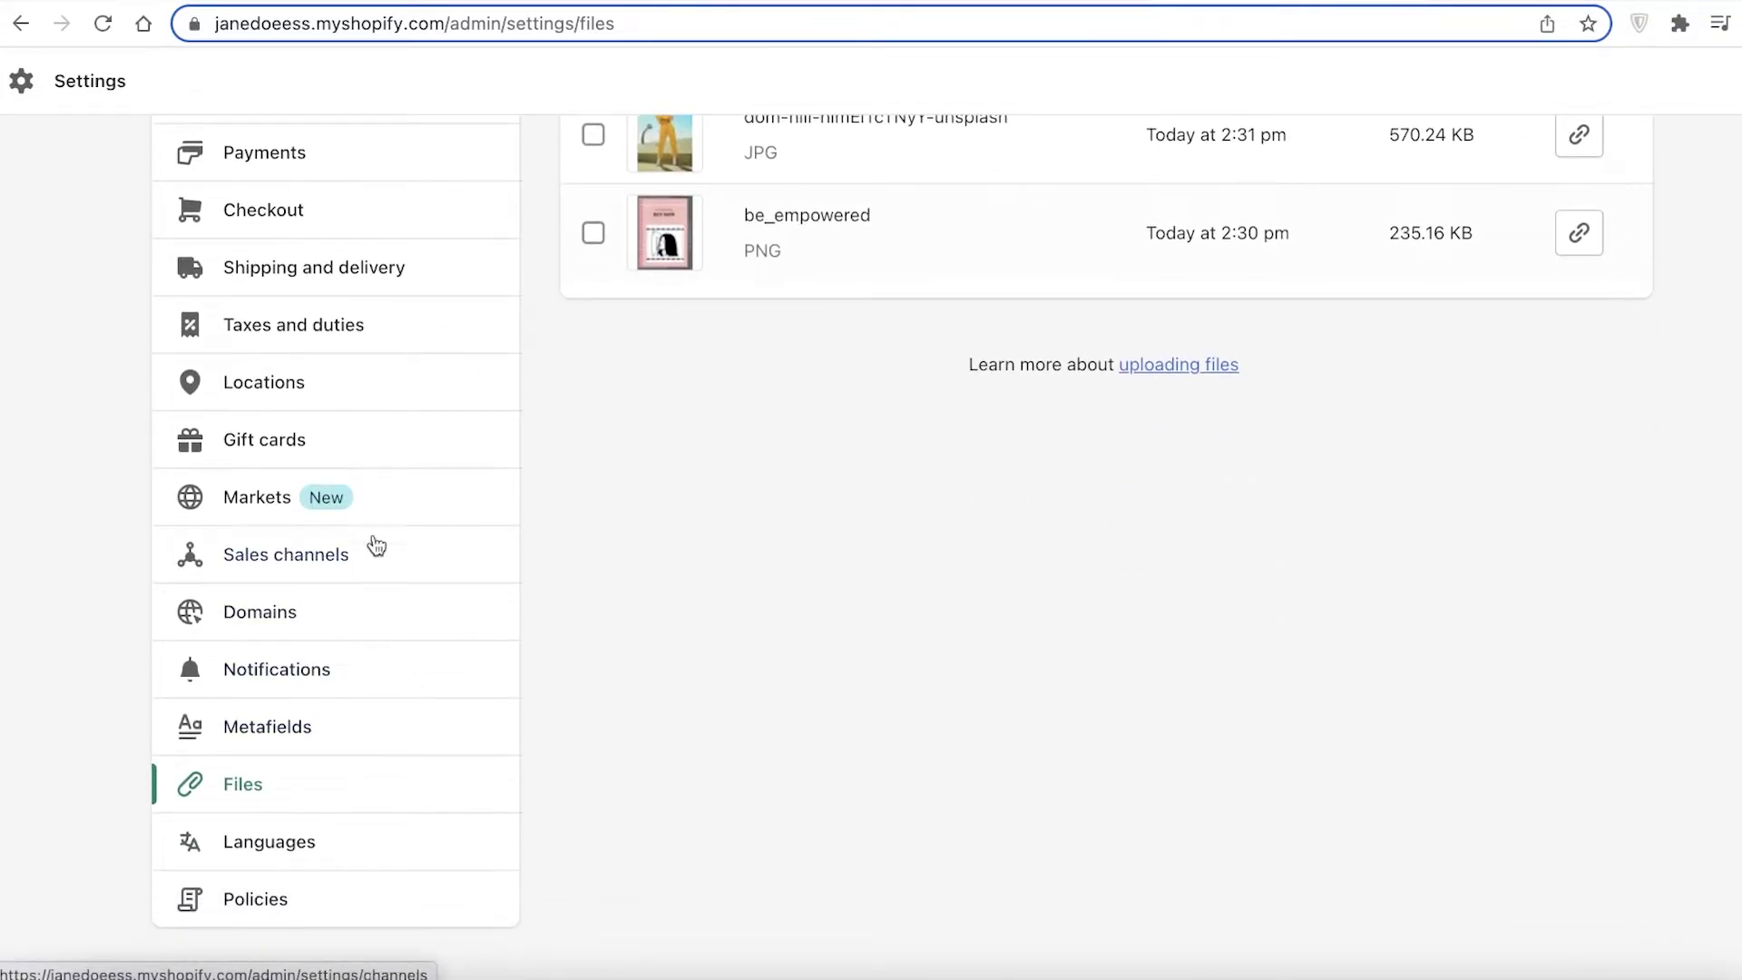
scroll(378, 585, "up", 4)
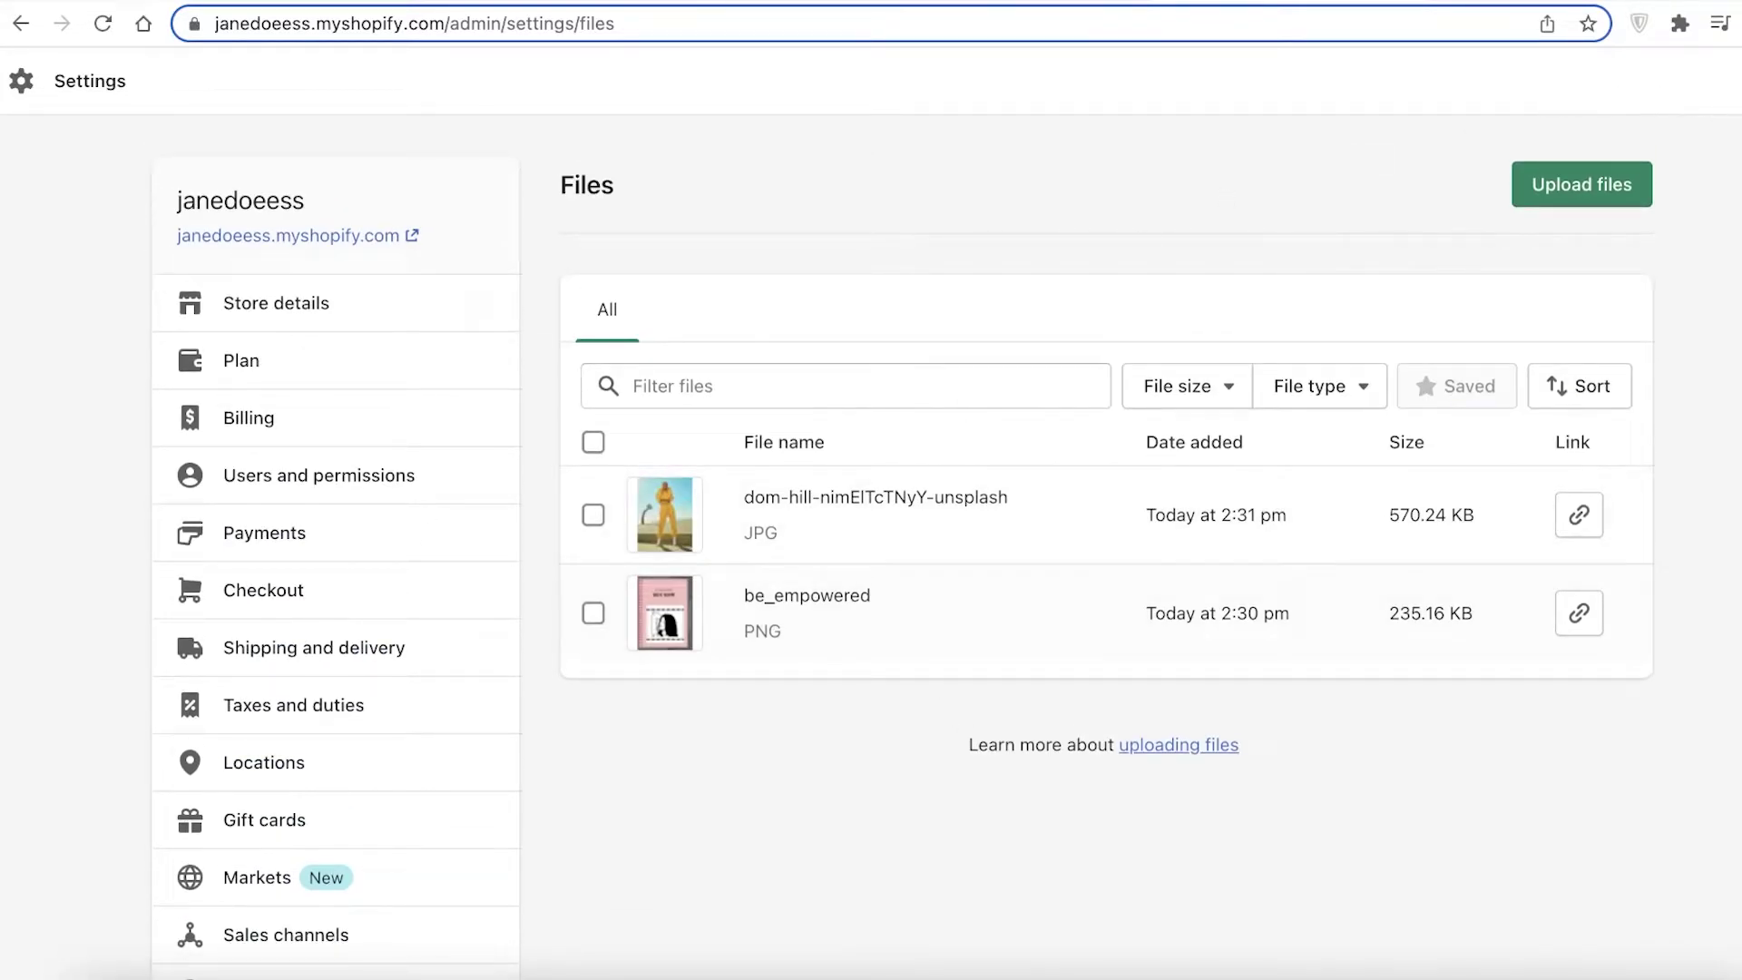
Step: Return to the Online Store themes, open the Taste theme for customizing and switch to the Default product template
key("alt+Left")
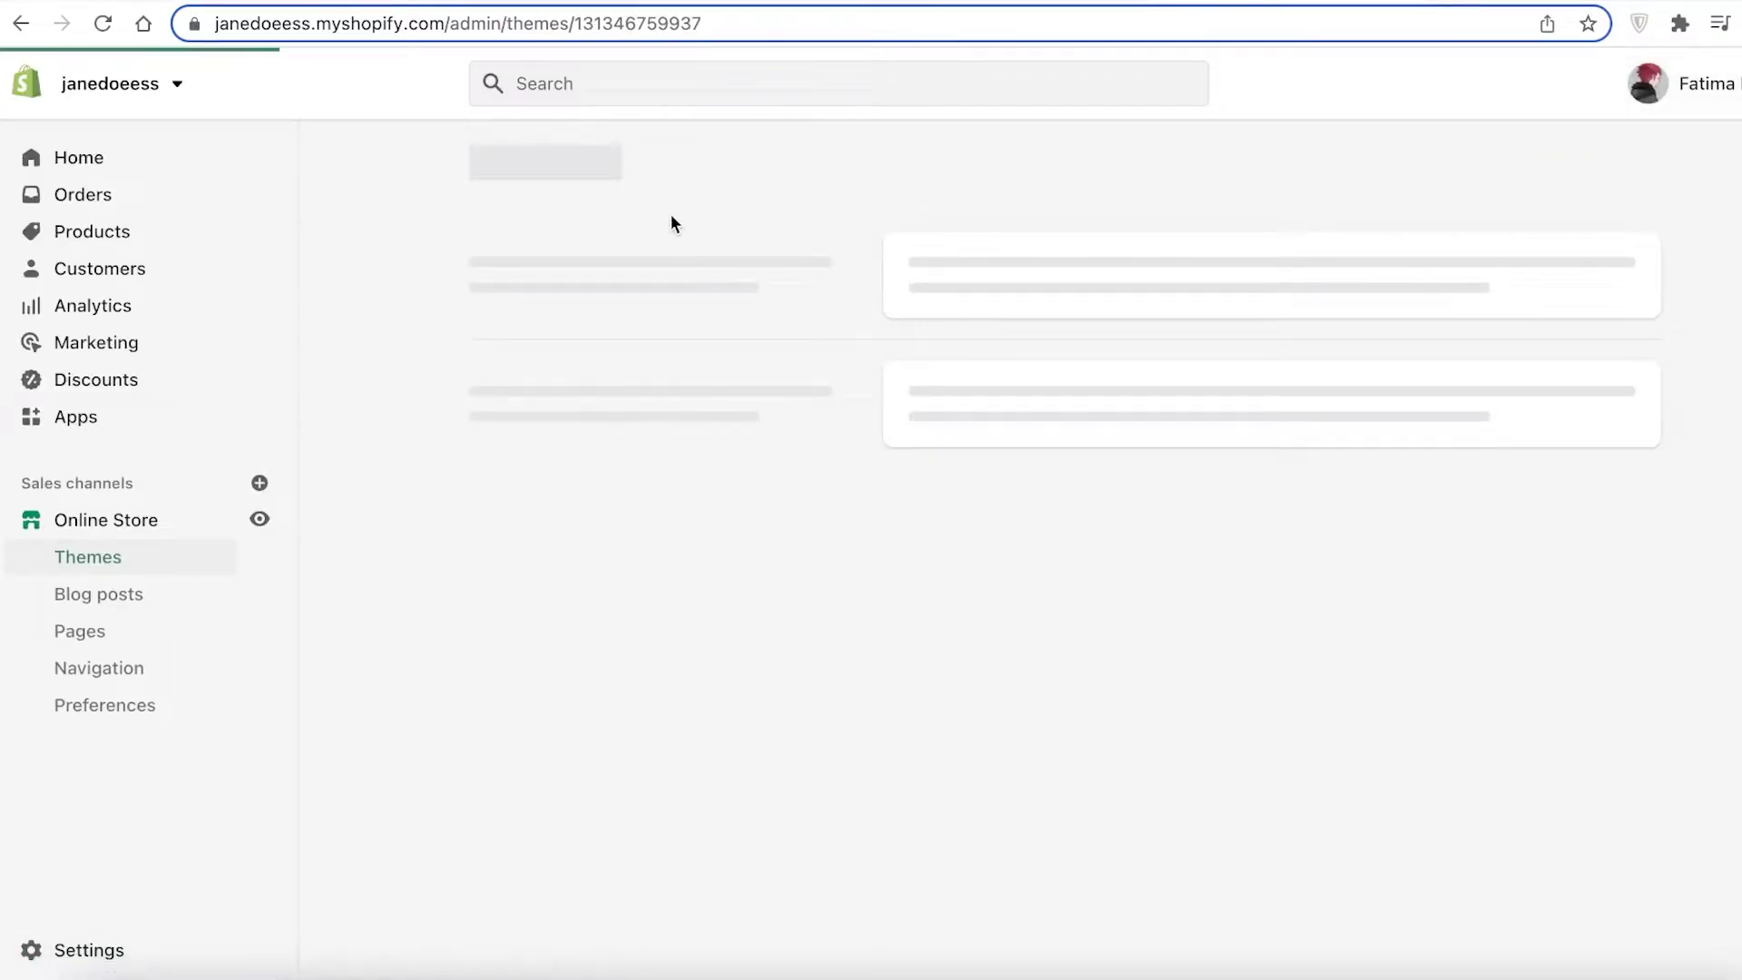
left_click(72, 531)
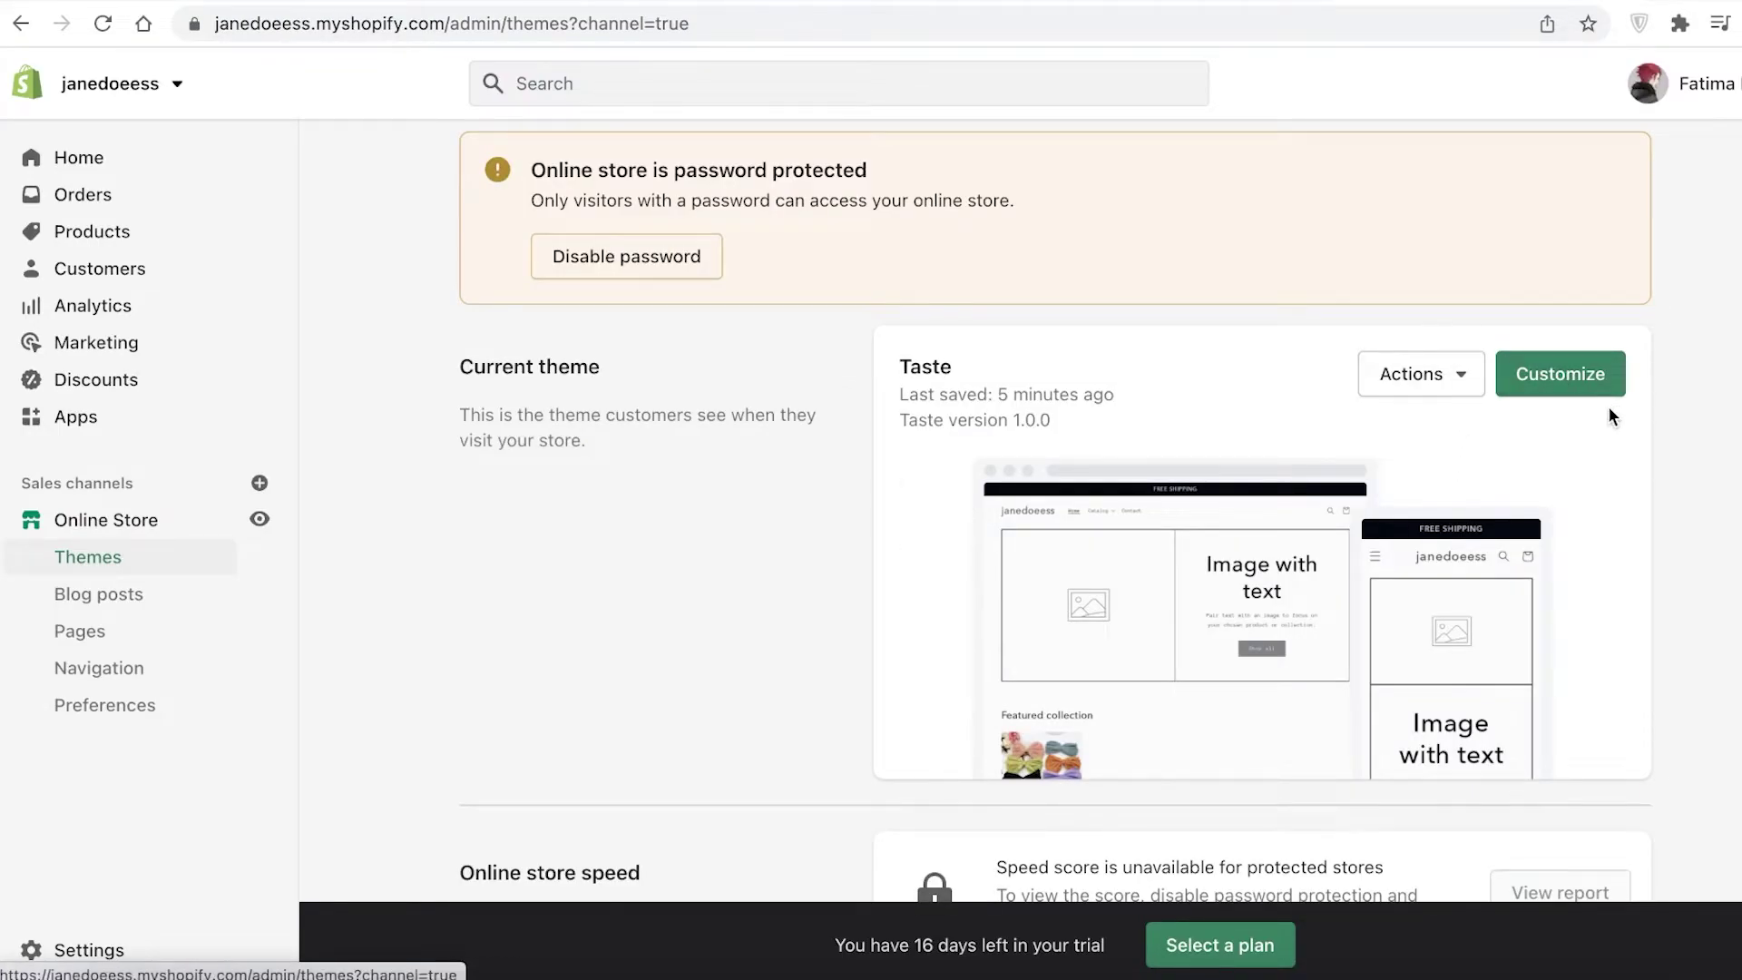
left_click(1538, 394)
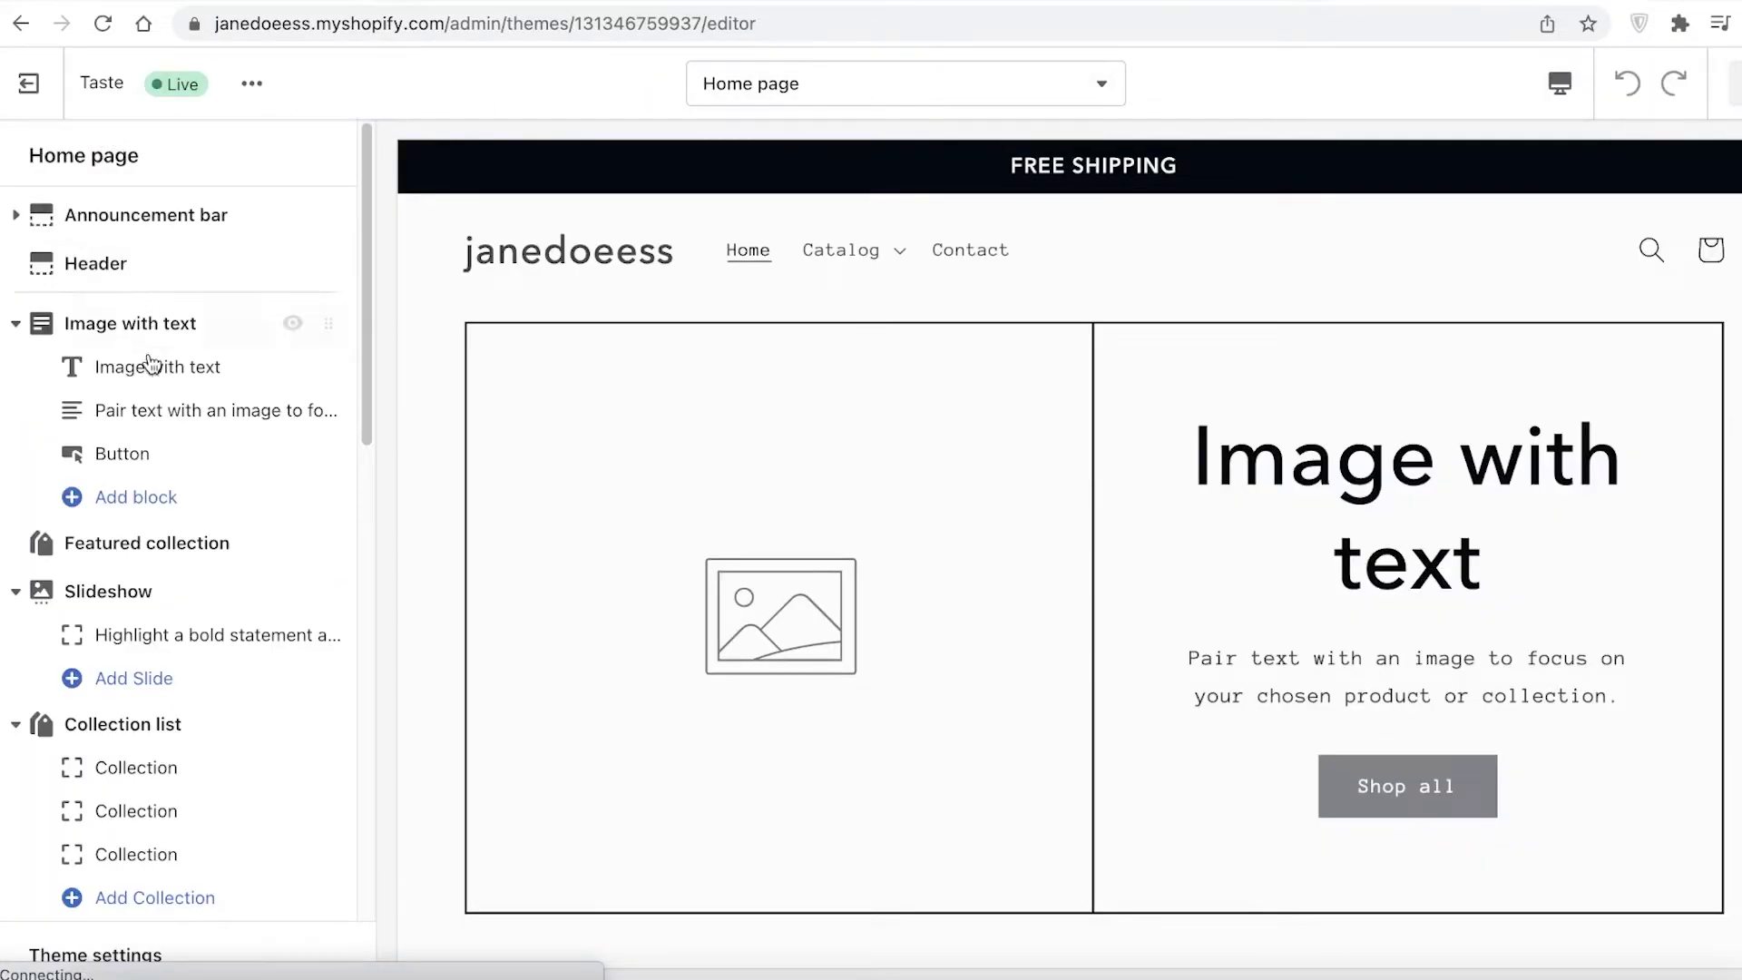
scroll(109, 173, "down", 3)
scroll(640, 177, "down", 6)
left_click(884, 101)
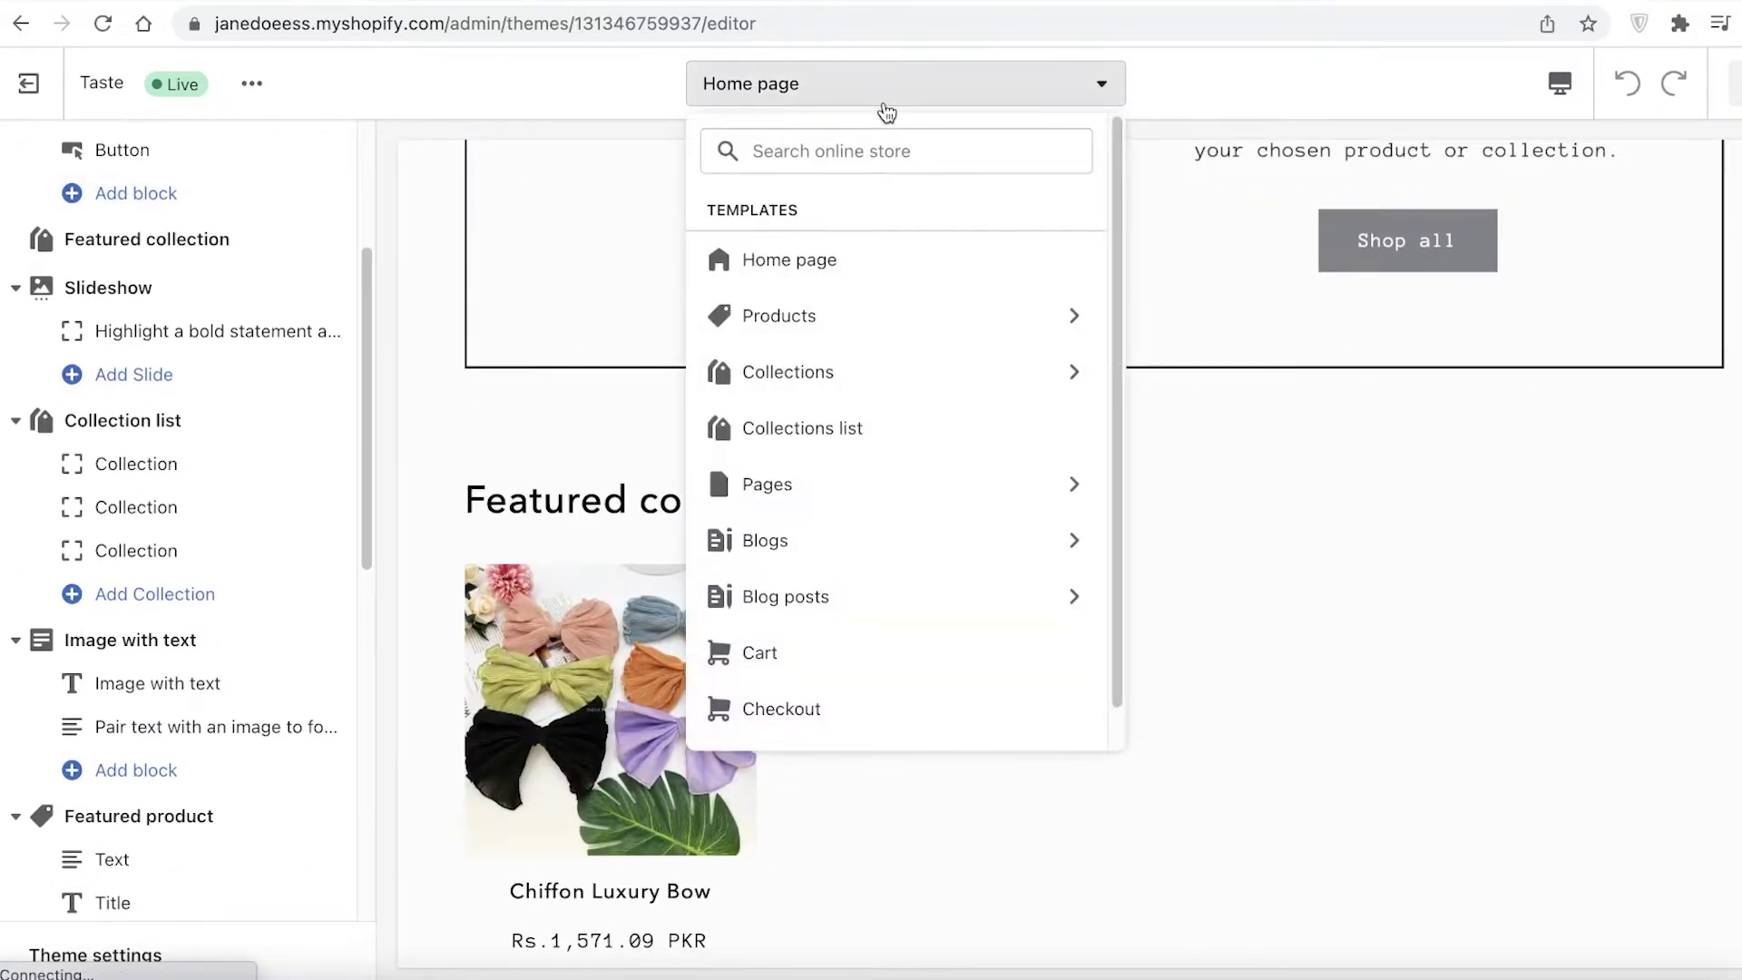
left_click(800, 318)
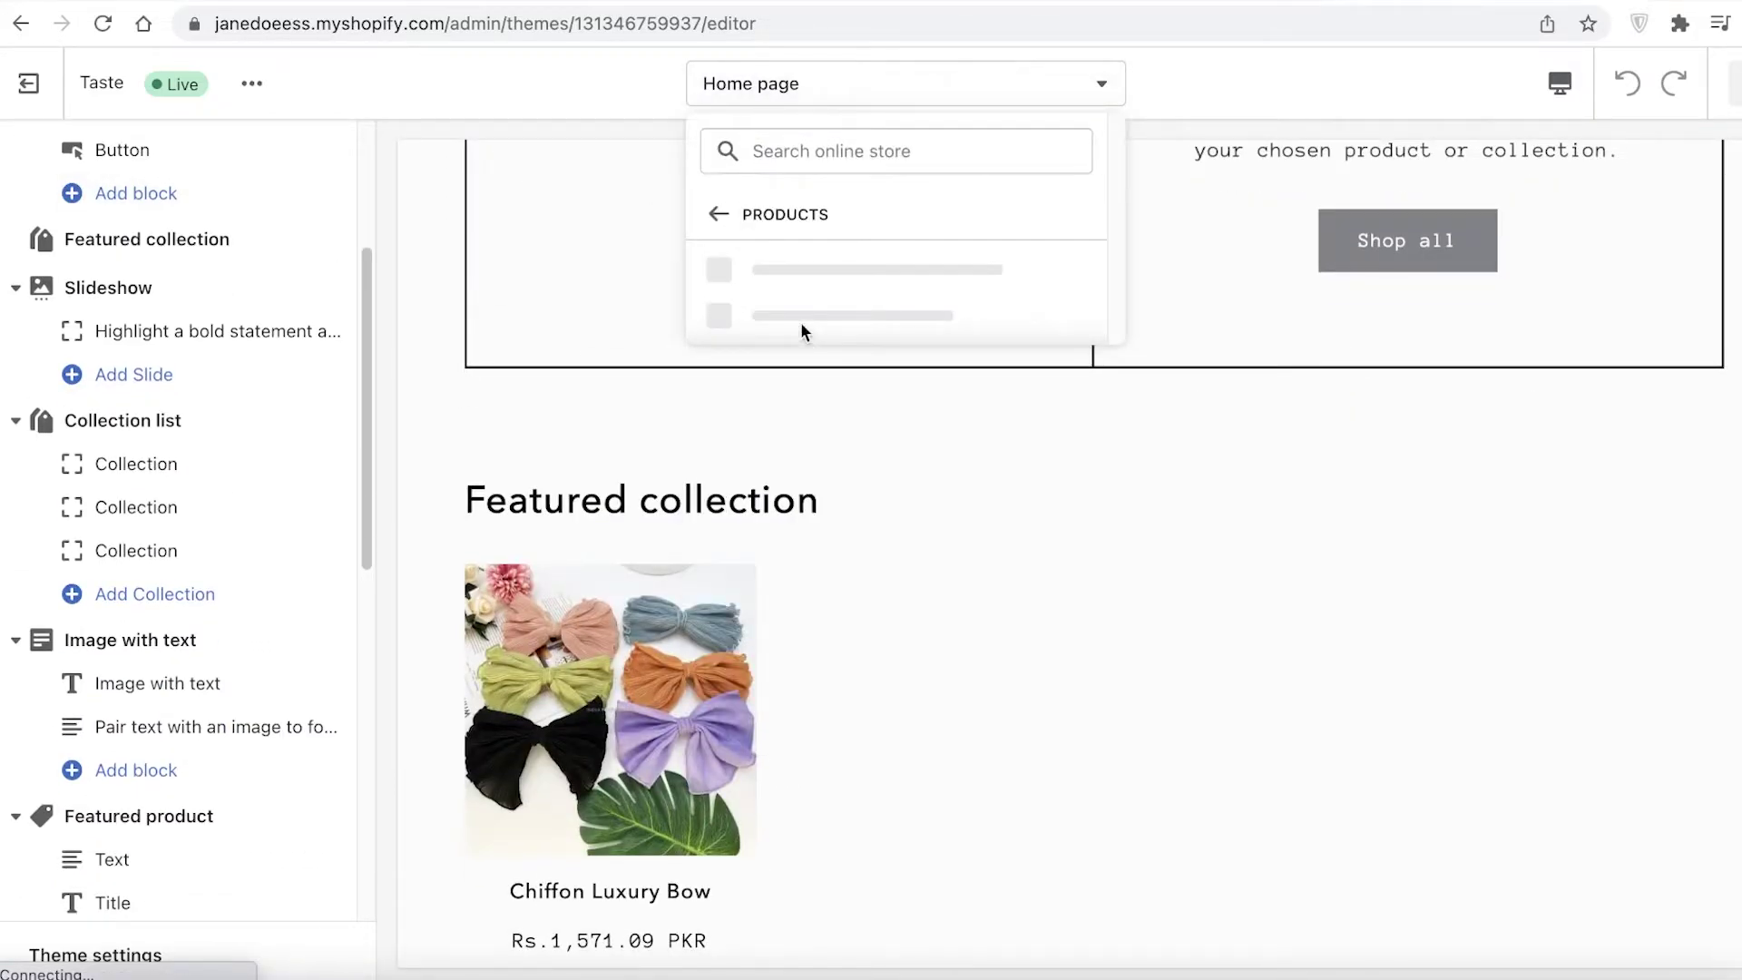
left_click(797, 296)
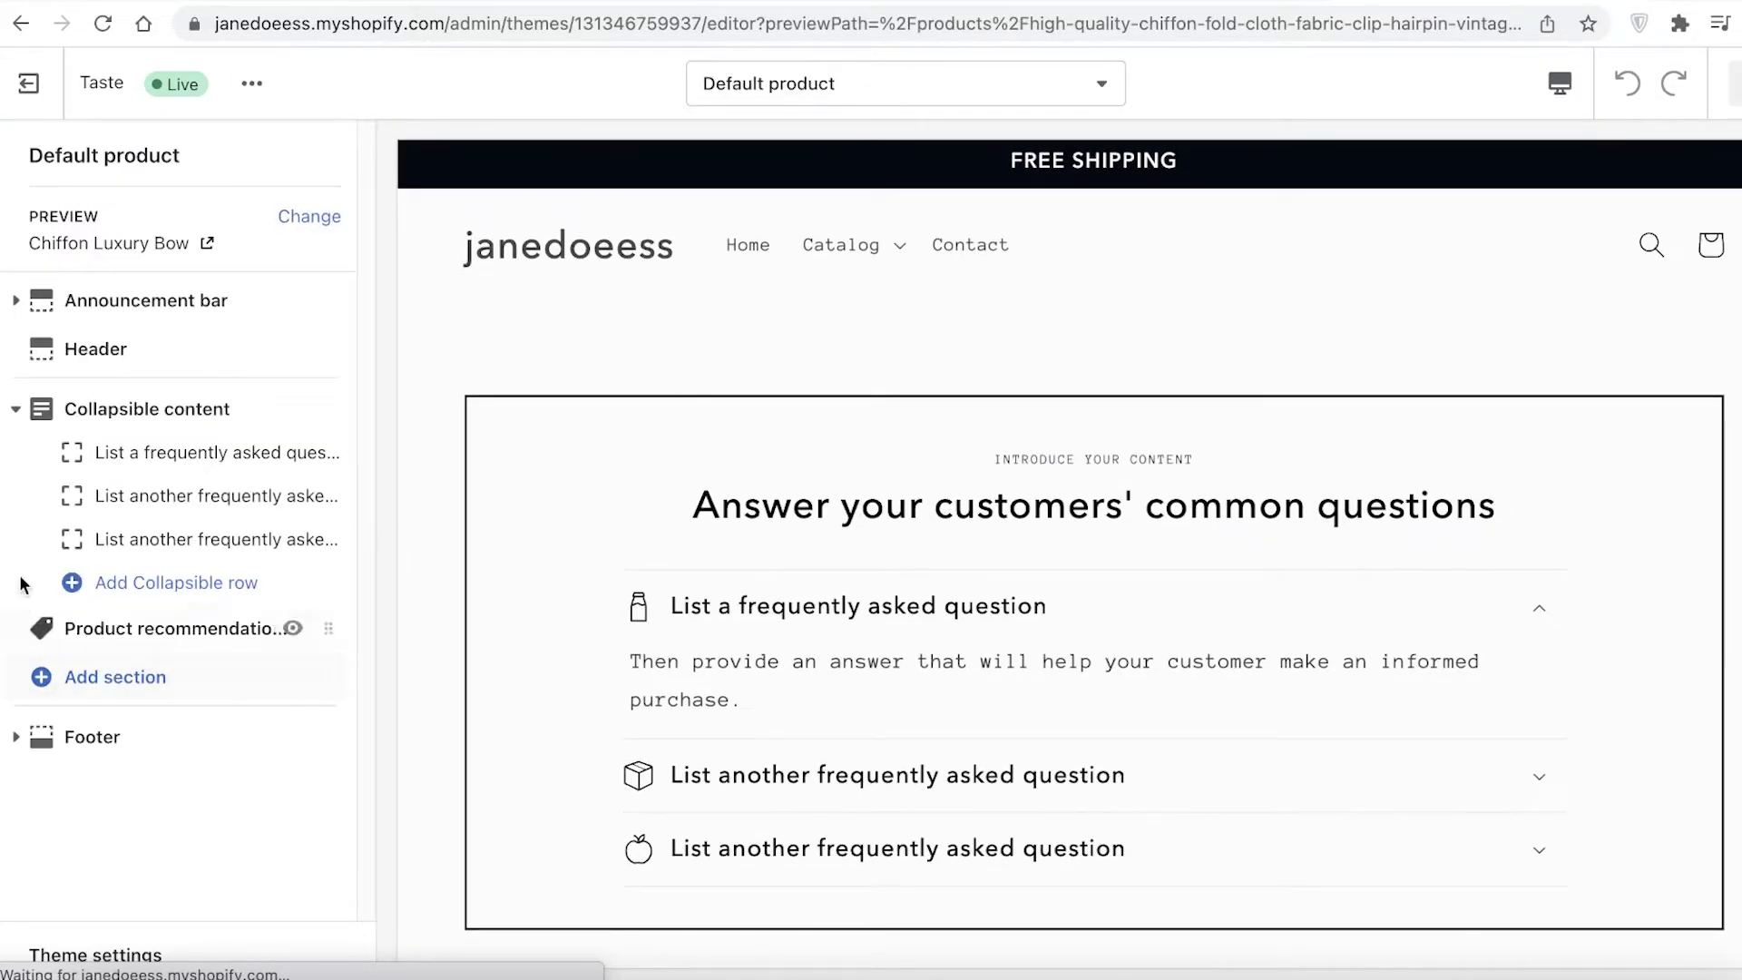
Step: Look through the full list of theme sections for the new text and image section, then exit the theme editor
left_click(110, 678)
scroll(327, 272, "down", 4)
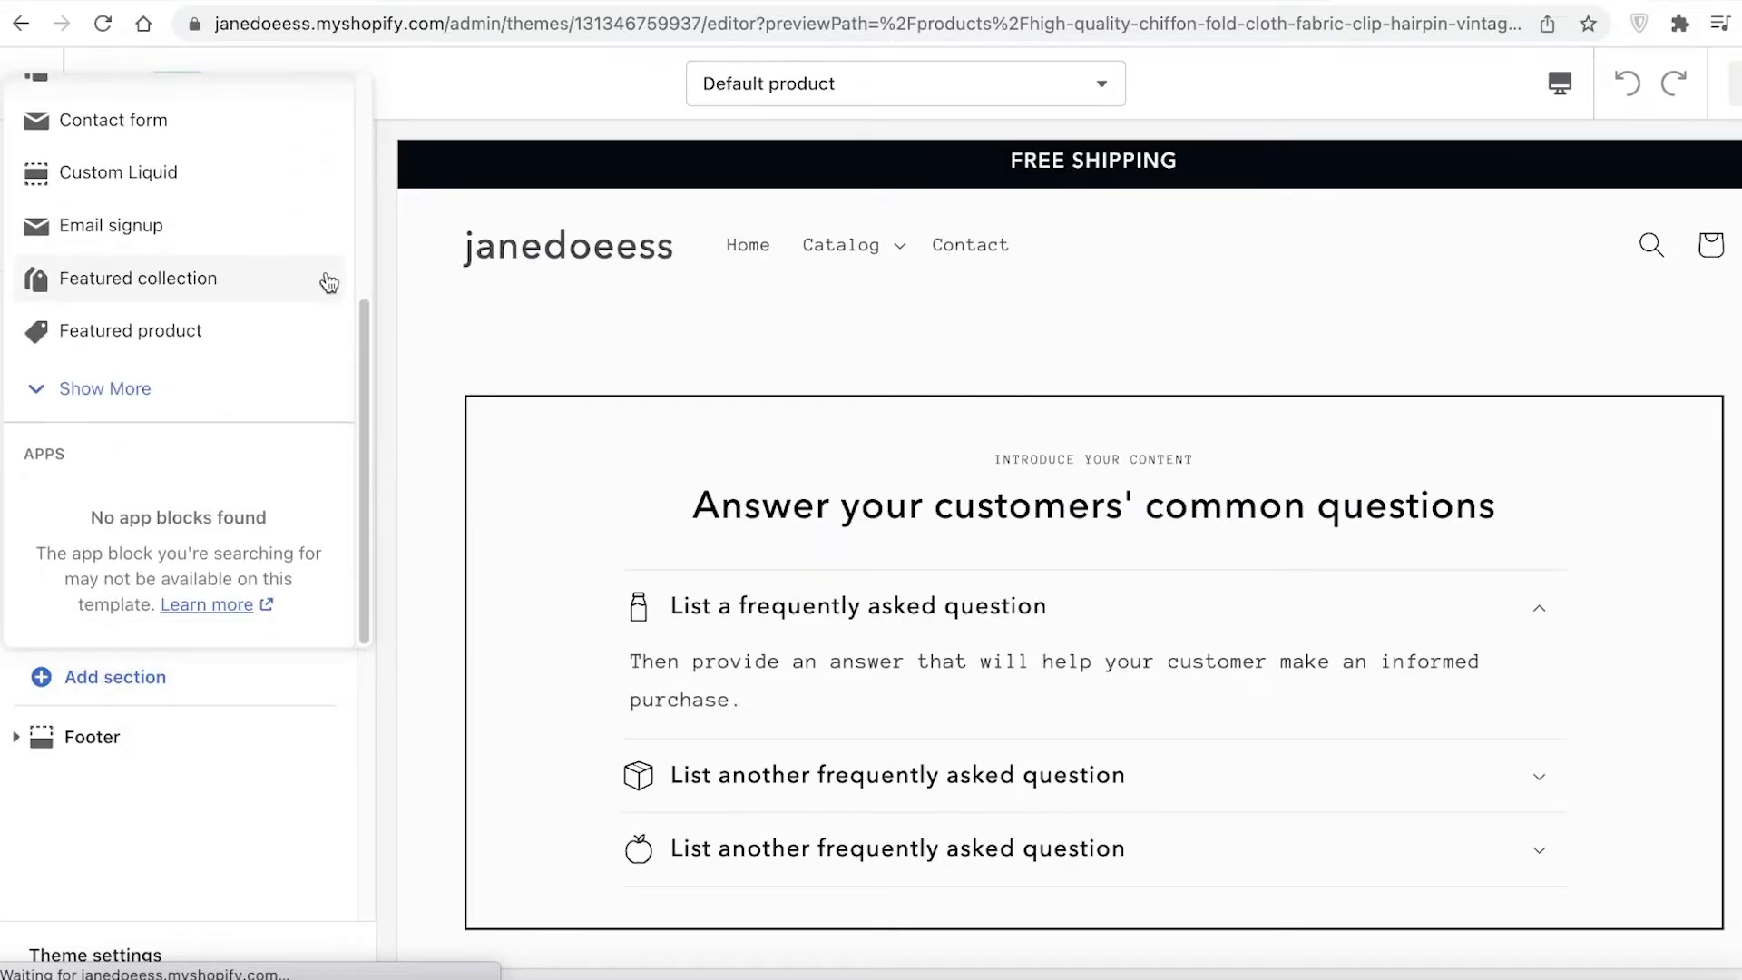
left_click(170, 399)
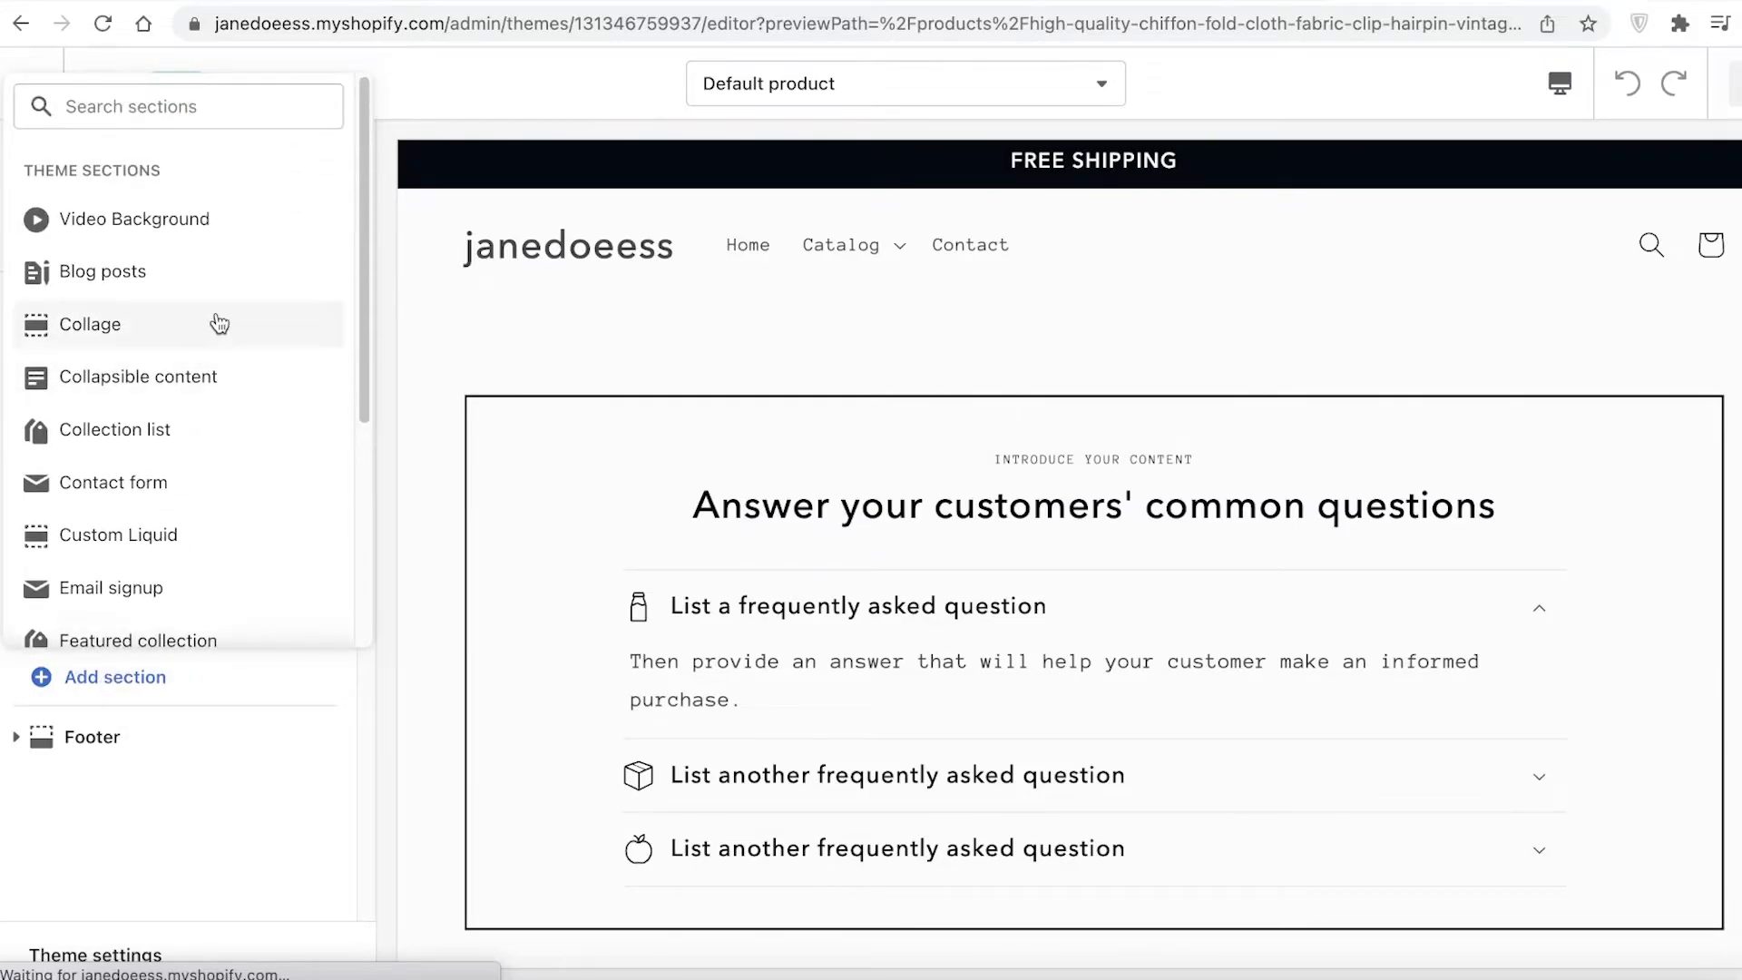
scroll(221, 331, "down", 7)
scroll(221, 338, "up", 2)
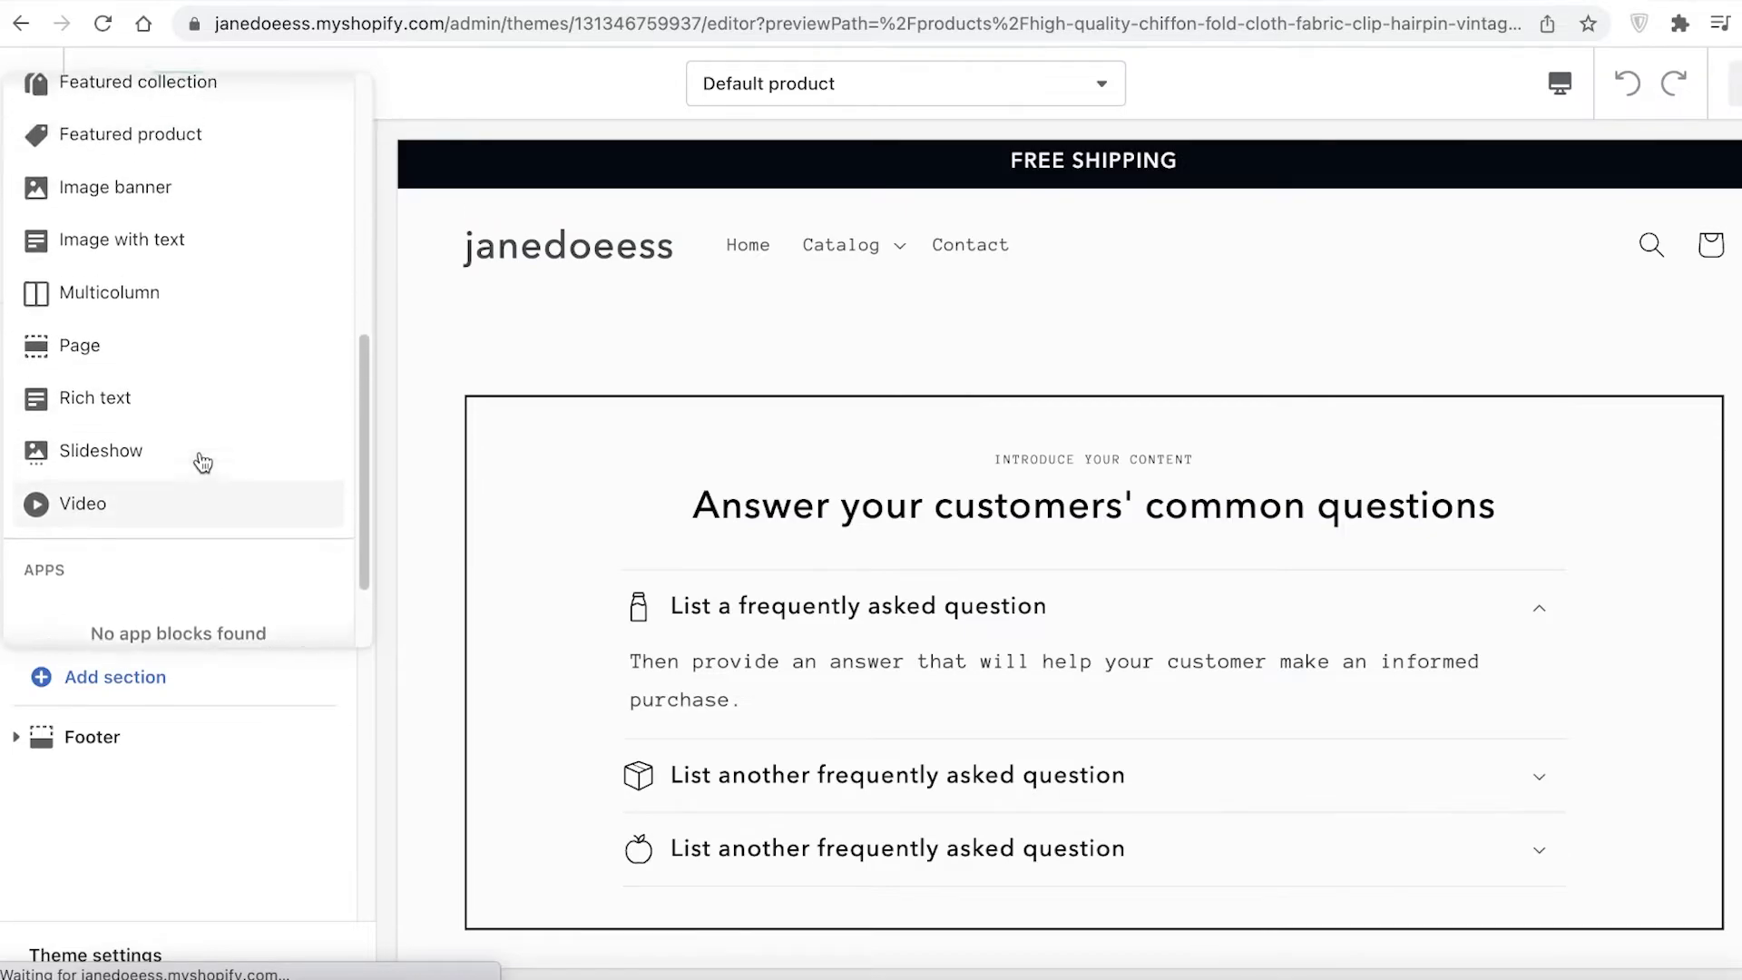
scroll(167, 390, "up", 3)
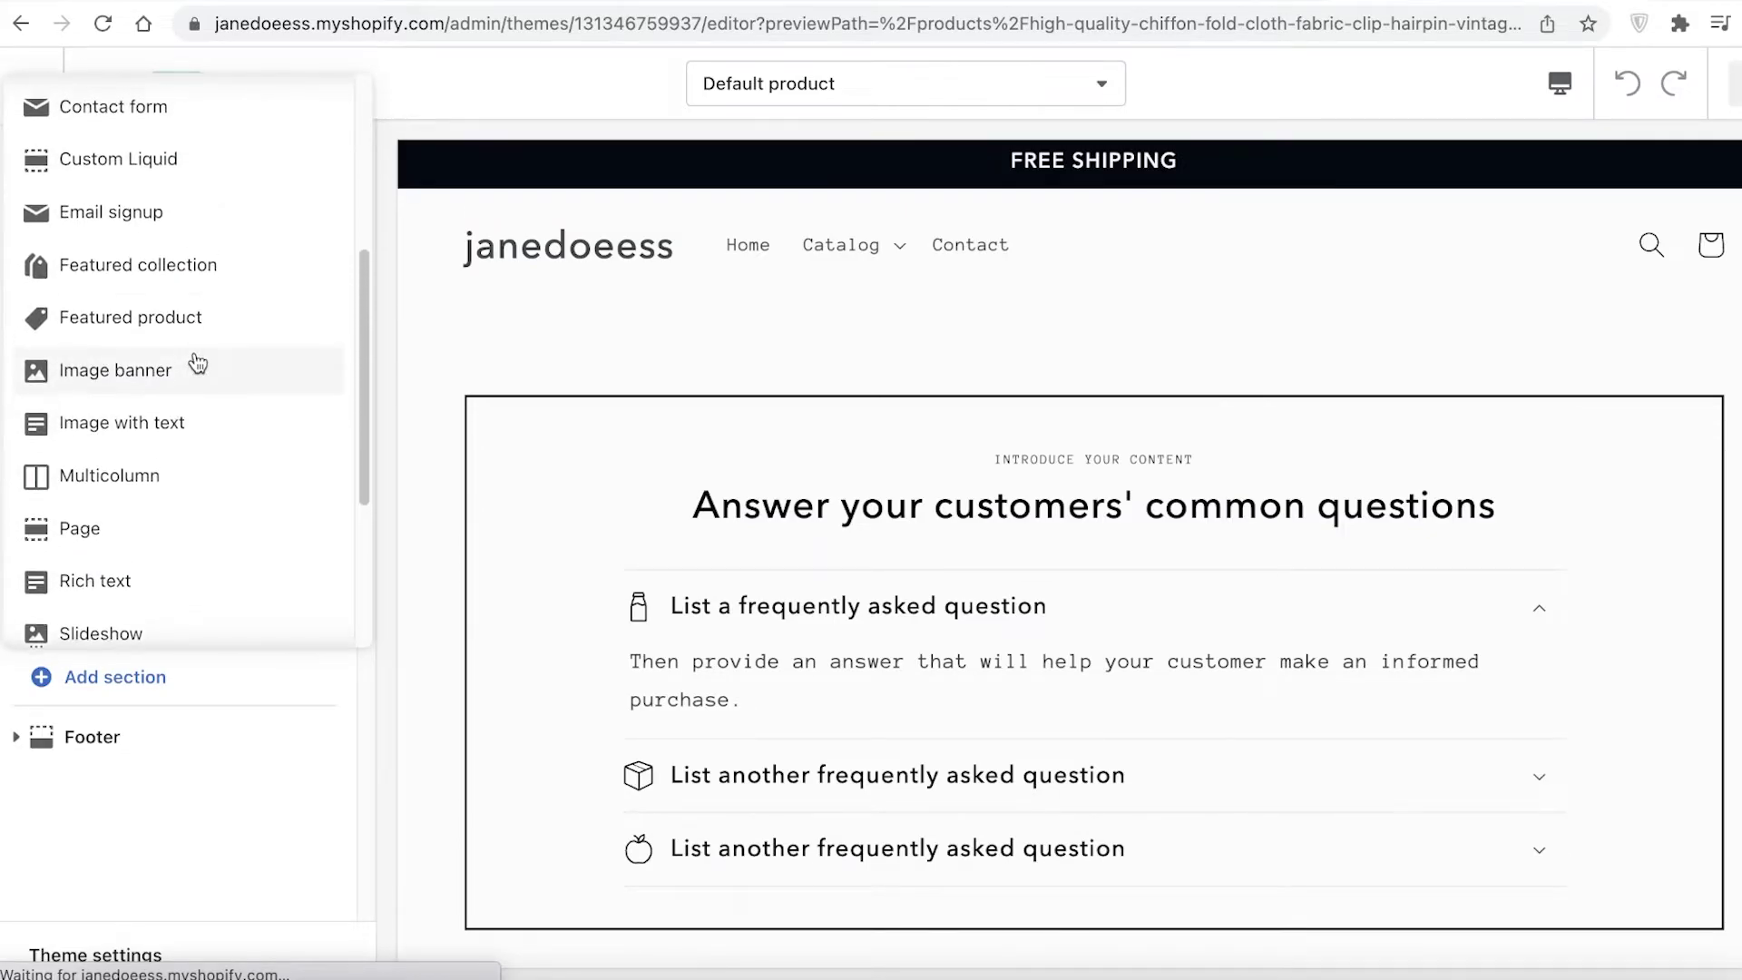
scroll(181, 345, "up", 5)
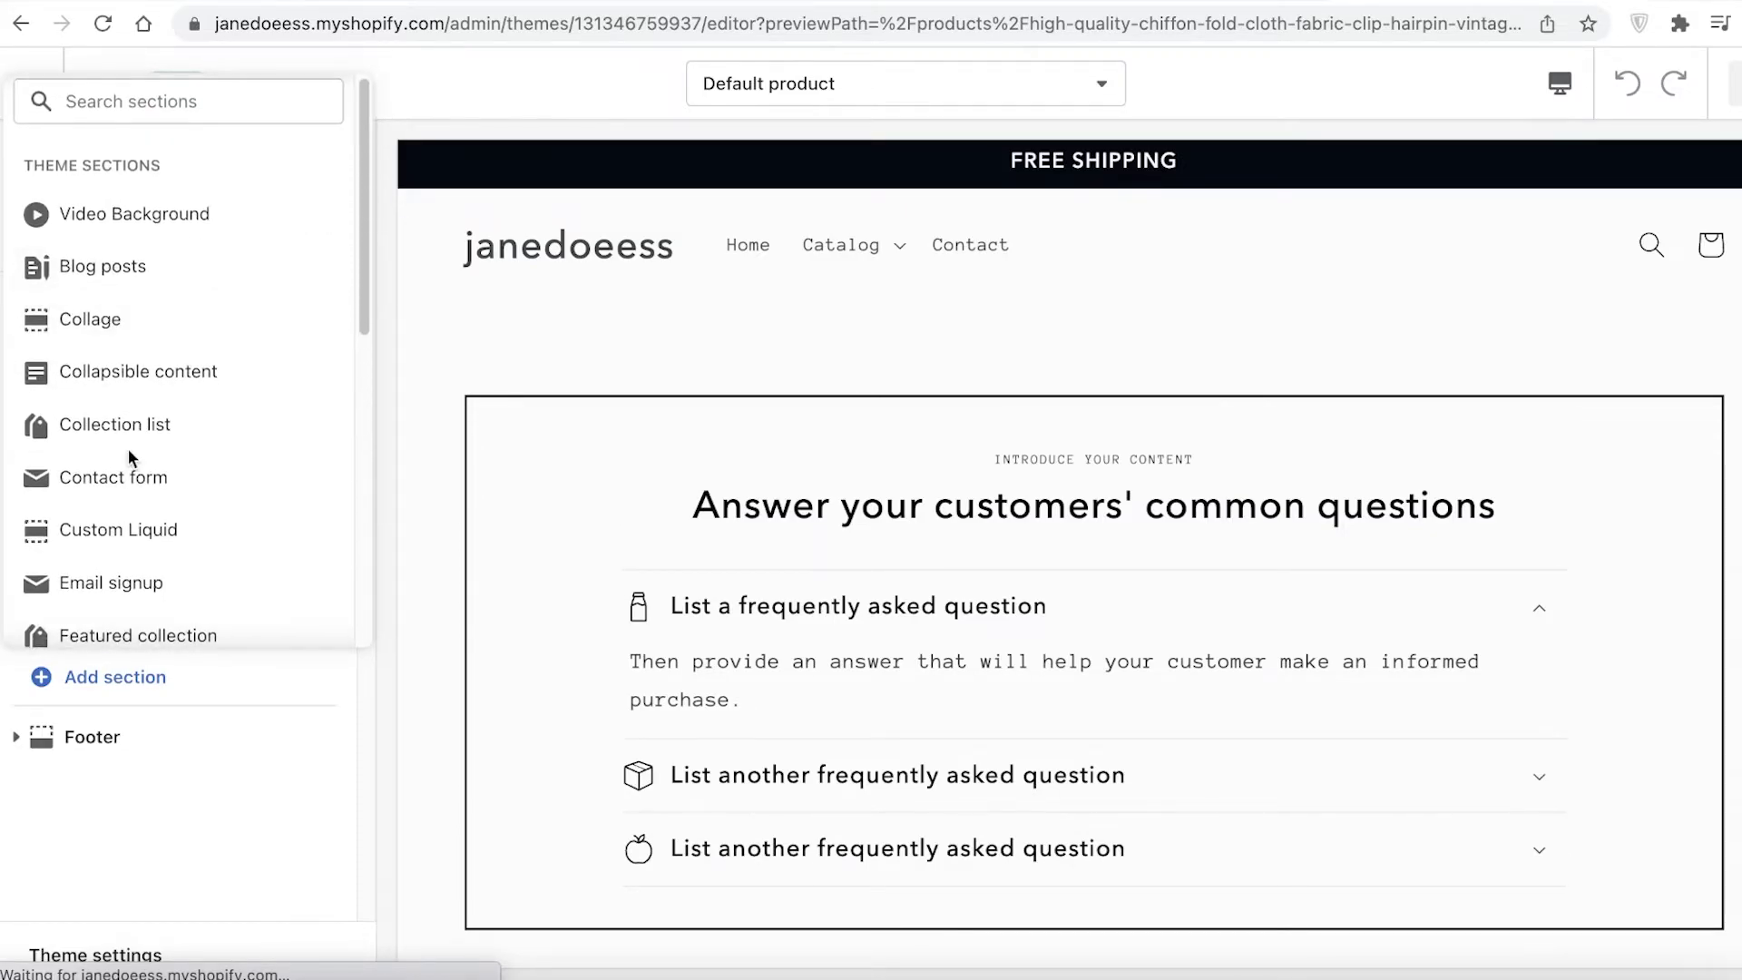
scroll(209, 299, "up", 1)
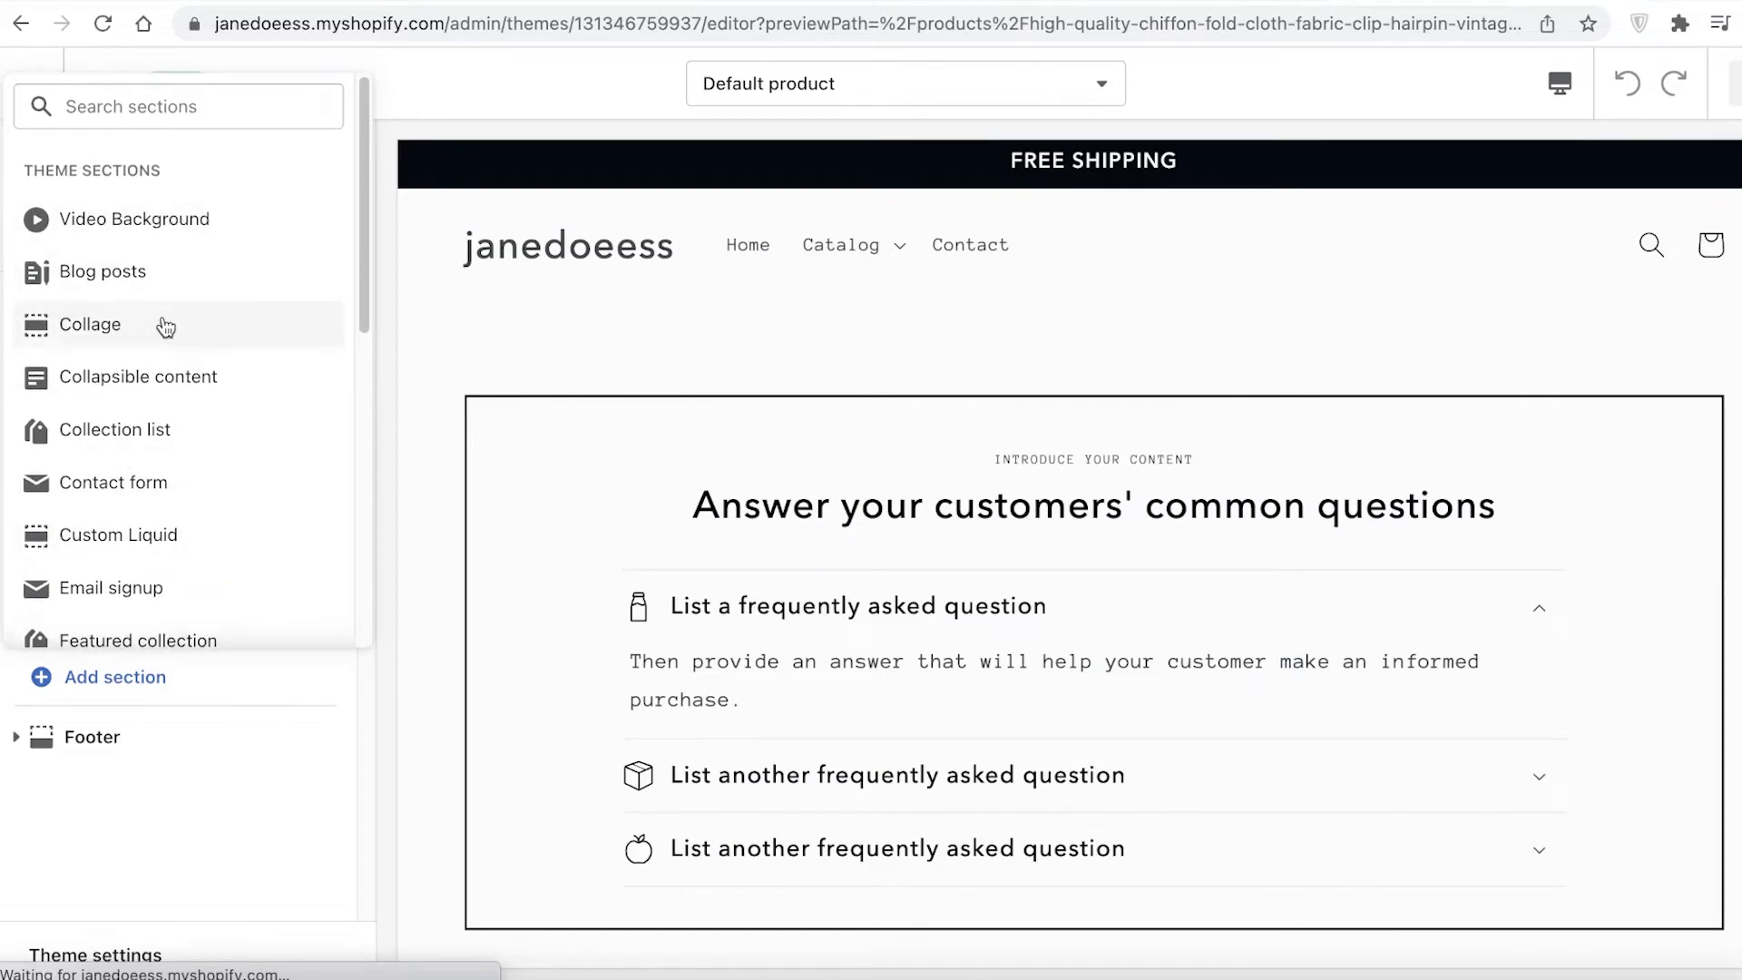
scroll(127, 409, "down", 3)
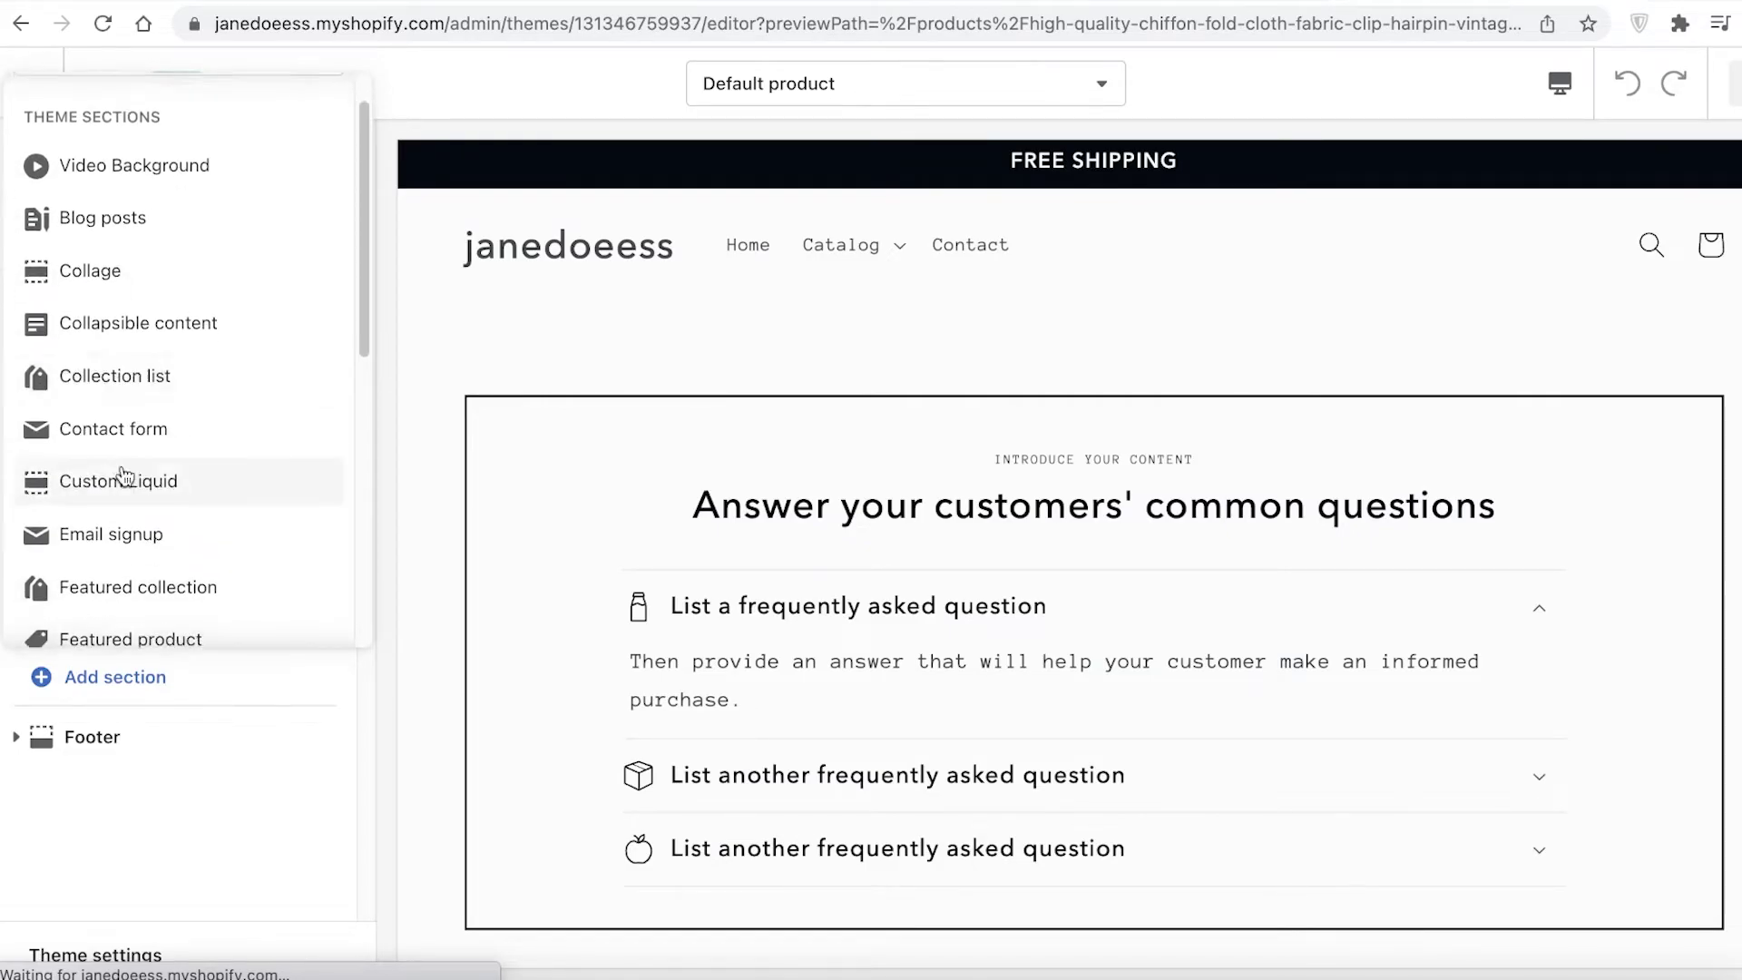
left_click(1092, 345)
left_click(28, 81)
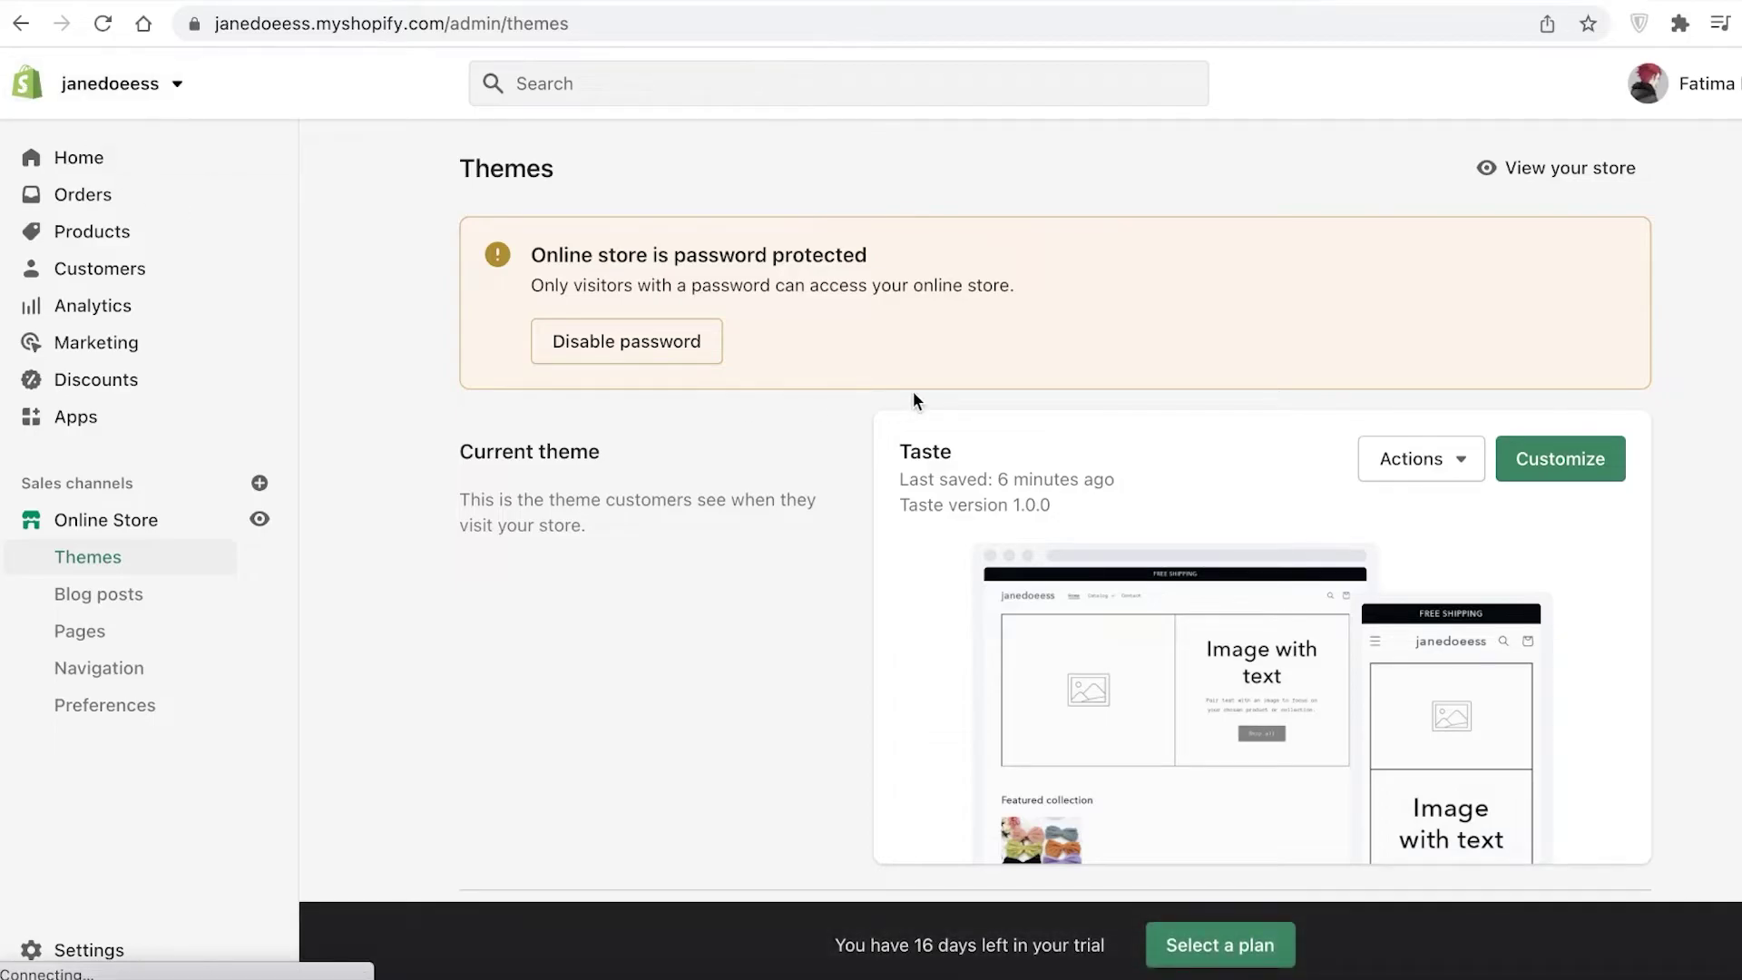
Step: Examine the current theme and theme library on the Themes page, consulting the bestfreeshopifytheme.com article's code in between
scroll(913, 400, "down", 2)
scroll(913, 399, "up", 2)
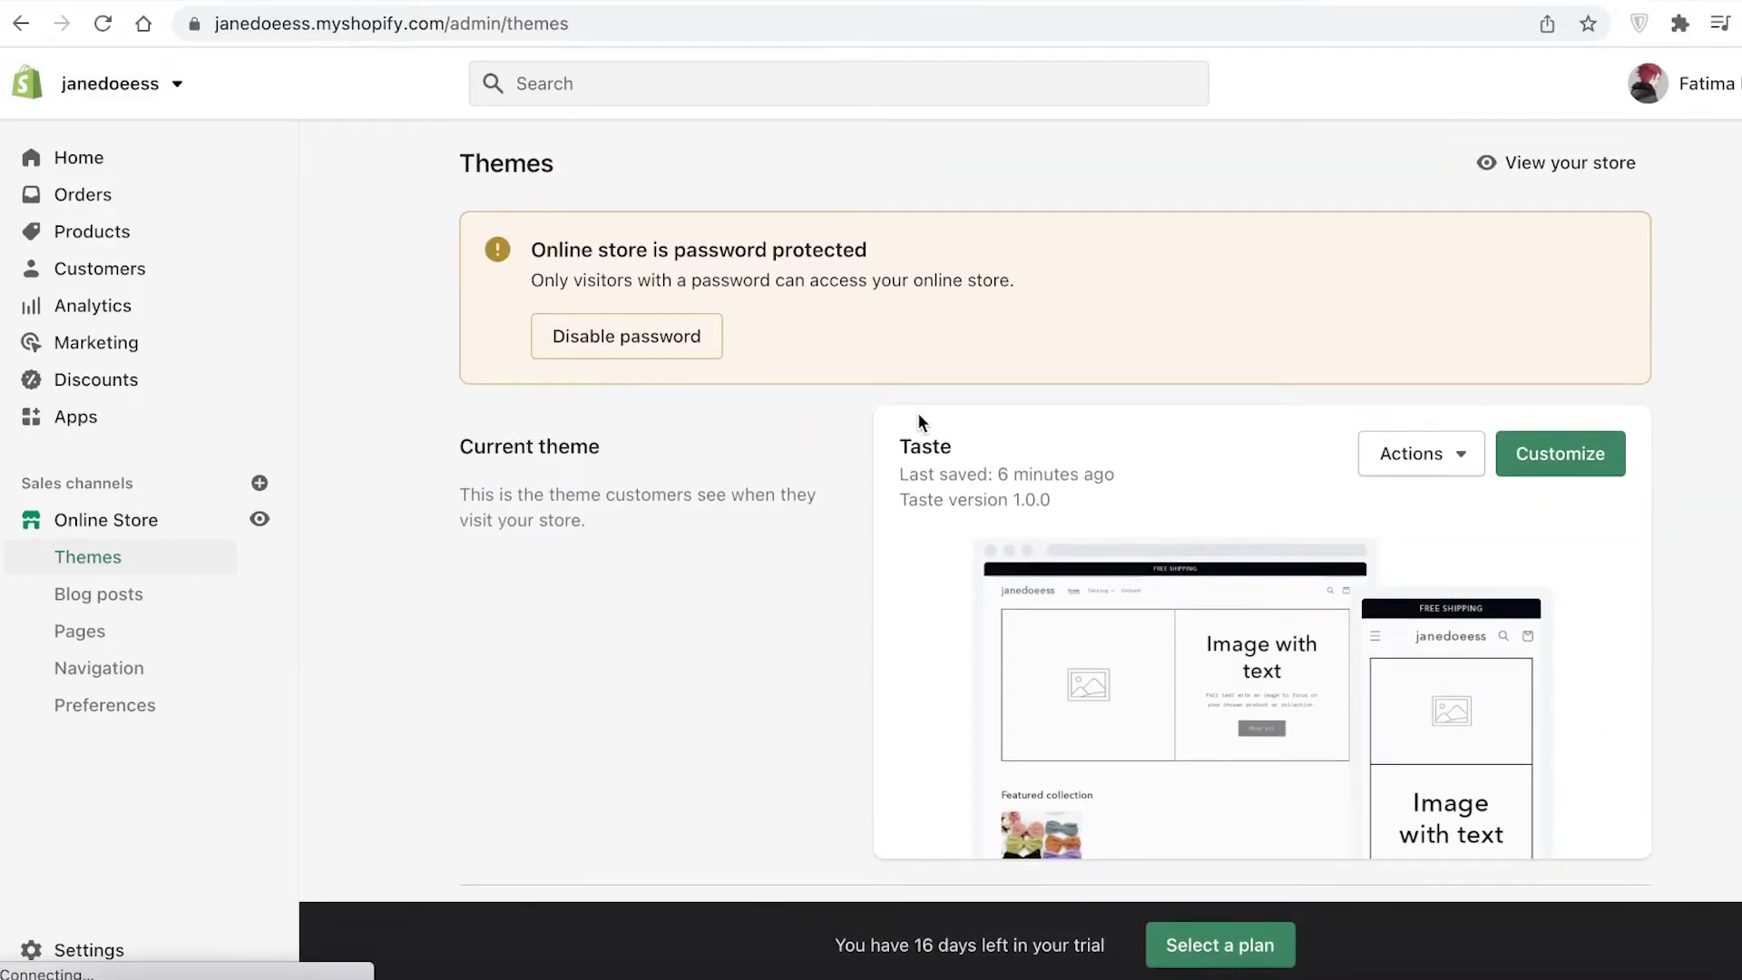
scroll(917, 418, "down", 8)
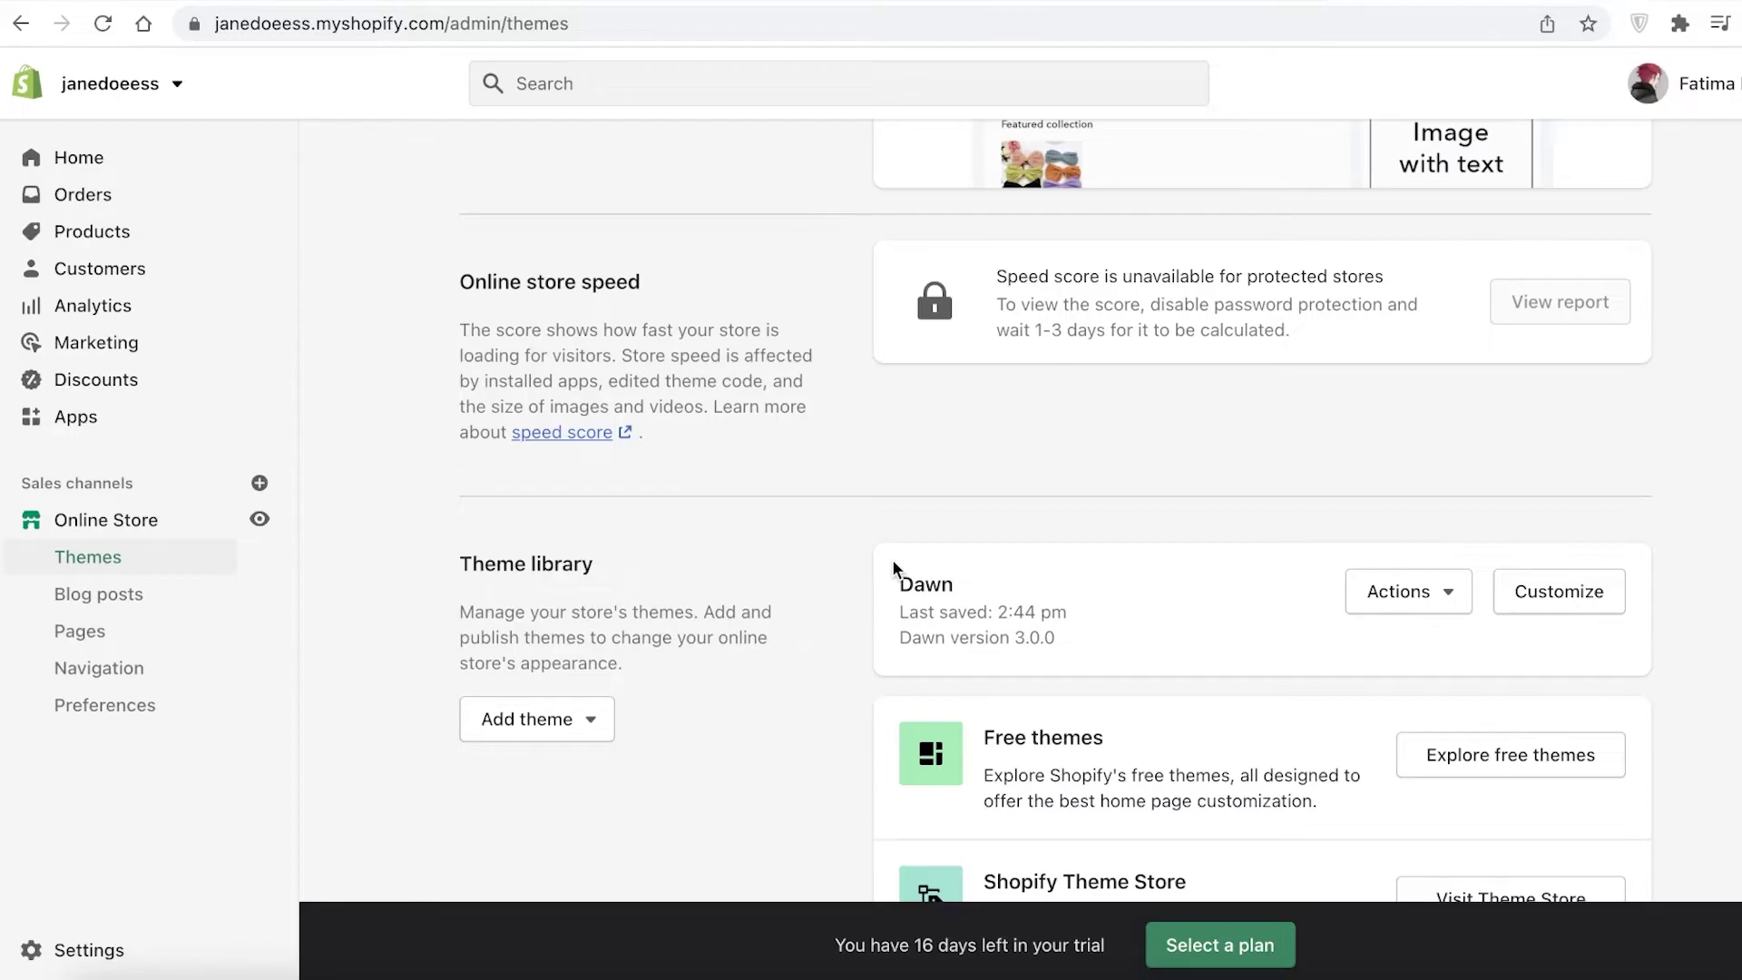
scroll(894, 568, "up", 8)
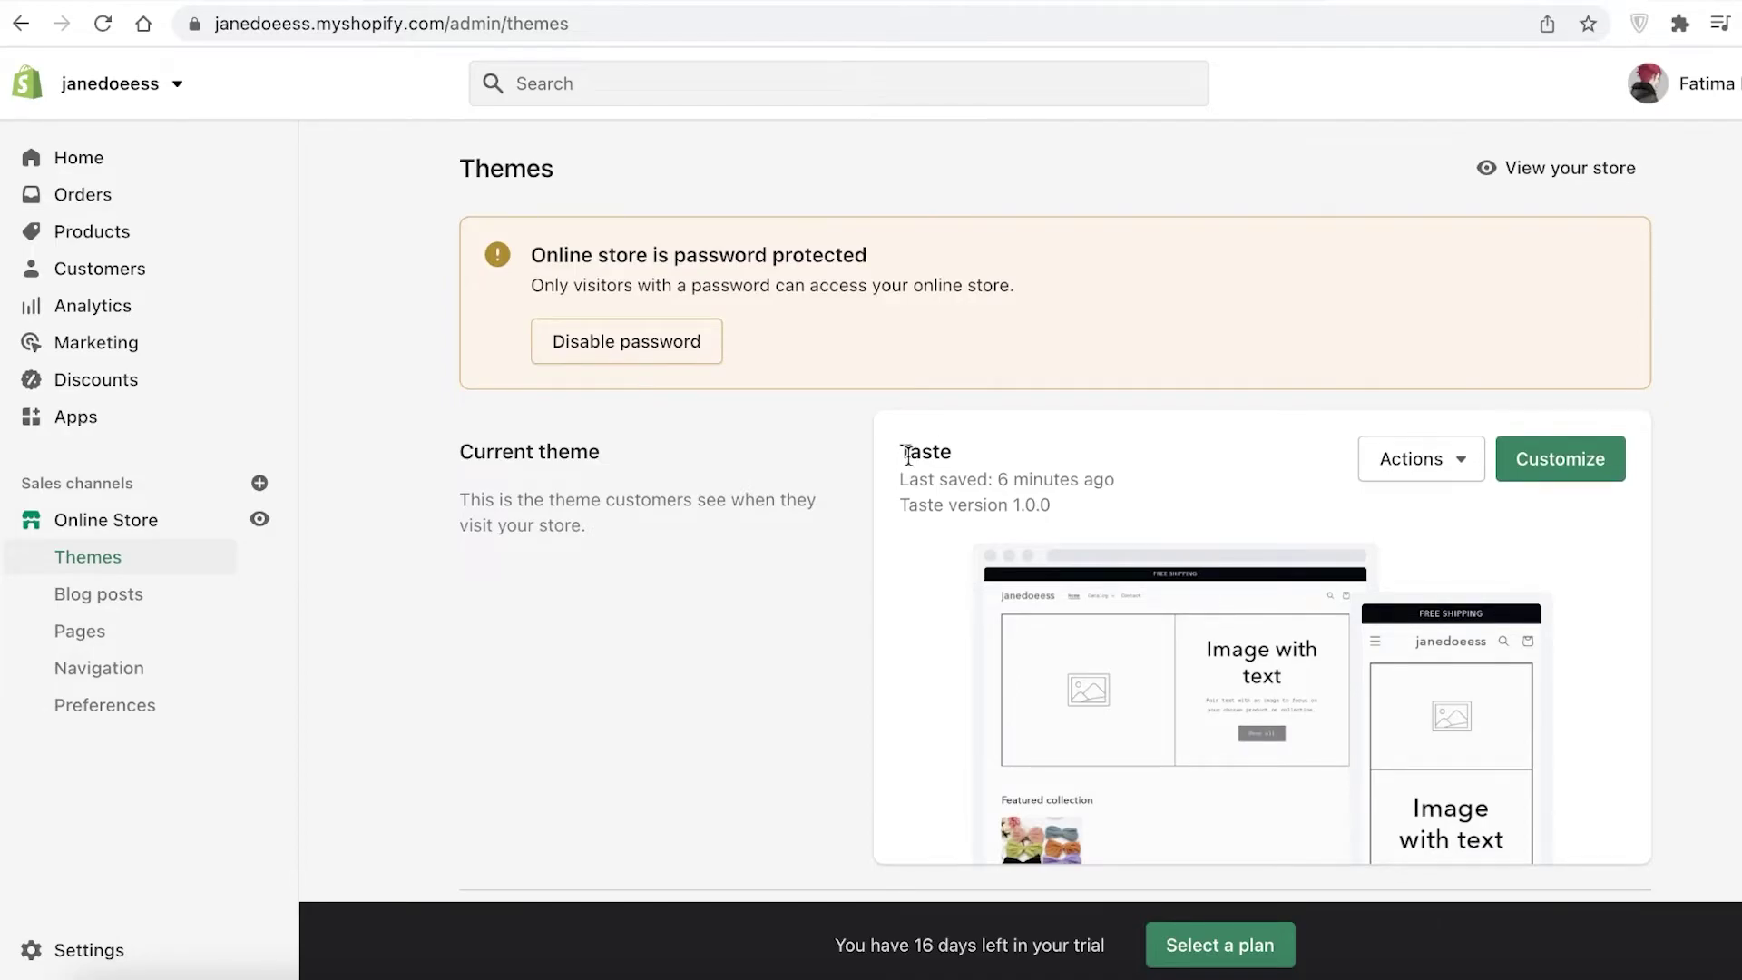
left_click(1170, 8)
scroll(608, 379, "up", 20)
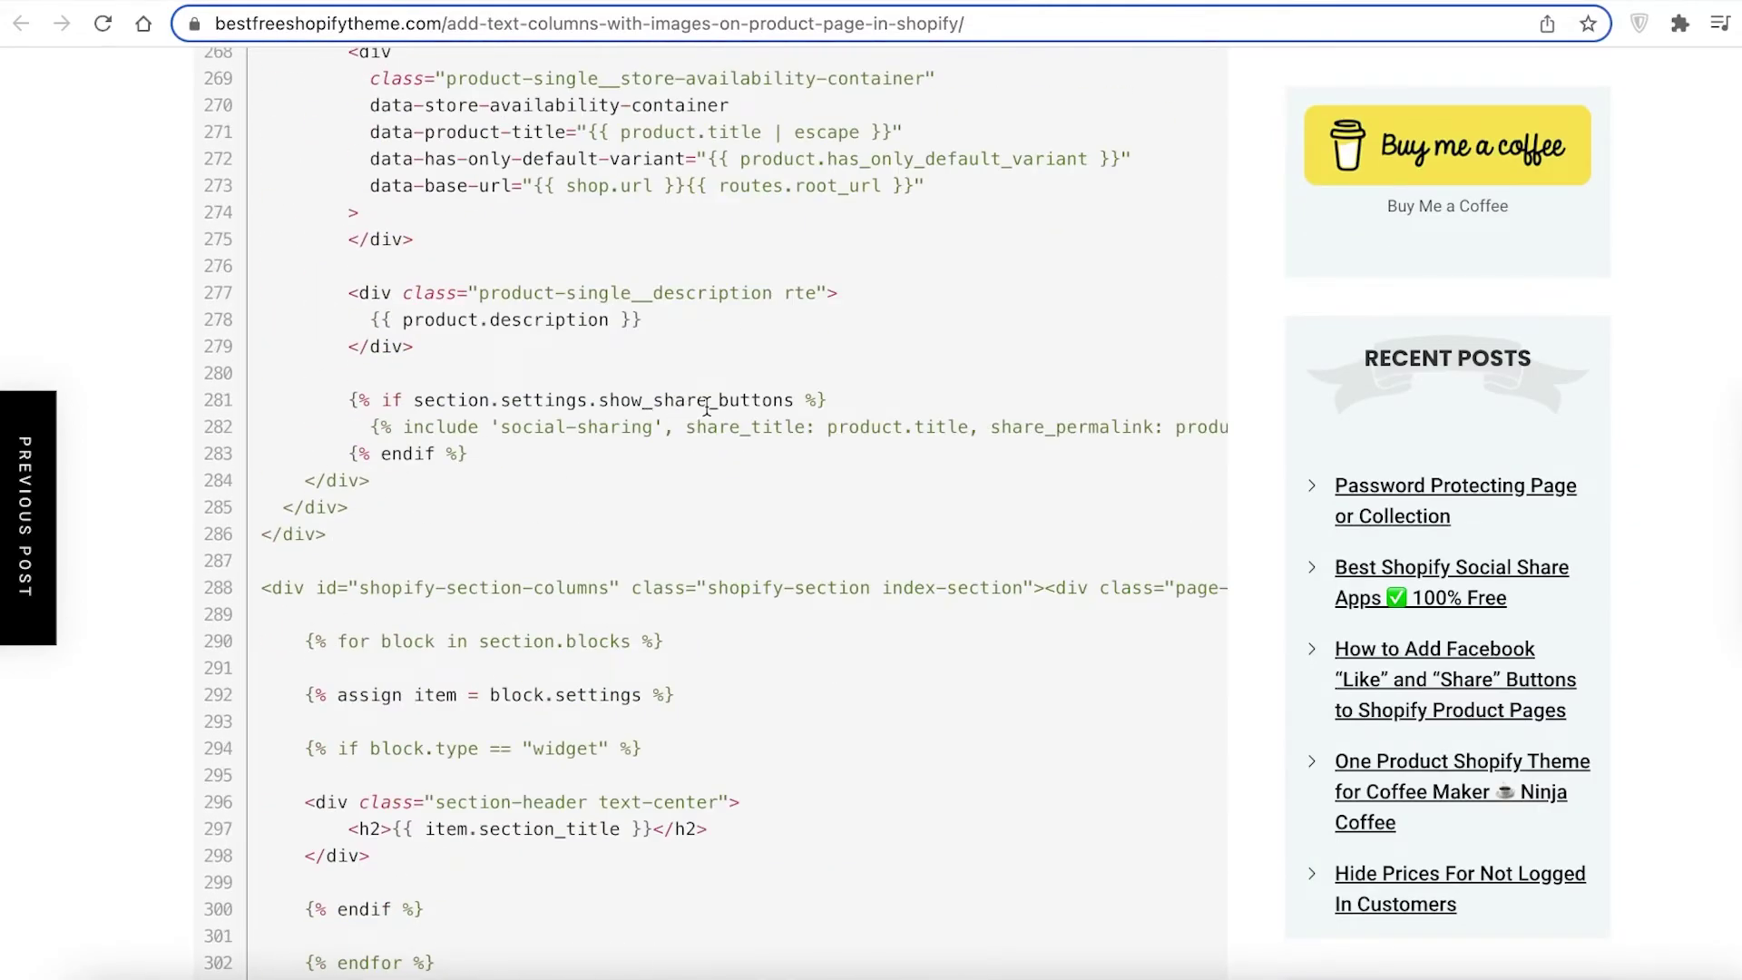
scroll(747, 412, "up", 15)
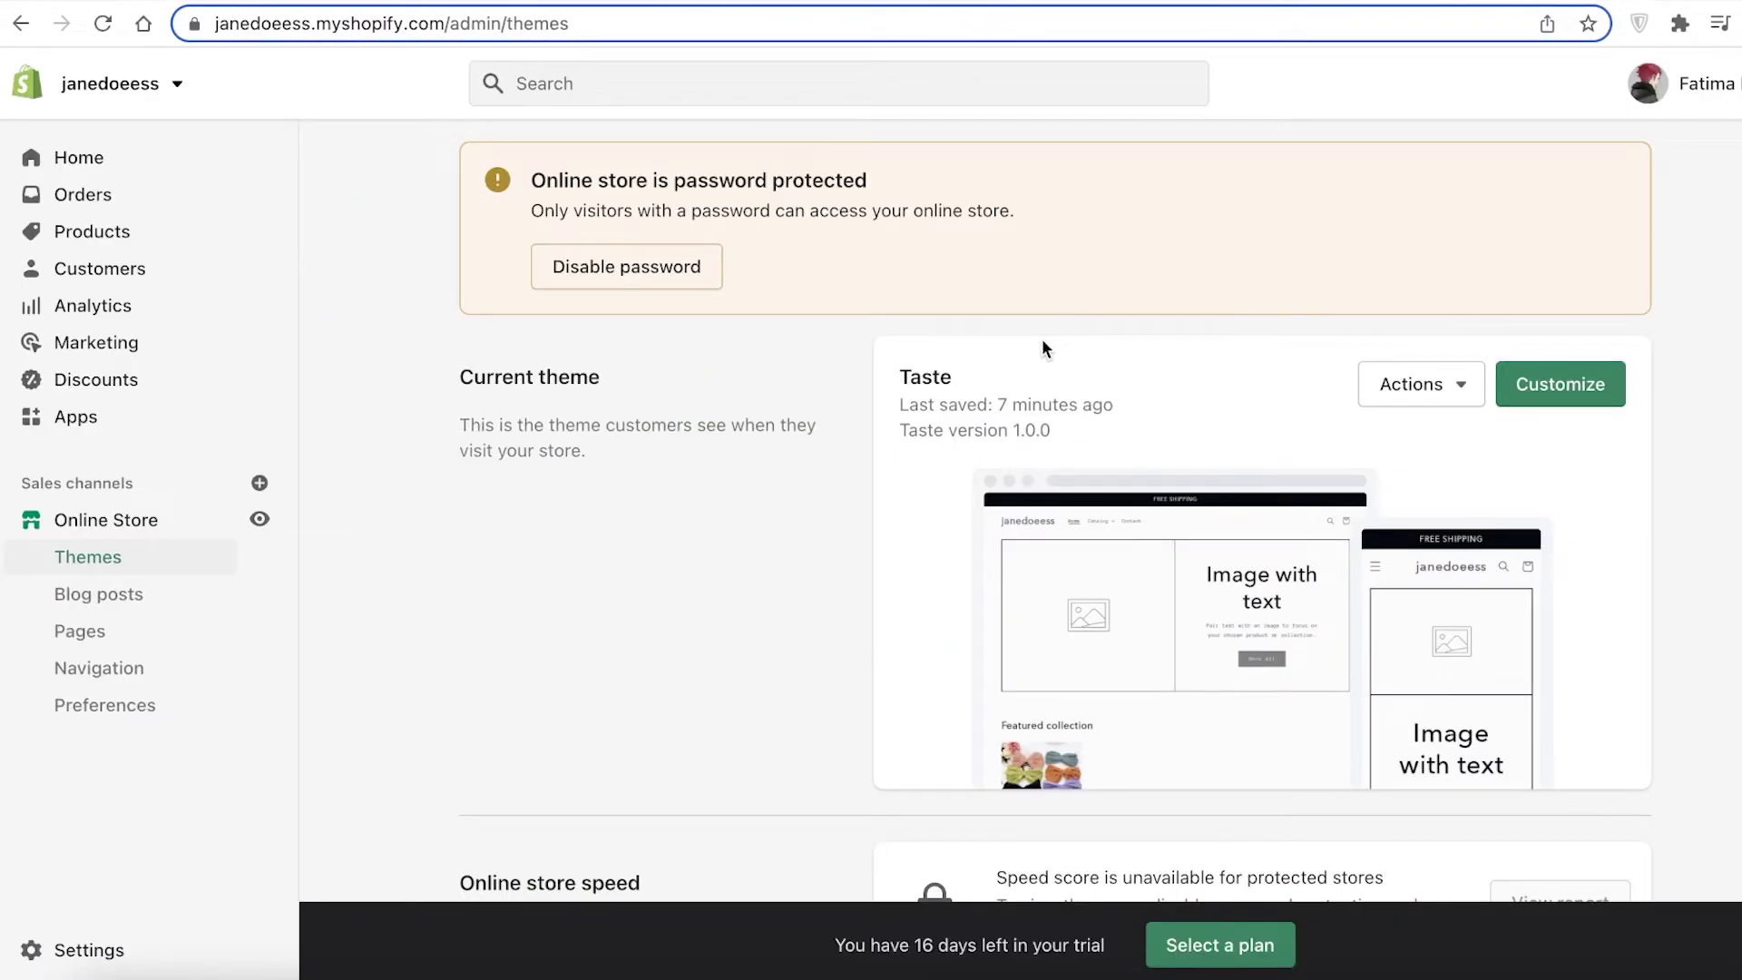
scroll(1020, 343, "down", 5)
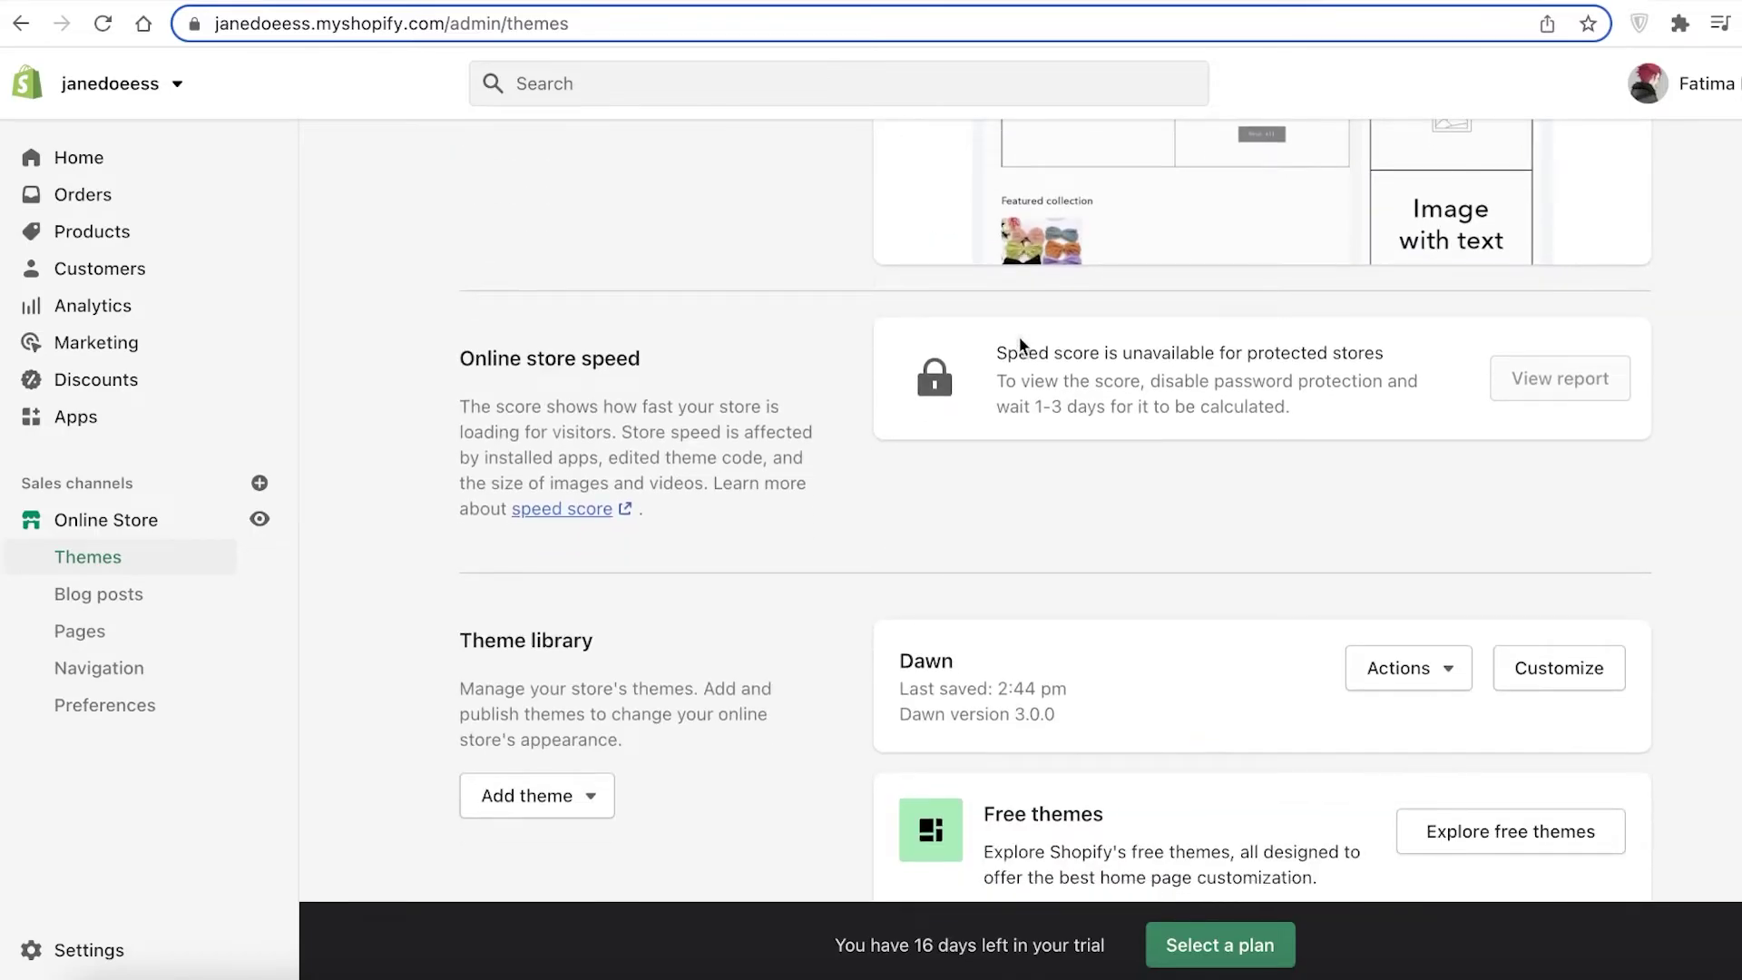
scroll(936, 334, "down", 3)
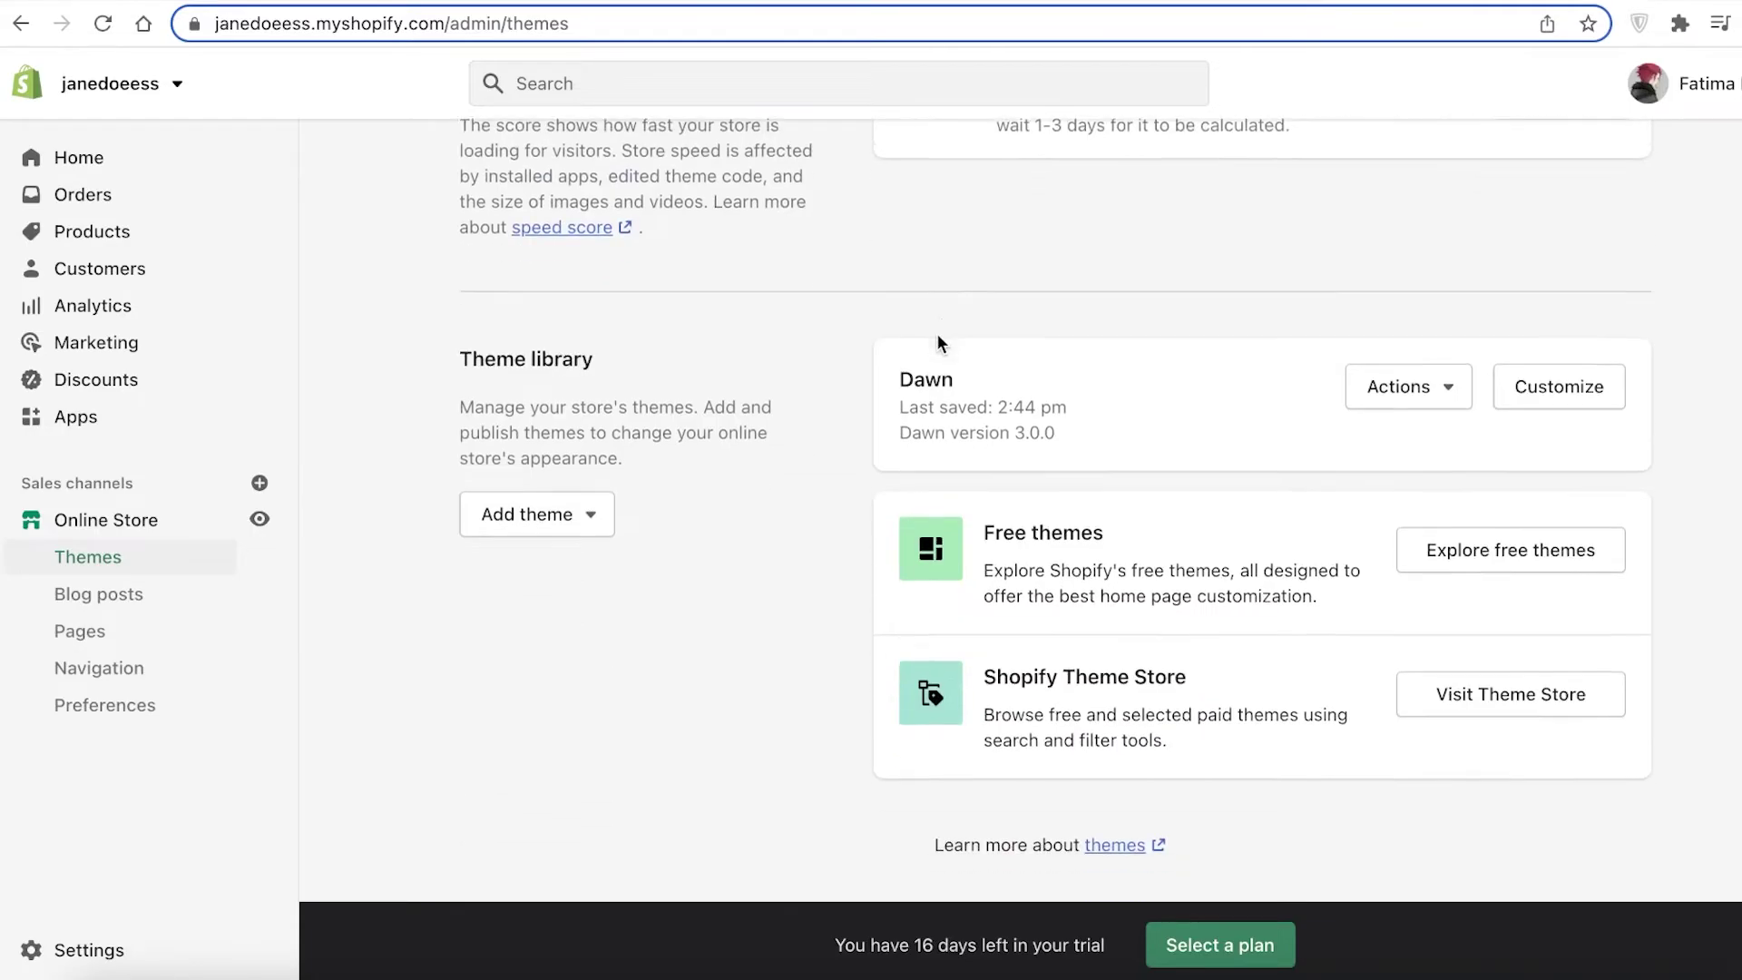